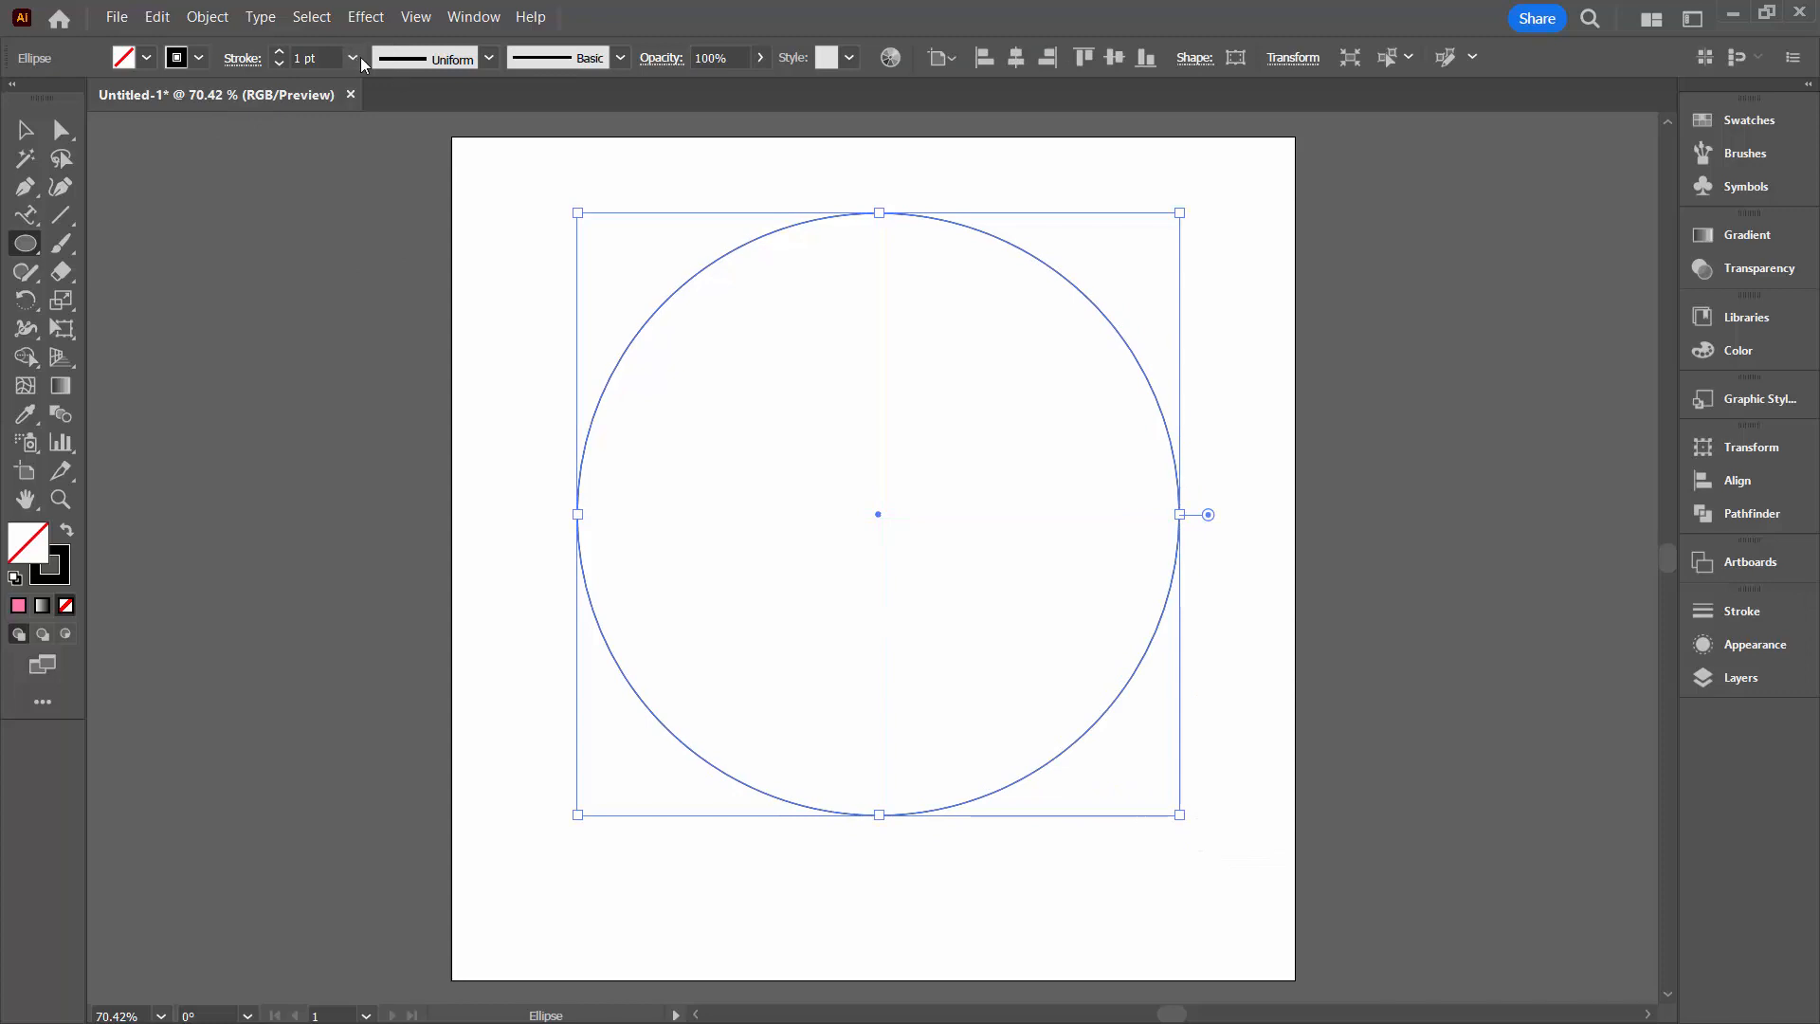
# Set the circle's stroke weight to 100 pt and duplicate the circle within its layer
pyautogui.click(355, 58)
pyautogui.click(389, 631)
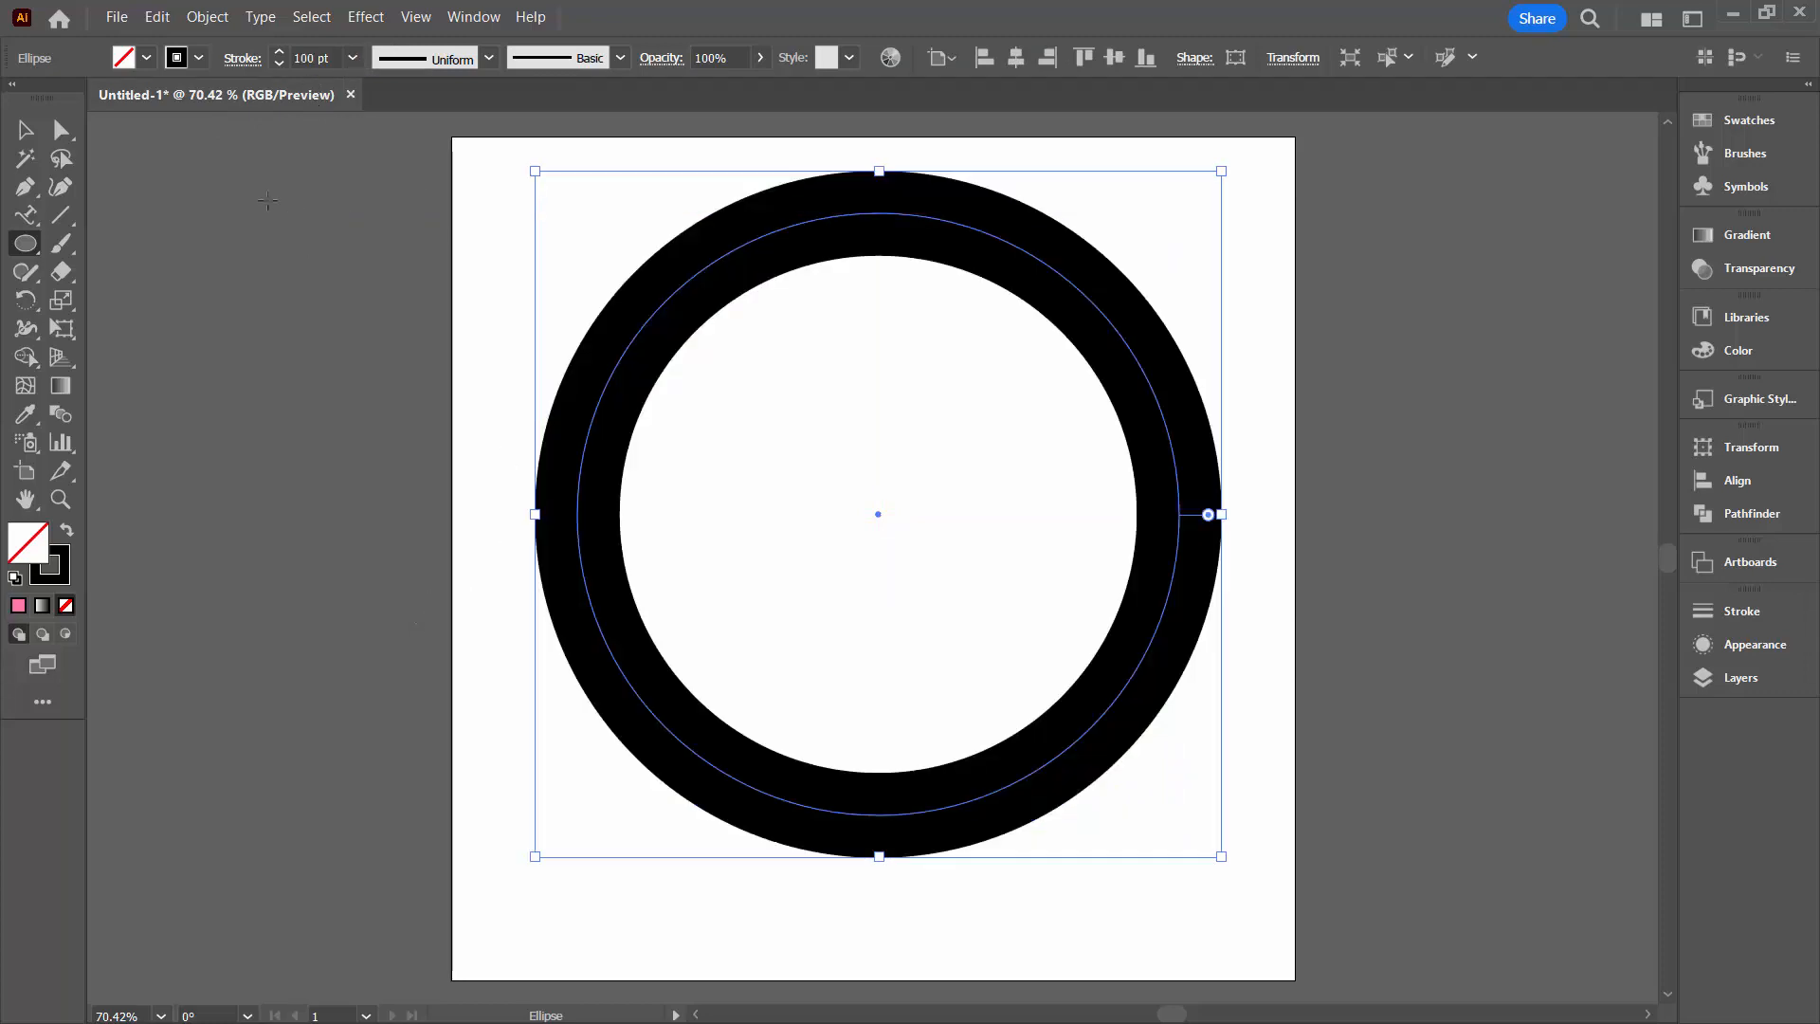
pyautogui.click(1718, 681)
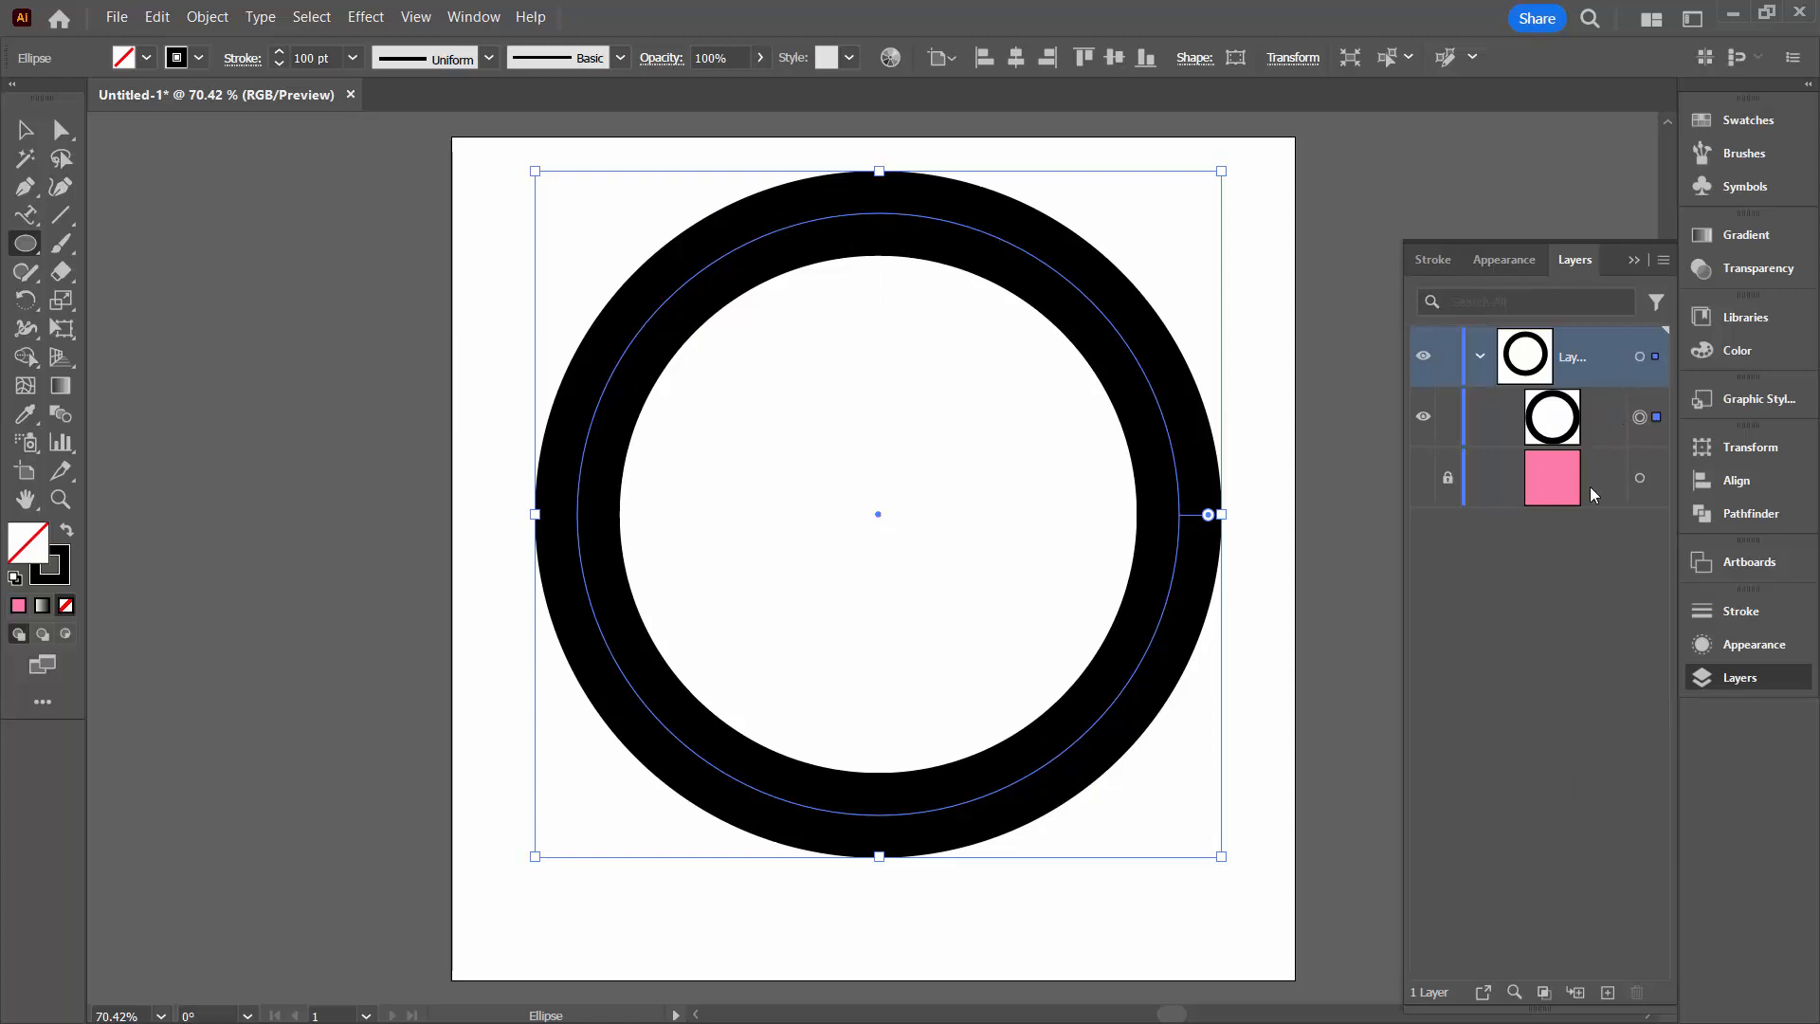
pyautogui.click(1599, 413)
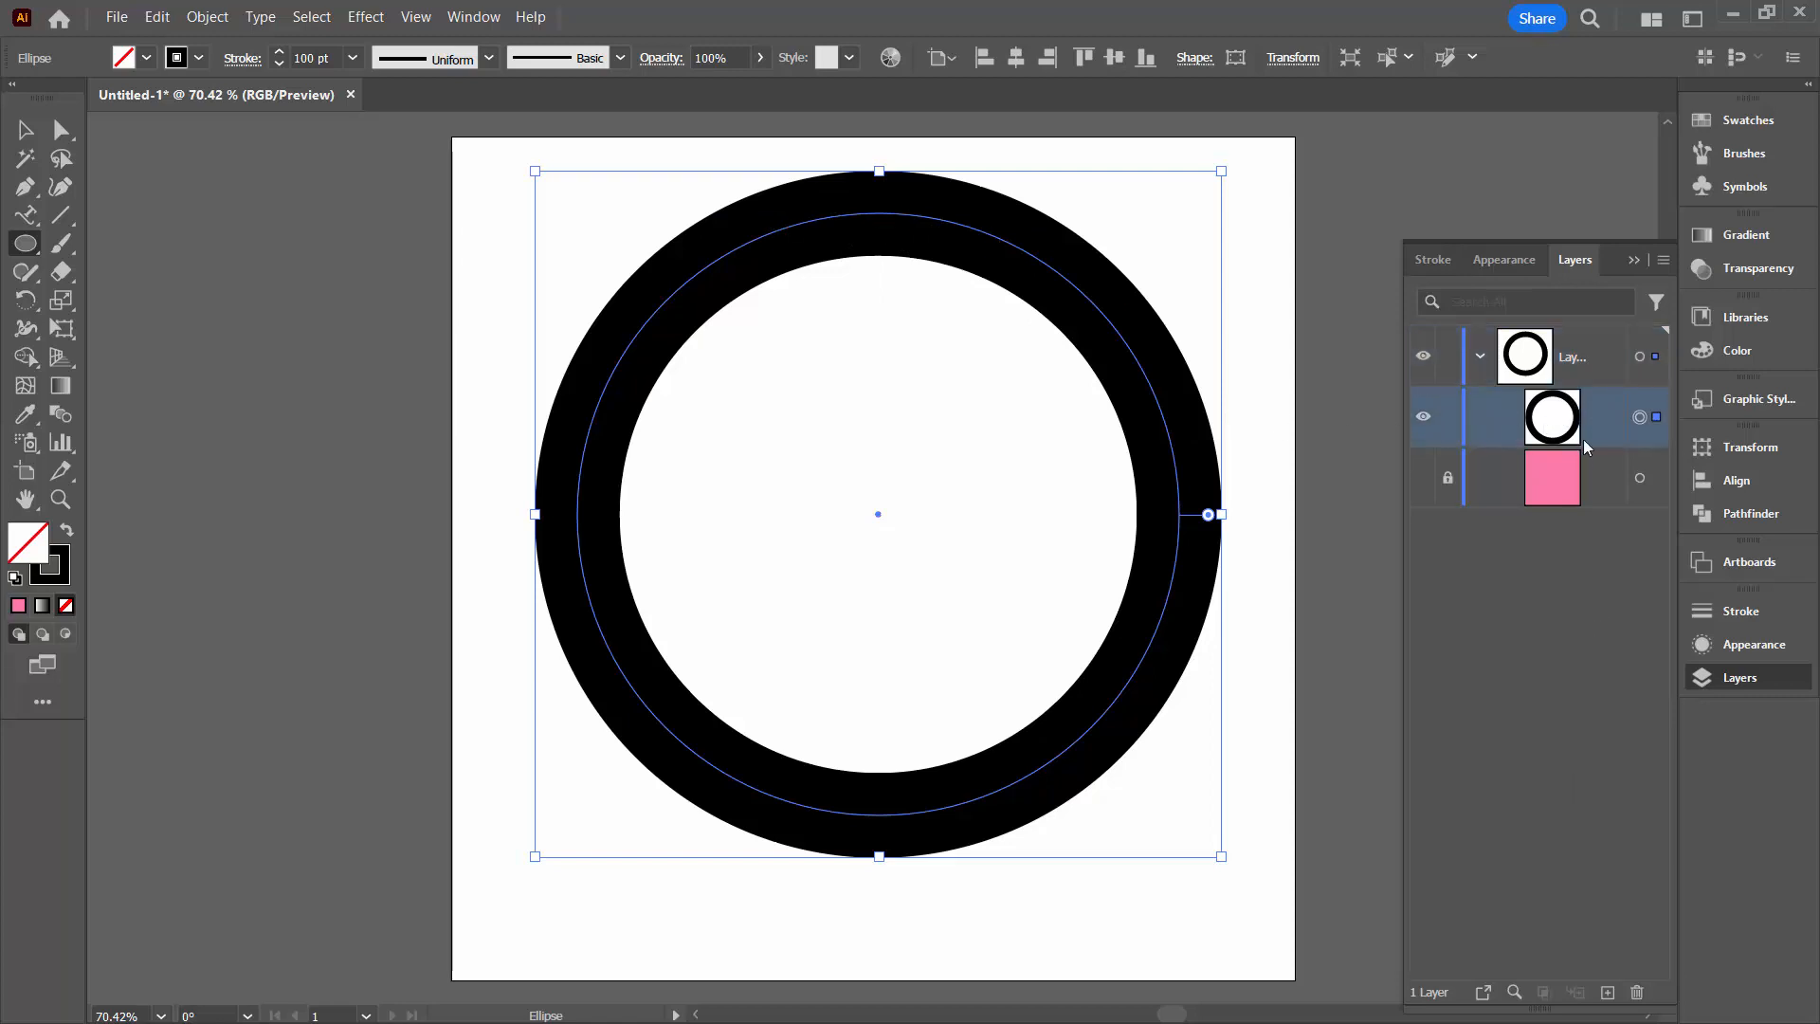
pyautogui.moveTo(1602, 416); pyautogui.dragTo(1608, 991)
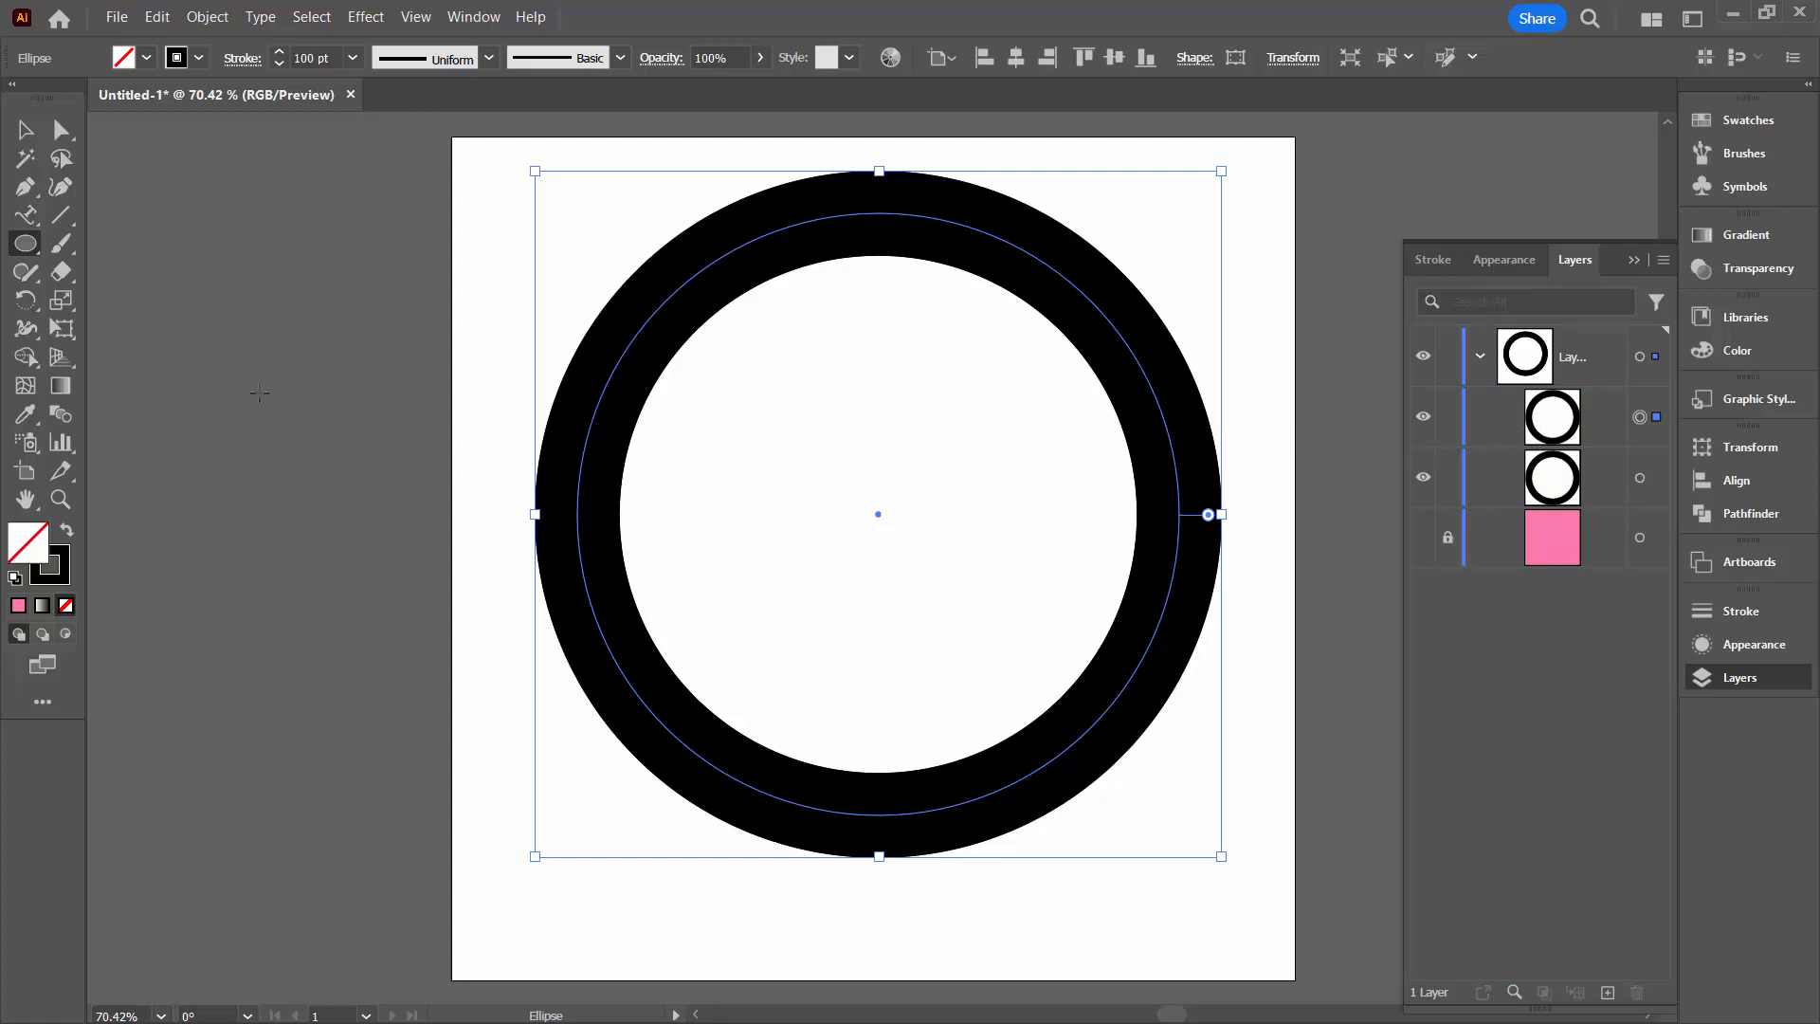
# Change the upper circle copy's stroke to white with the Type on a Path tool active
pyautogui.click(1598, 416)
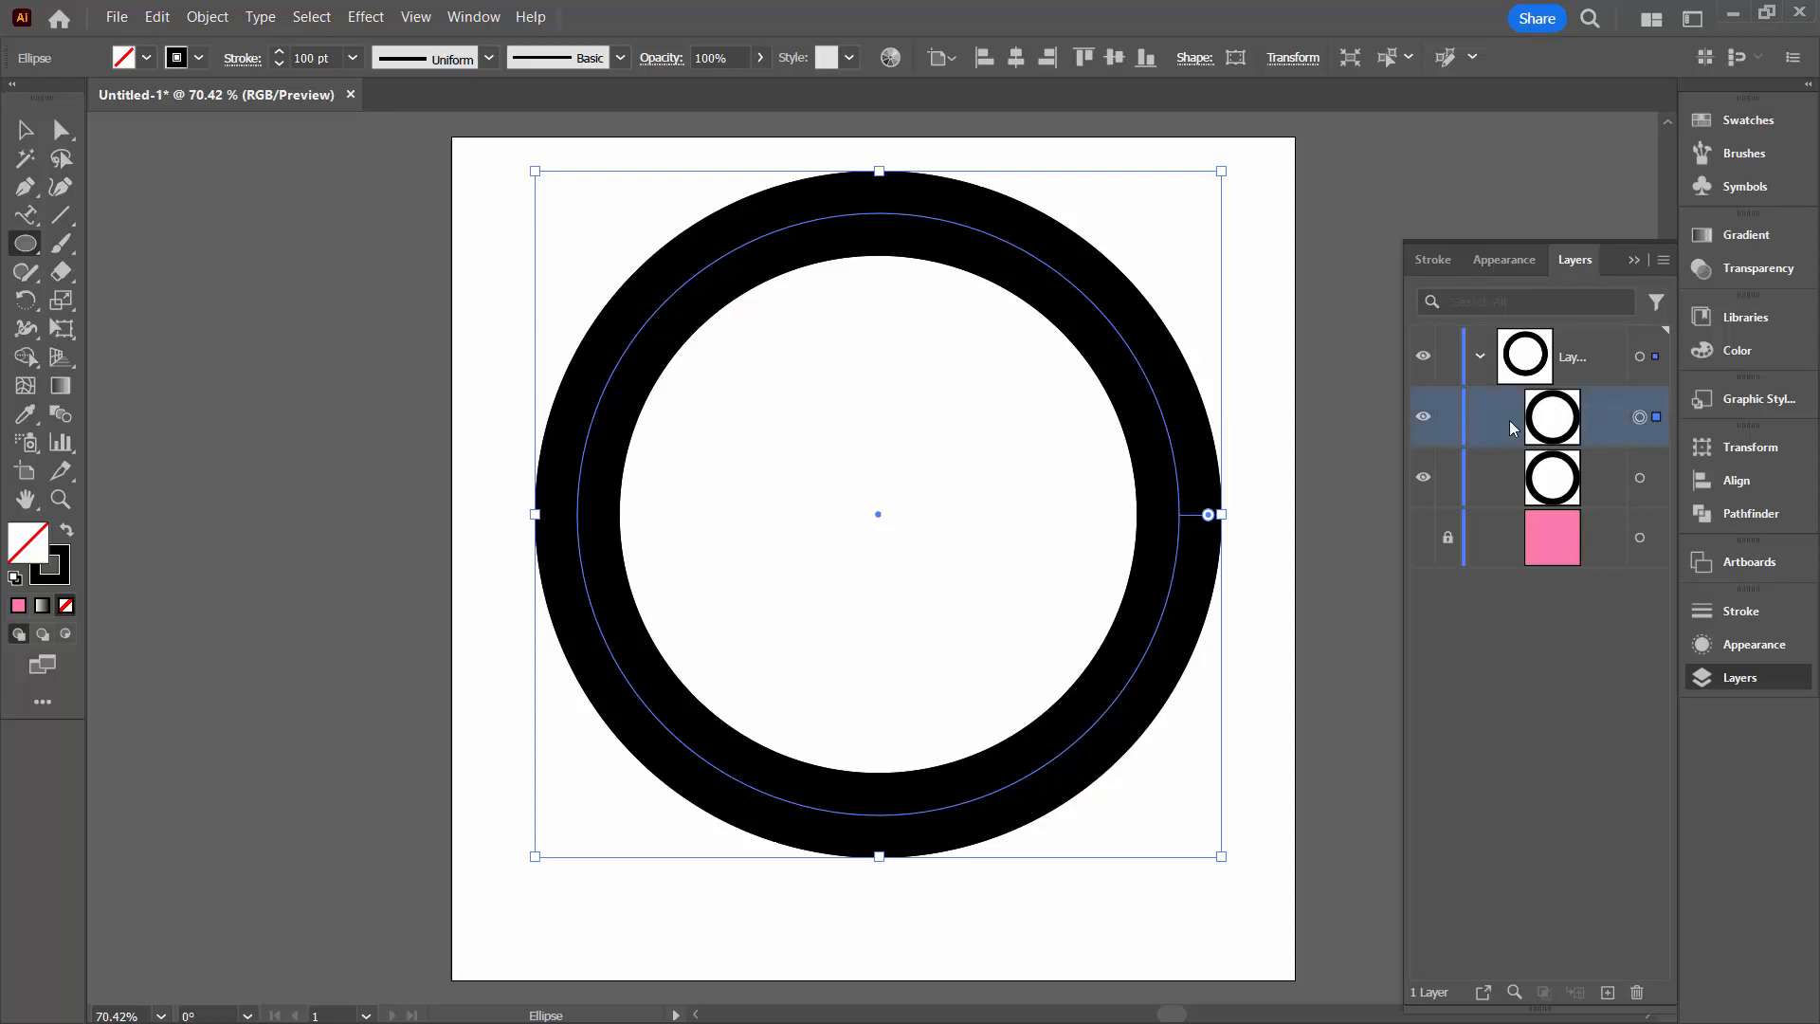
pyautogui.click(25, 215)
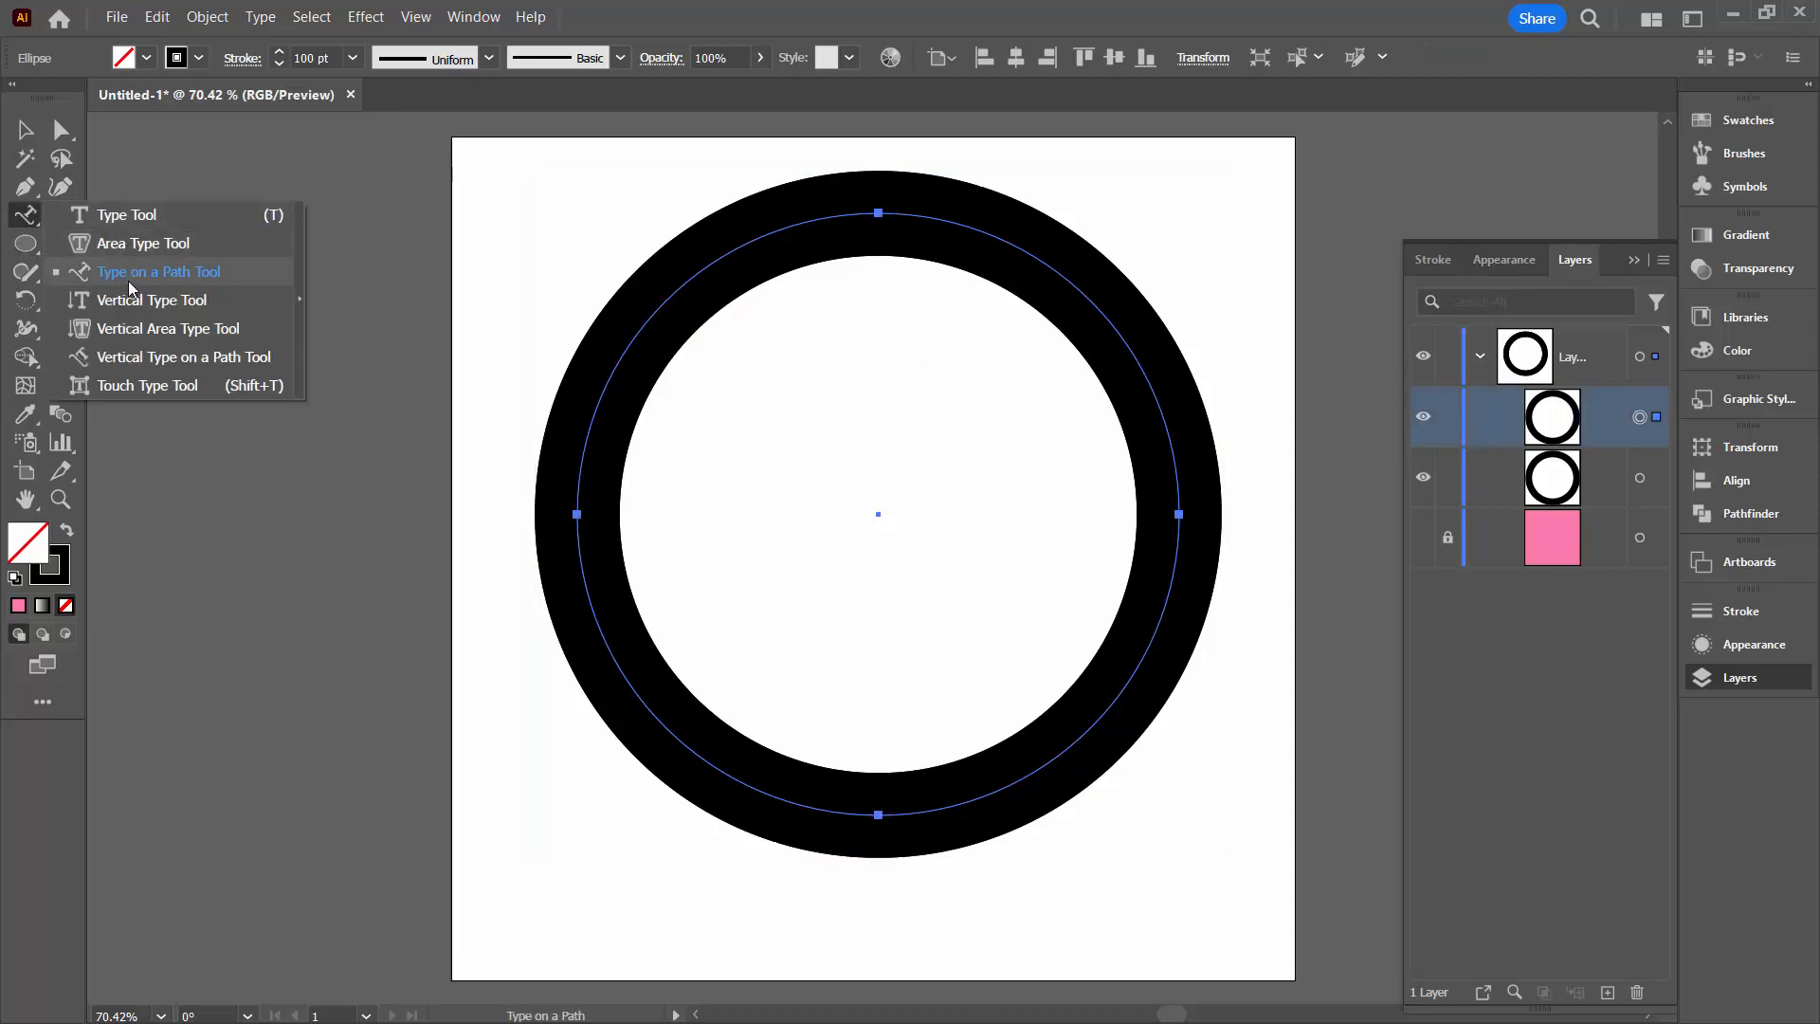
pyautogui.click(140, 275)
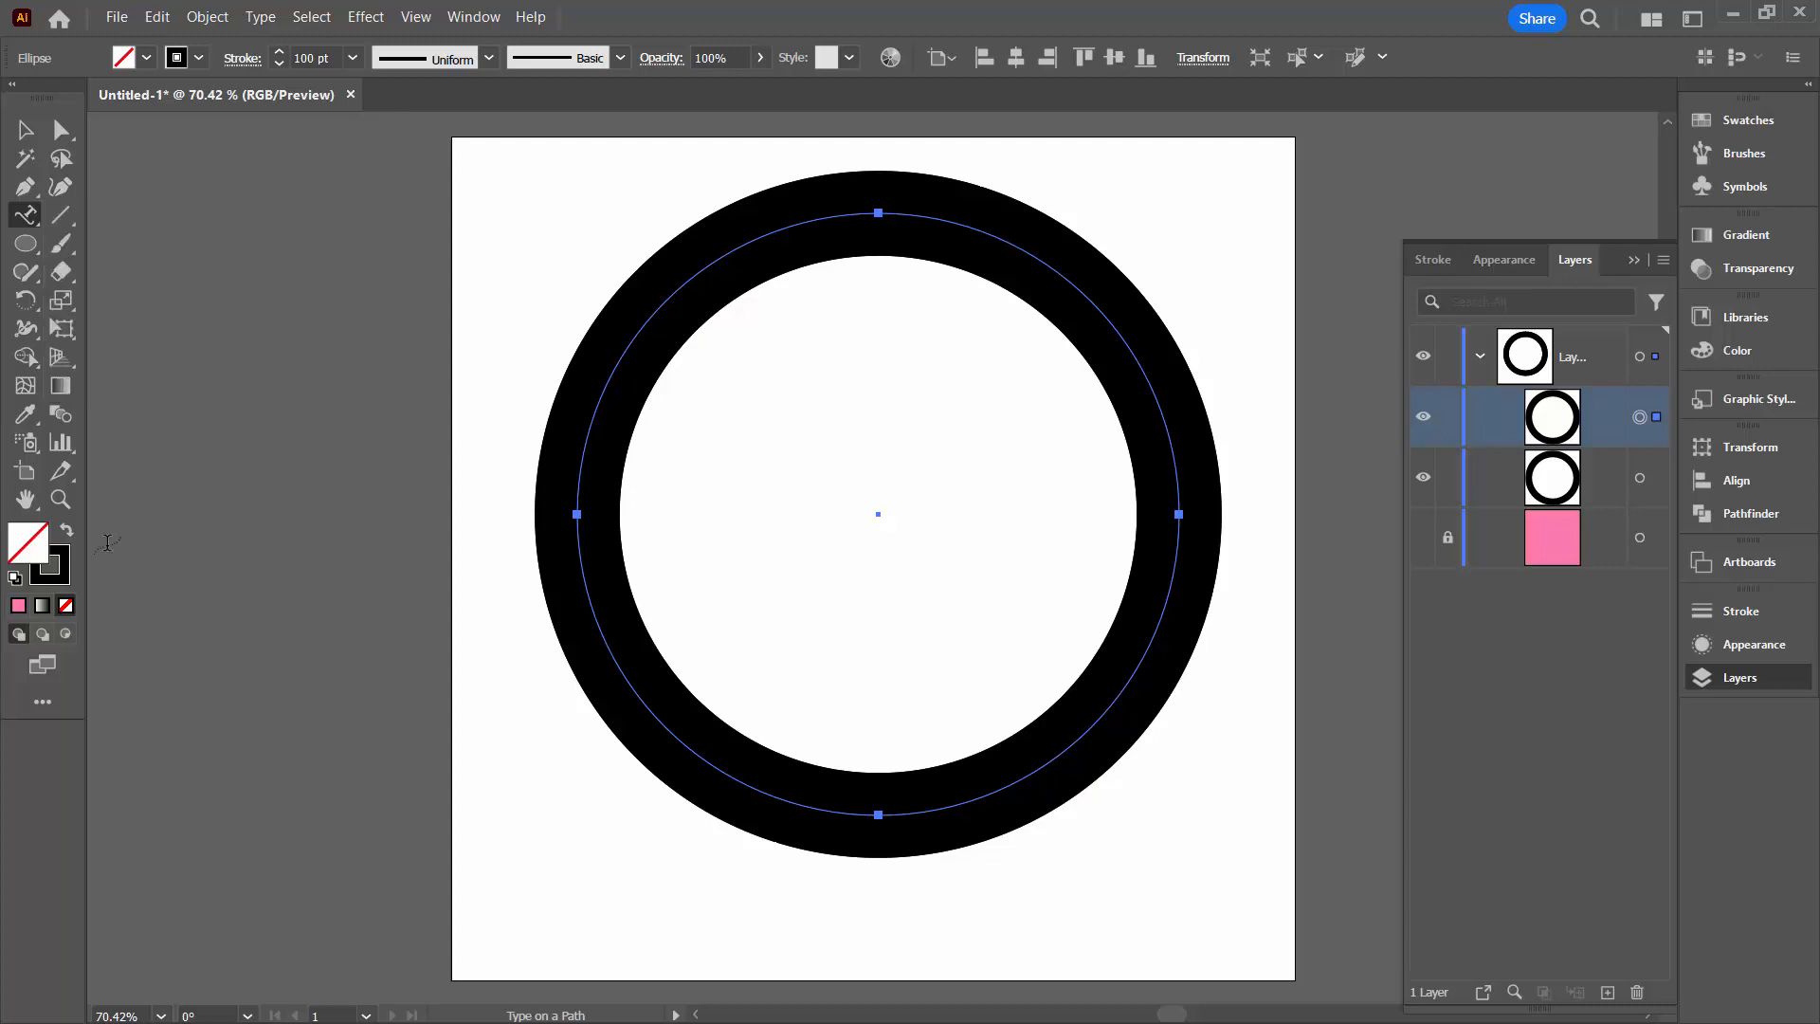
pyautogui.click(48, 566)
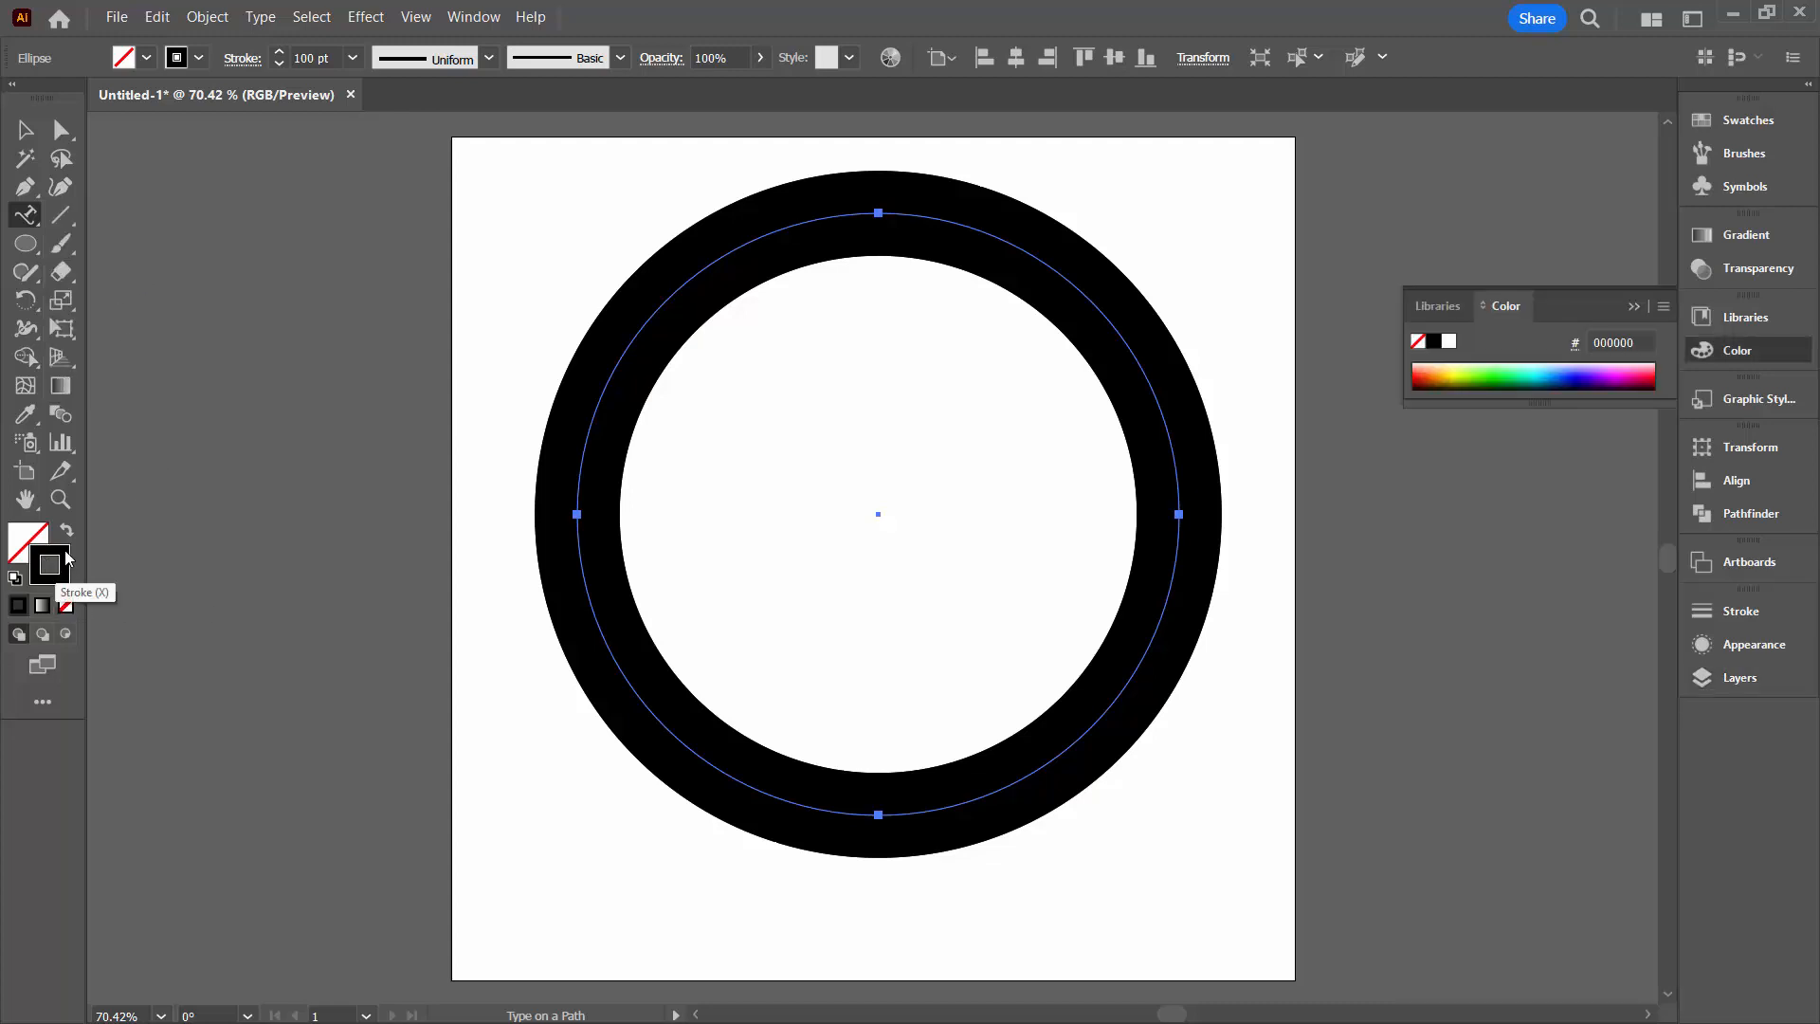
pyautogui.click(198, 58)
pyautogui.click(49, 98)
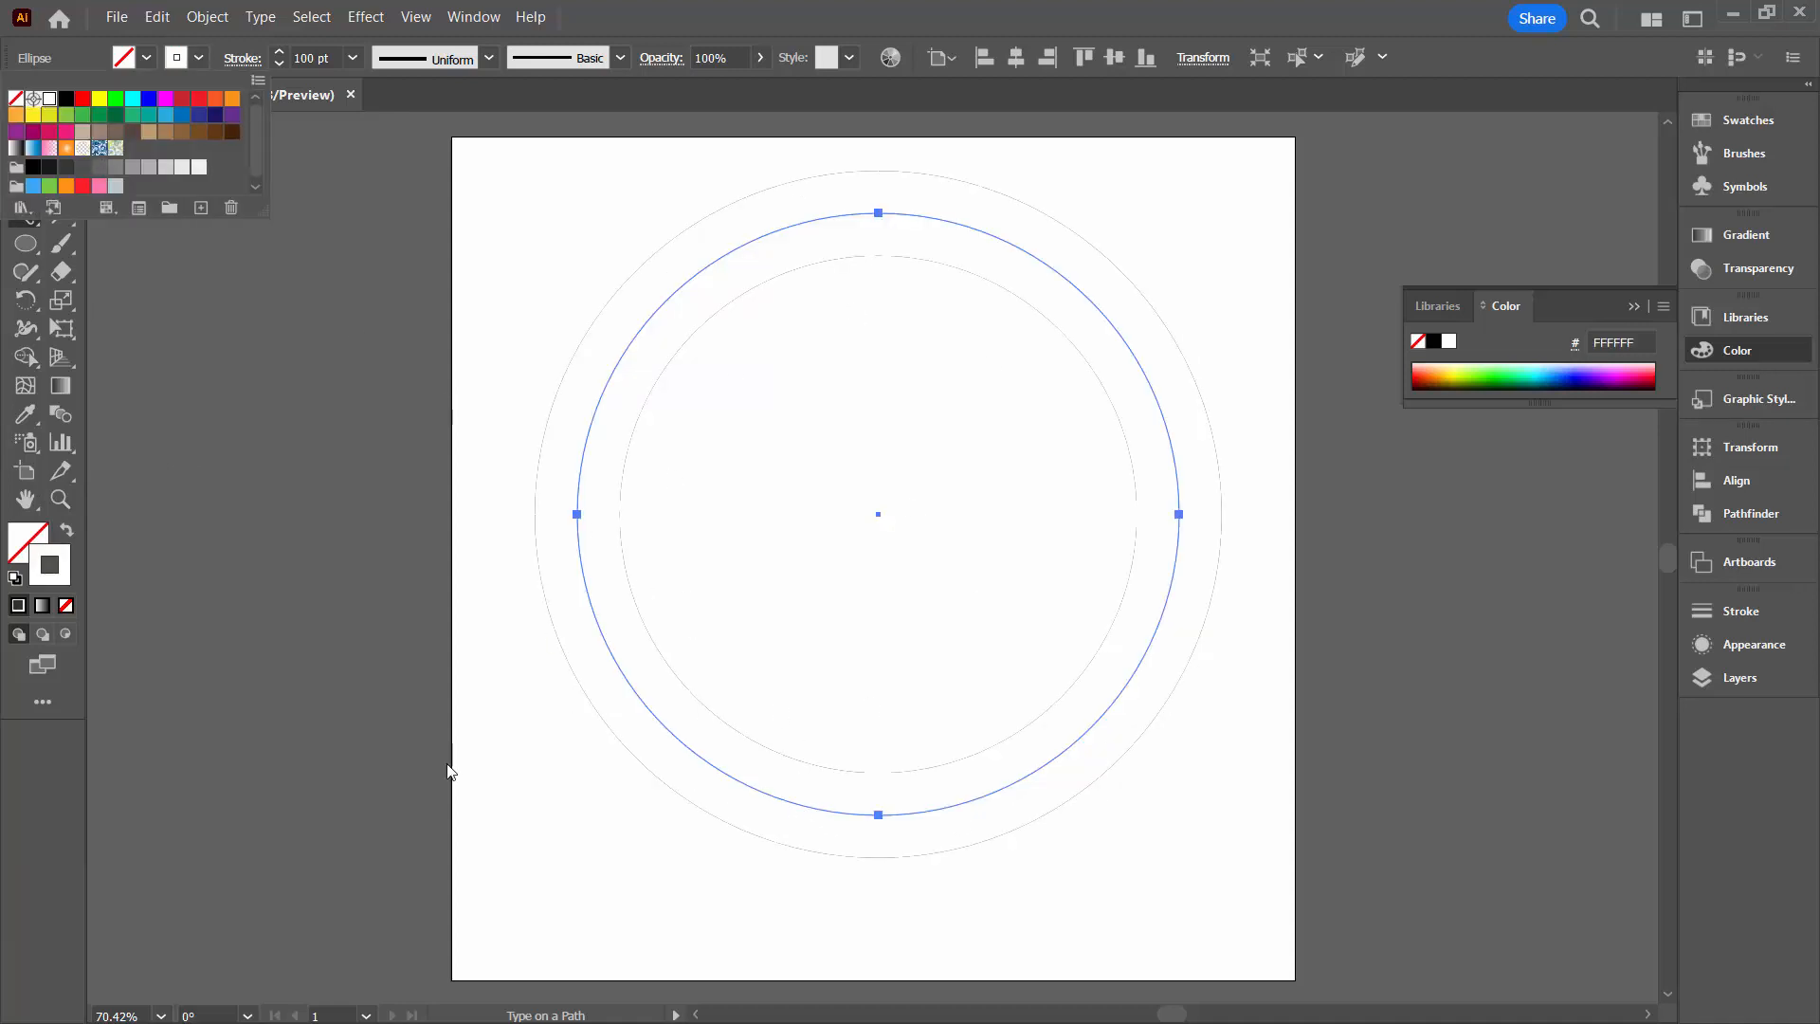
pyautogui.click(383, 128)
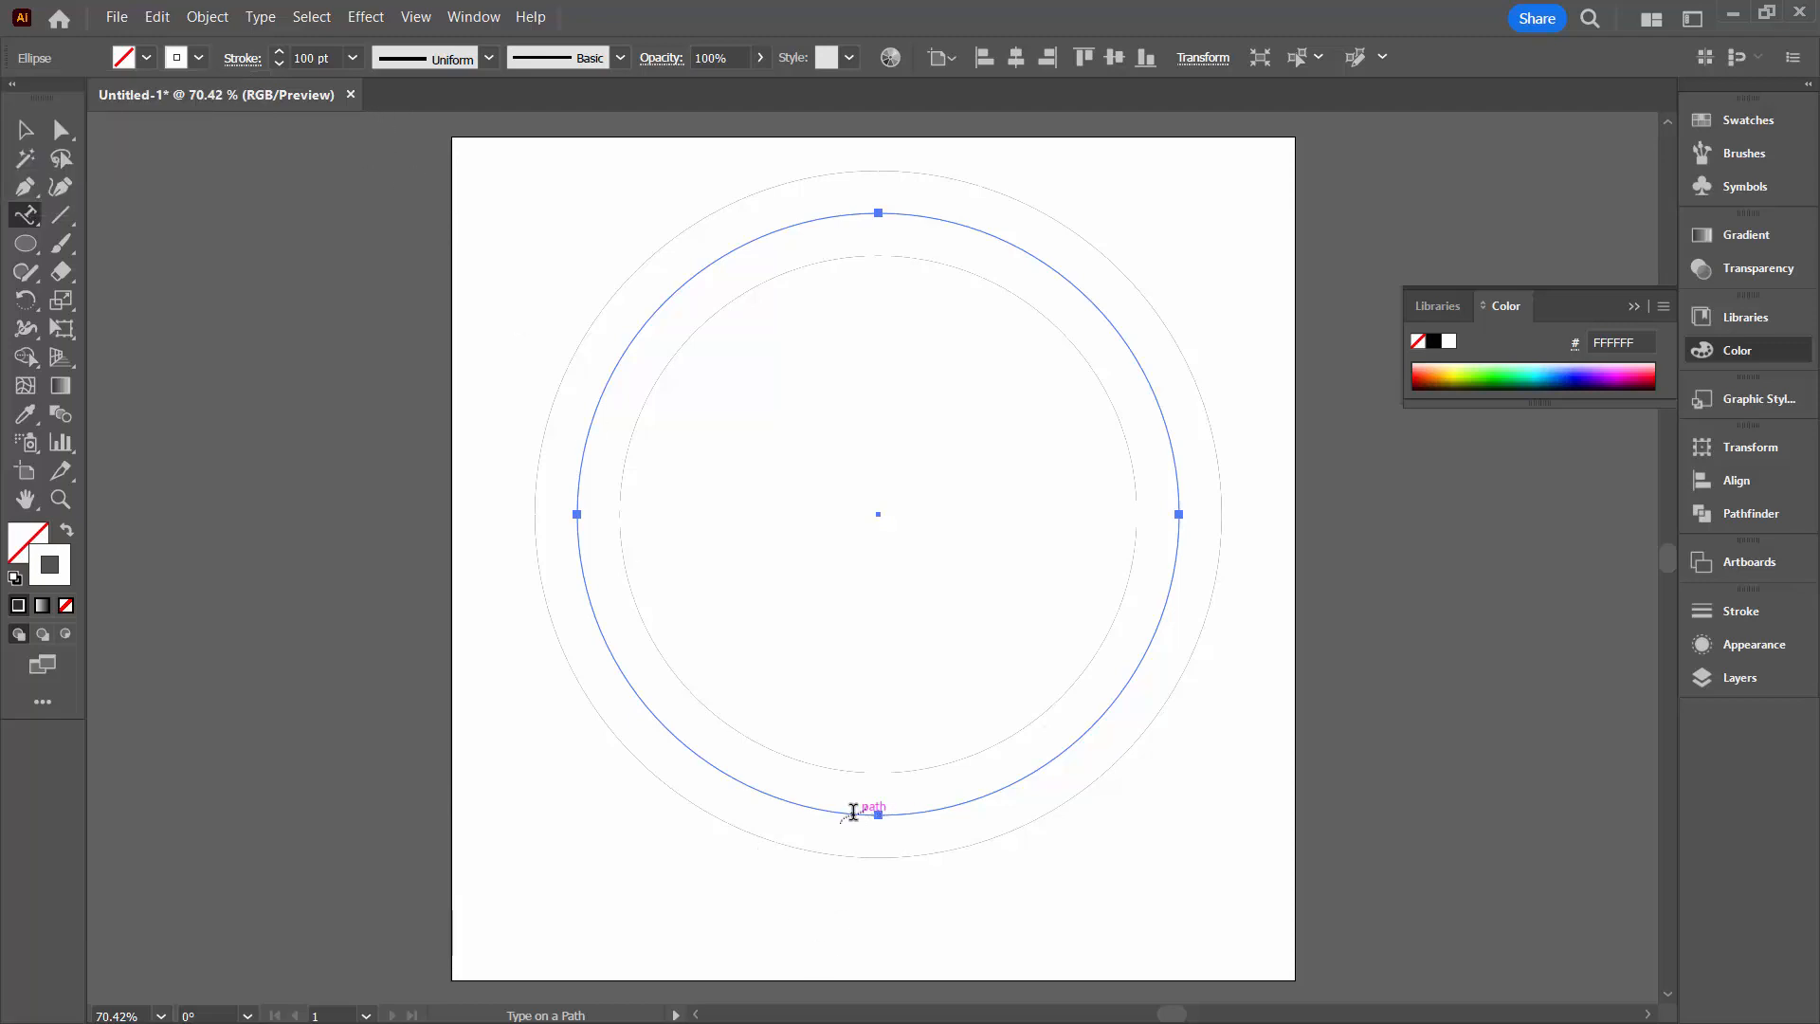
# Add the text "i am text on a path" along the upper circle copy, starting near its bottom, and fill it white
pyautogui.click(852, 813)
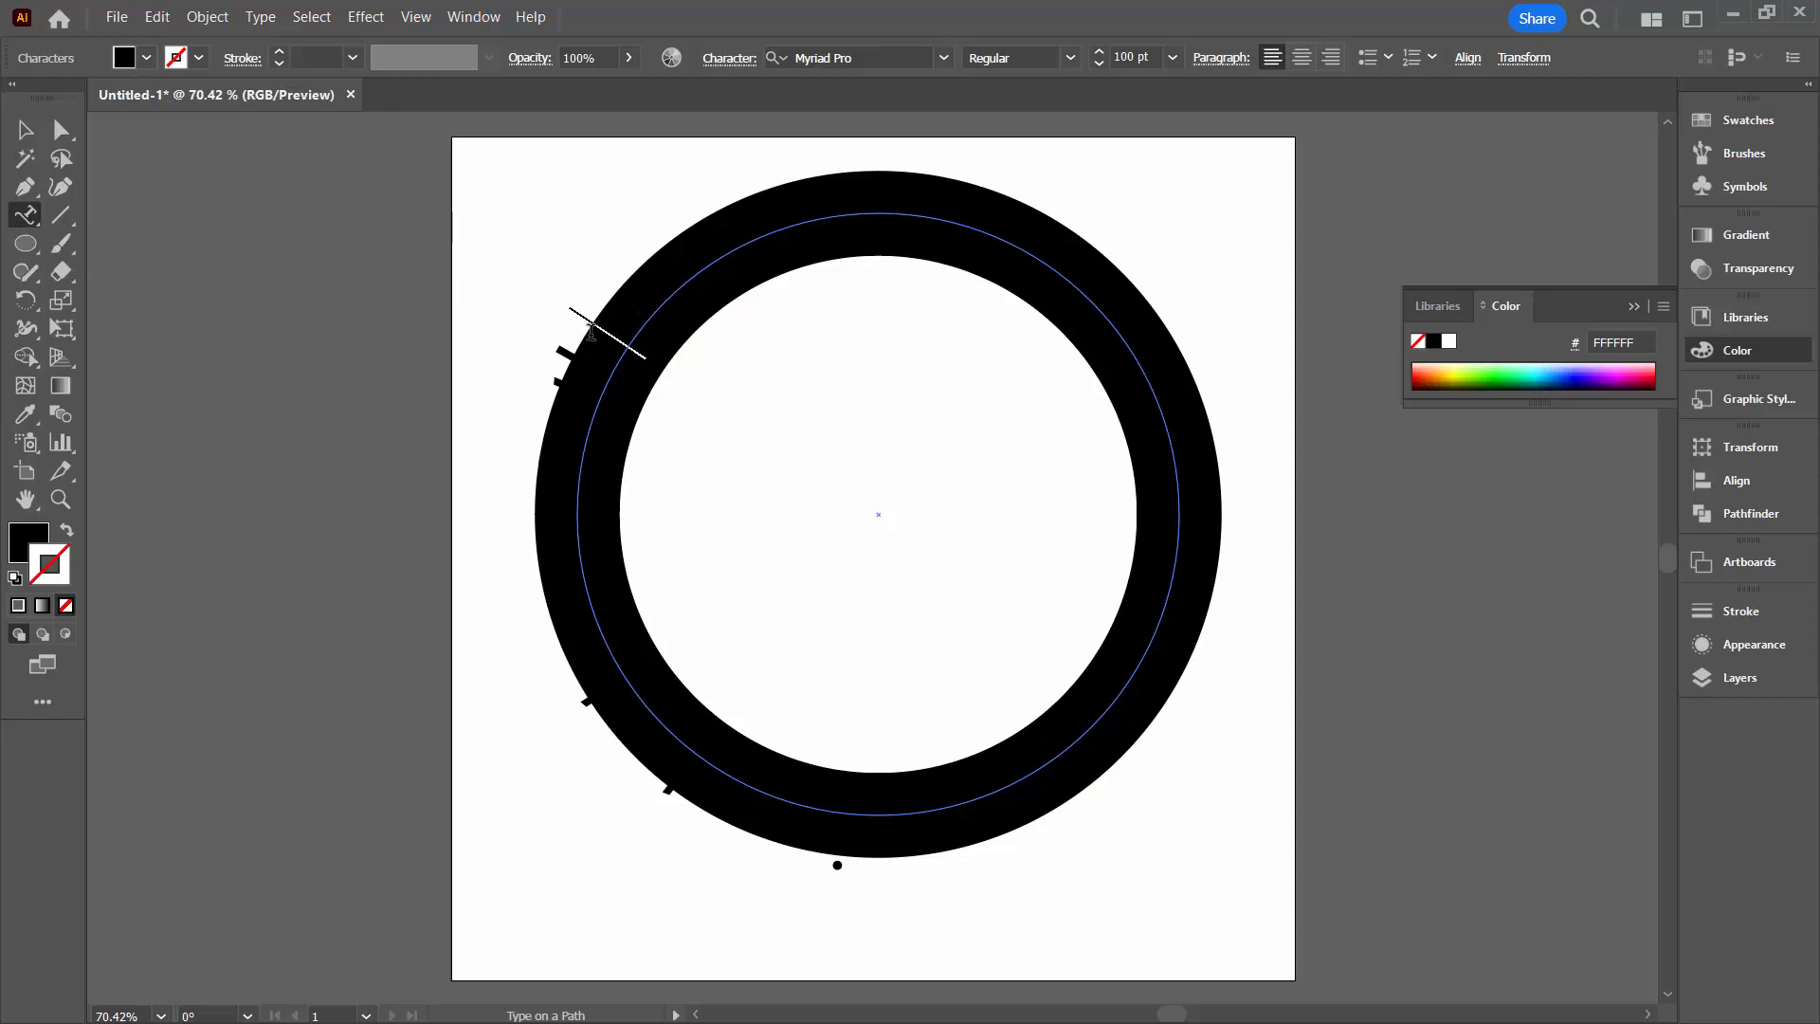
pyautogui.moveTo(586, 351); pyautogui.dragTo(835, 879)
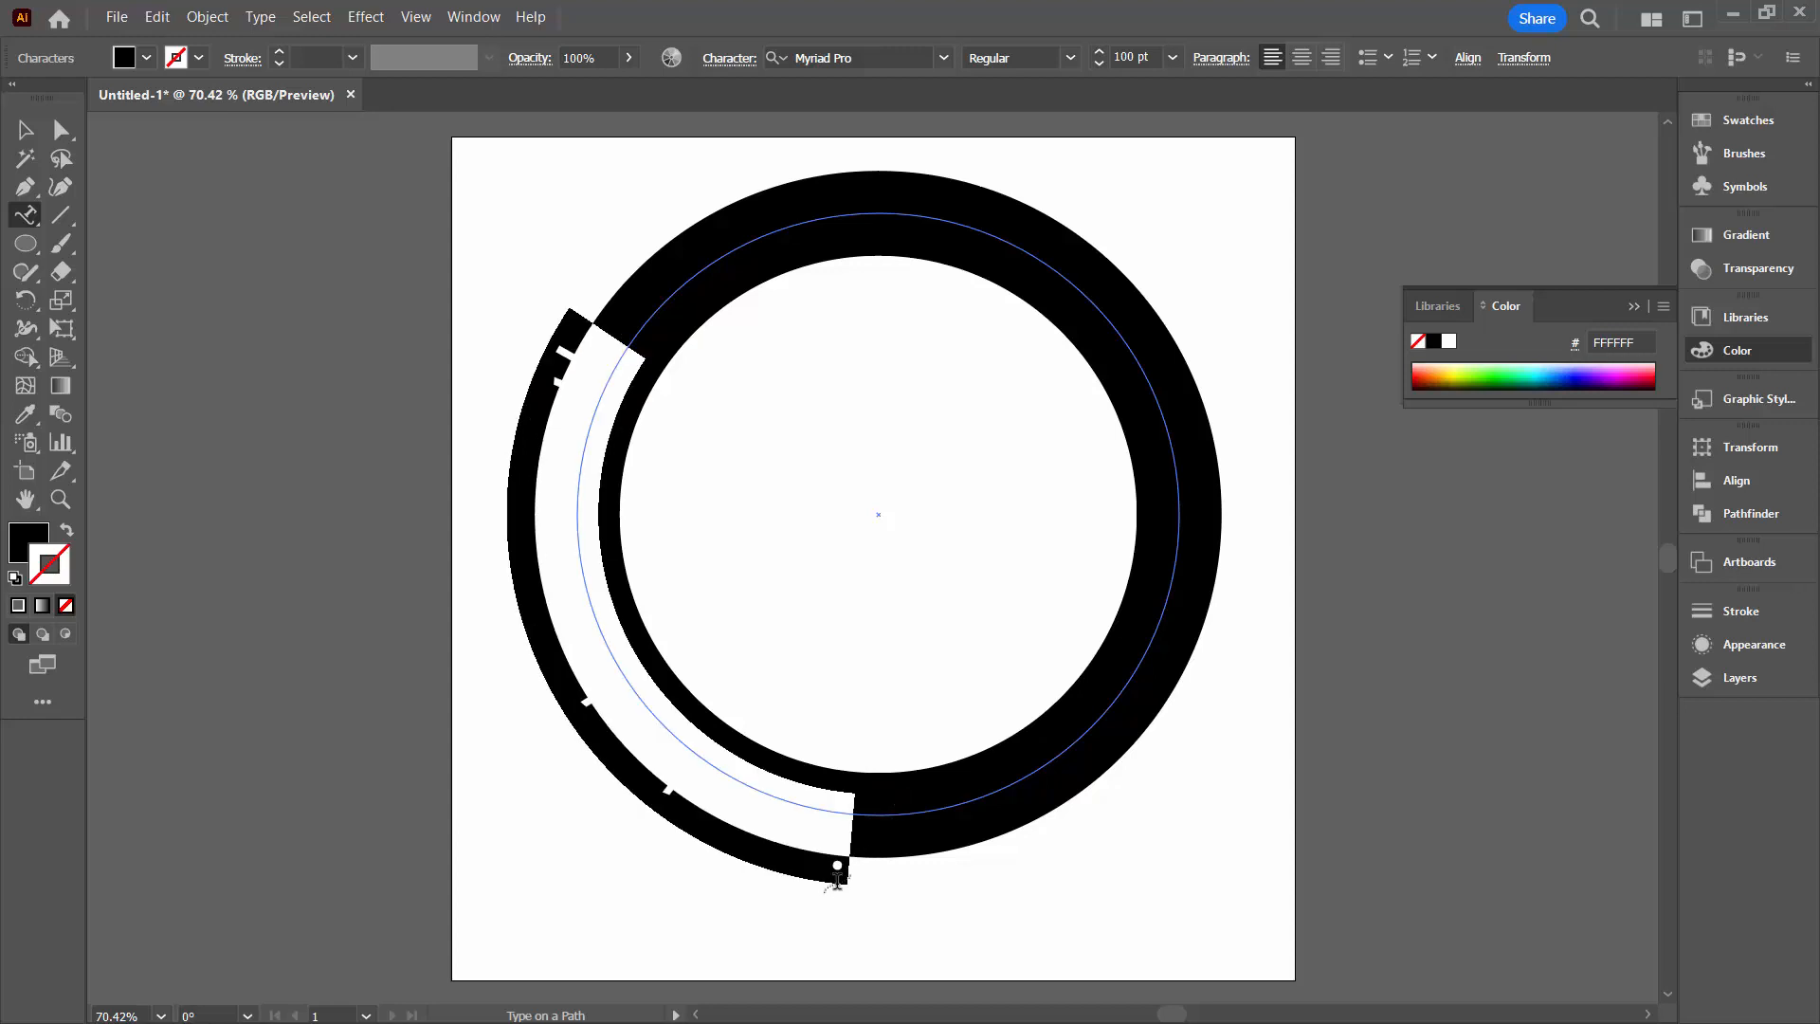
pyautogui.click(147, 58)
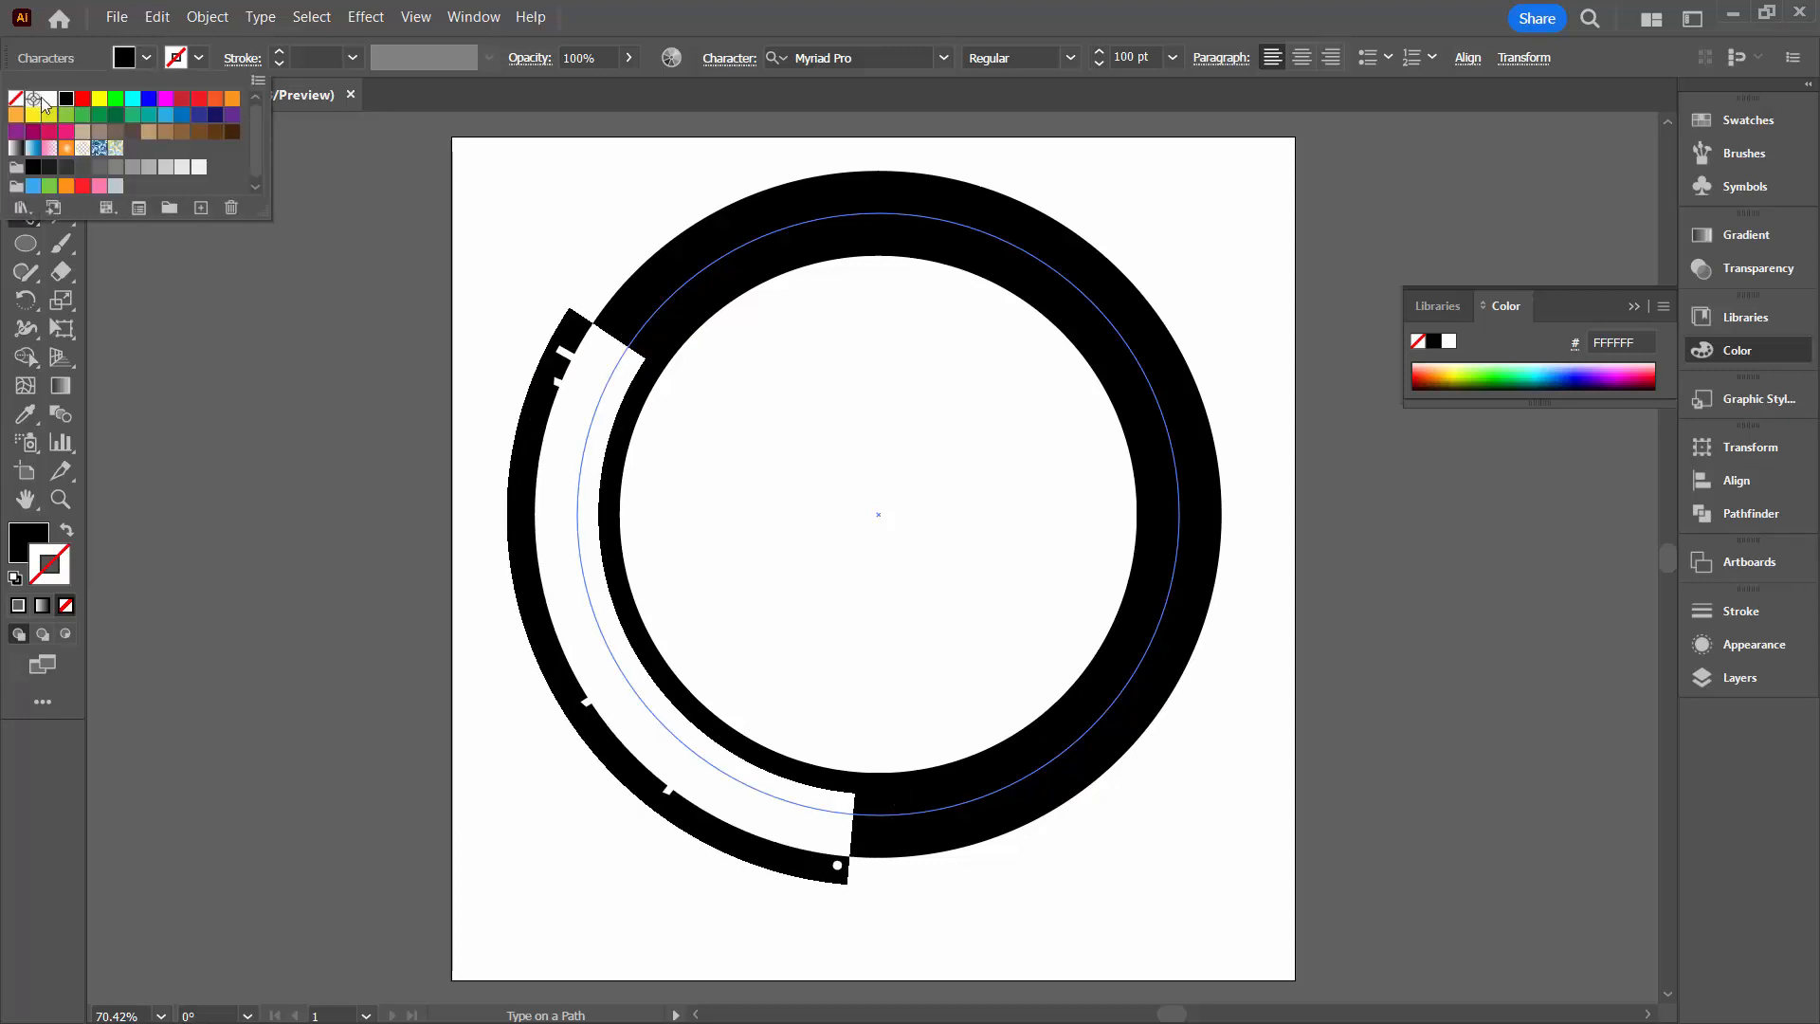
pyautogui.click(48, 101)
pyautogui.click(541, 198)
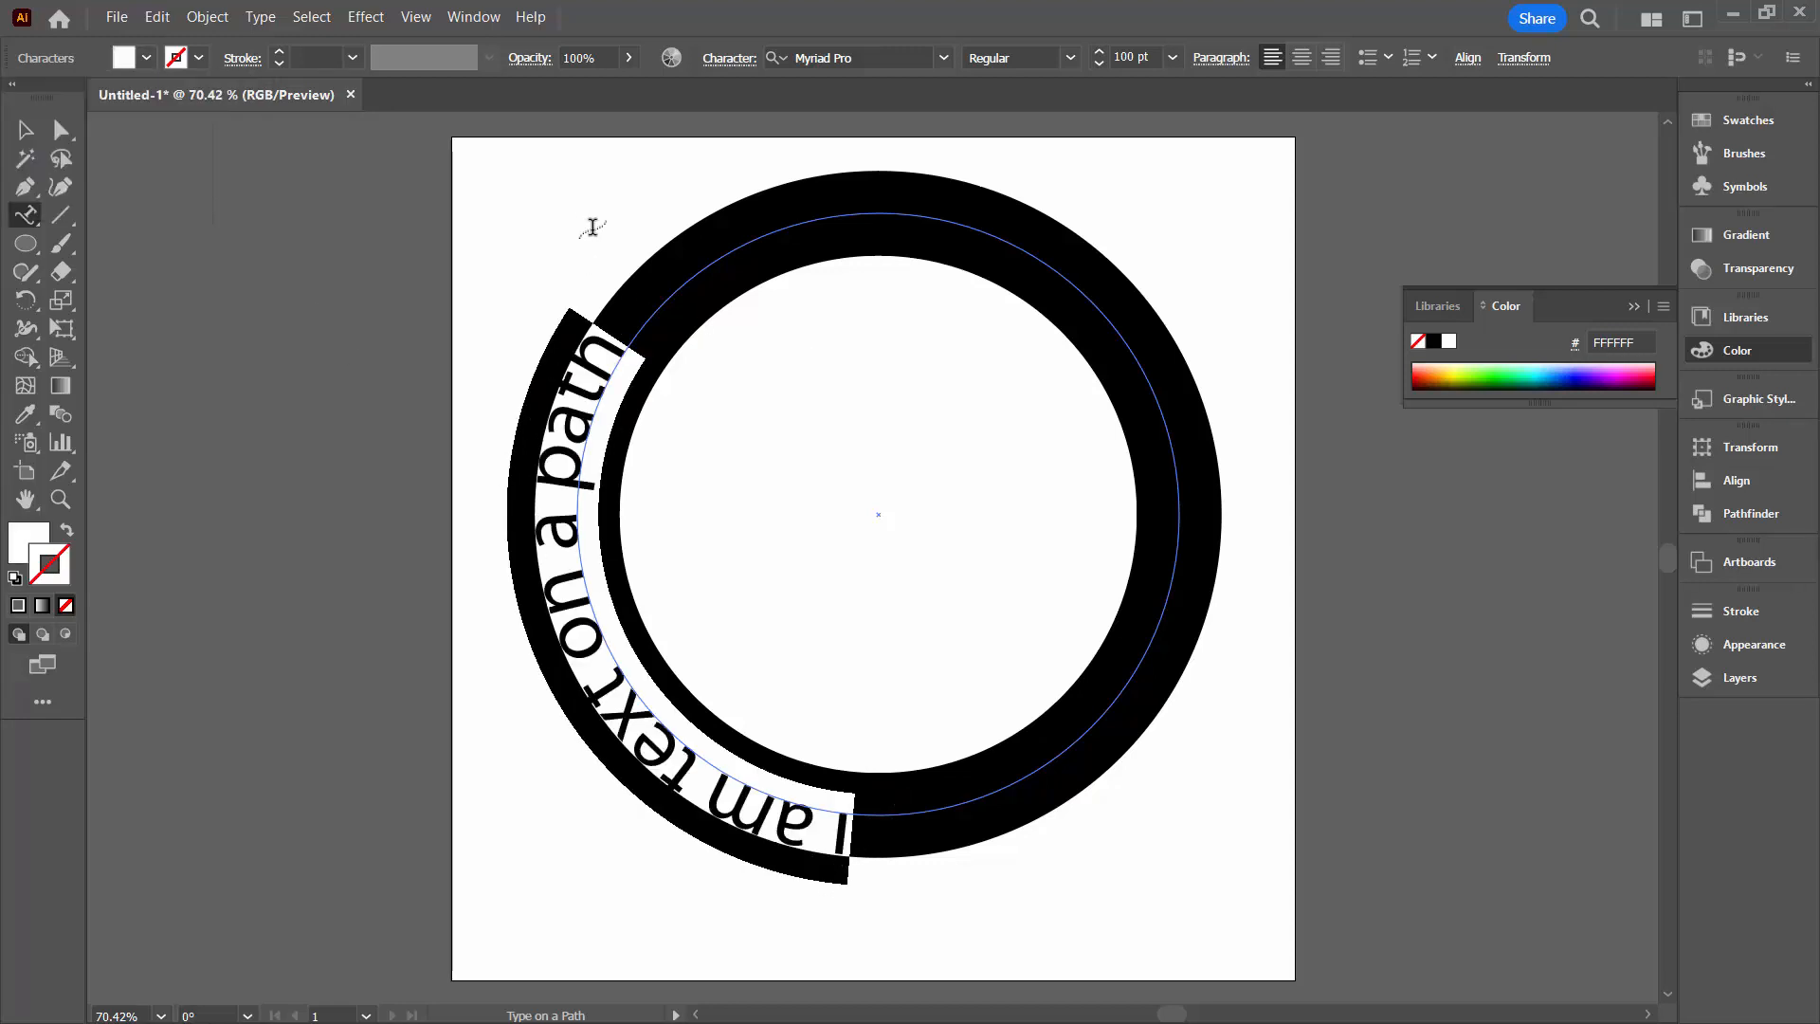
pyautogui.click(25, 129)
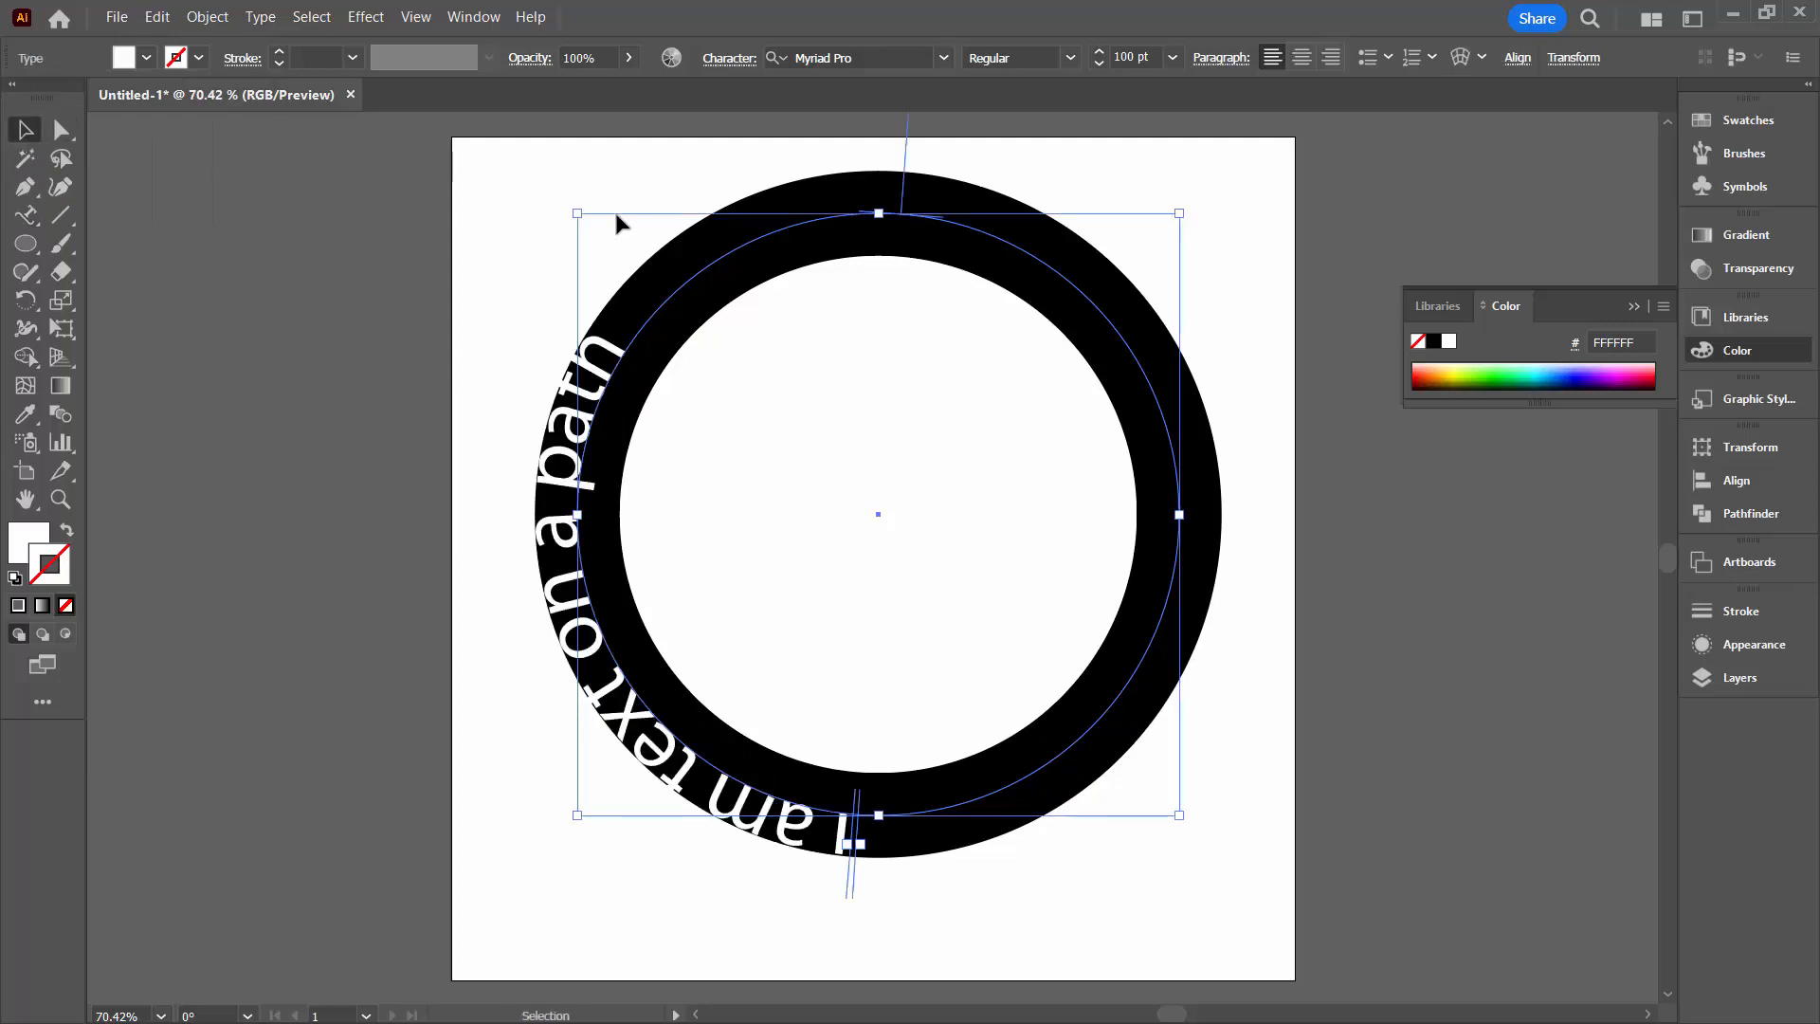
pyautogui.click(602, 237)
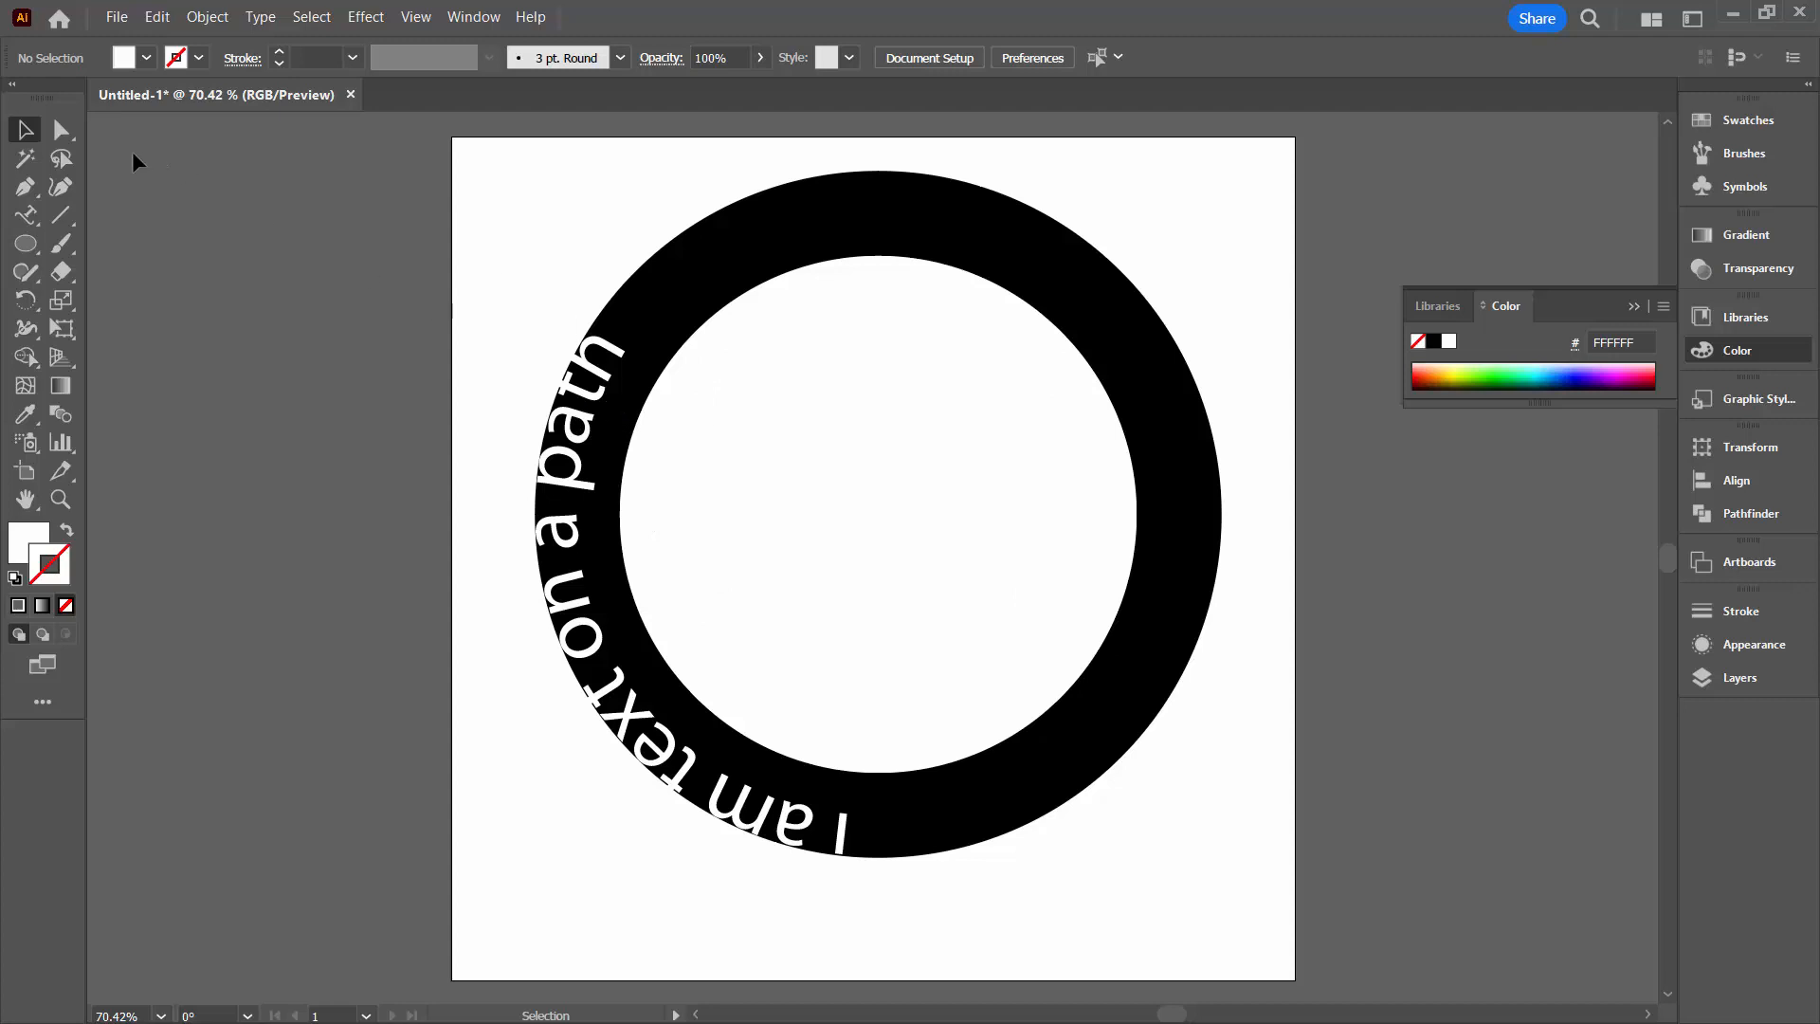
# Flip the path text to the inside of the circle and centre it along the ring's lower arc
pyautogui.click(61, 131)
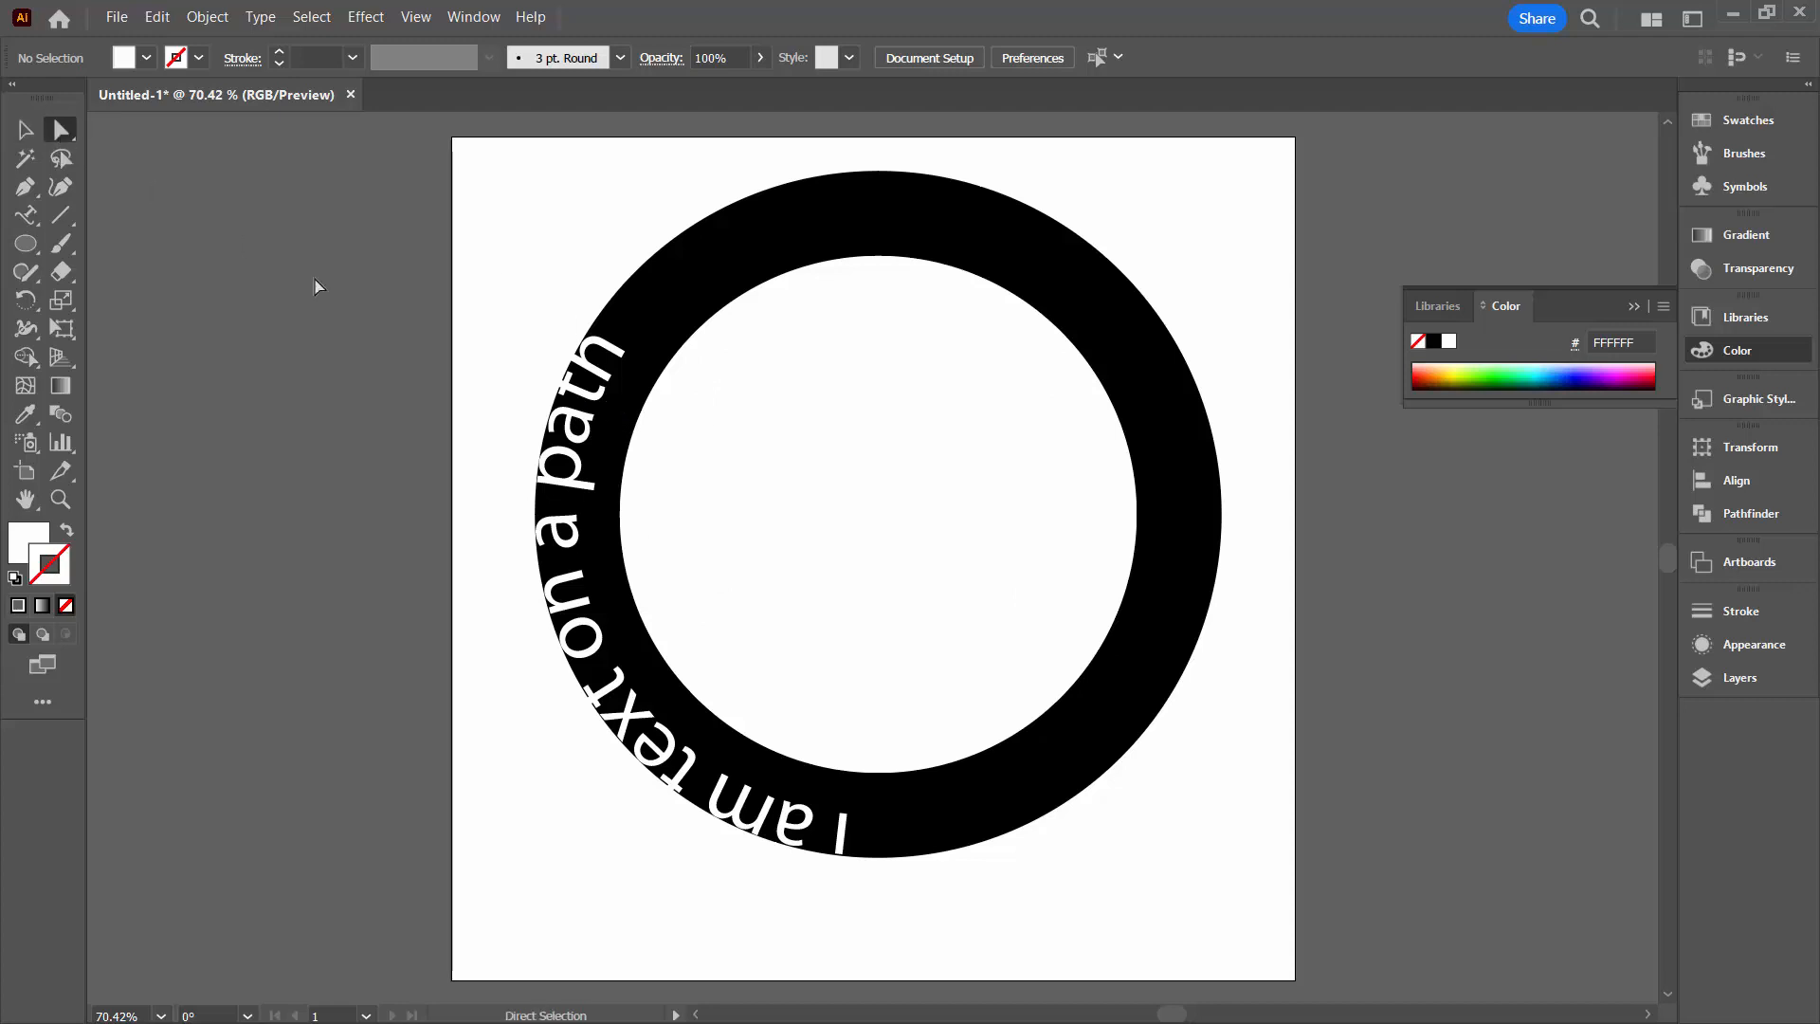
pyautogui.click(684, 783)
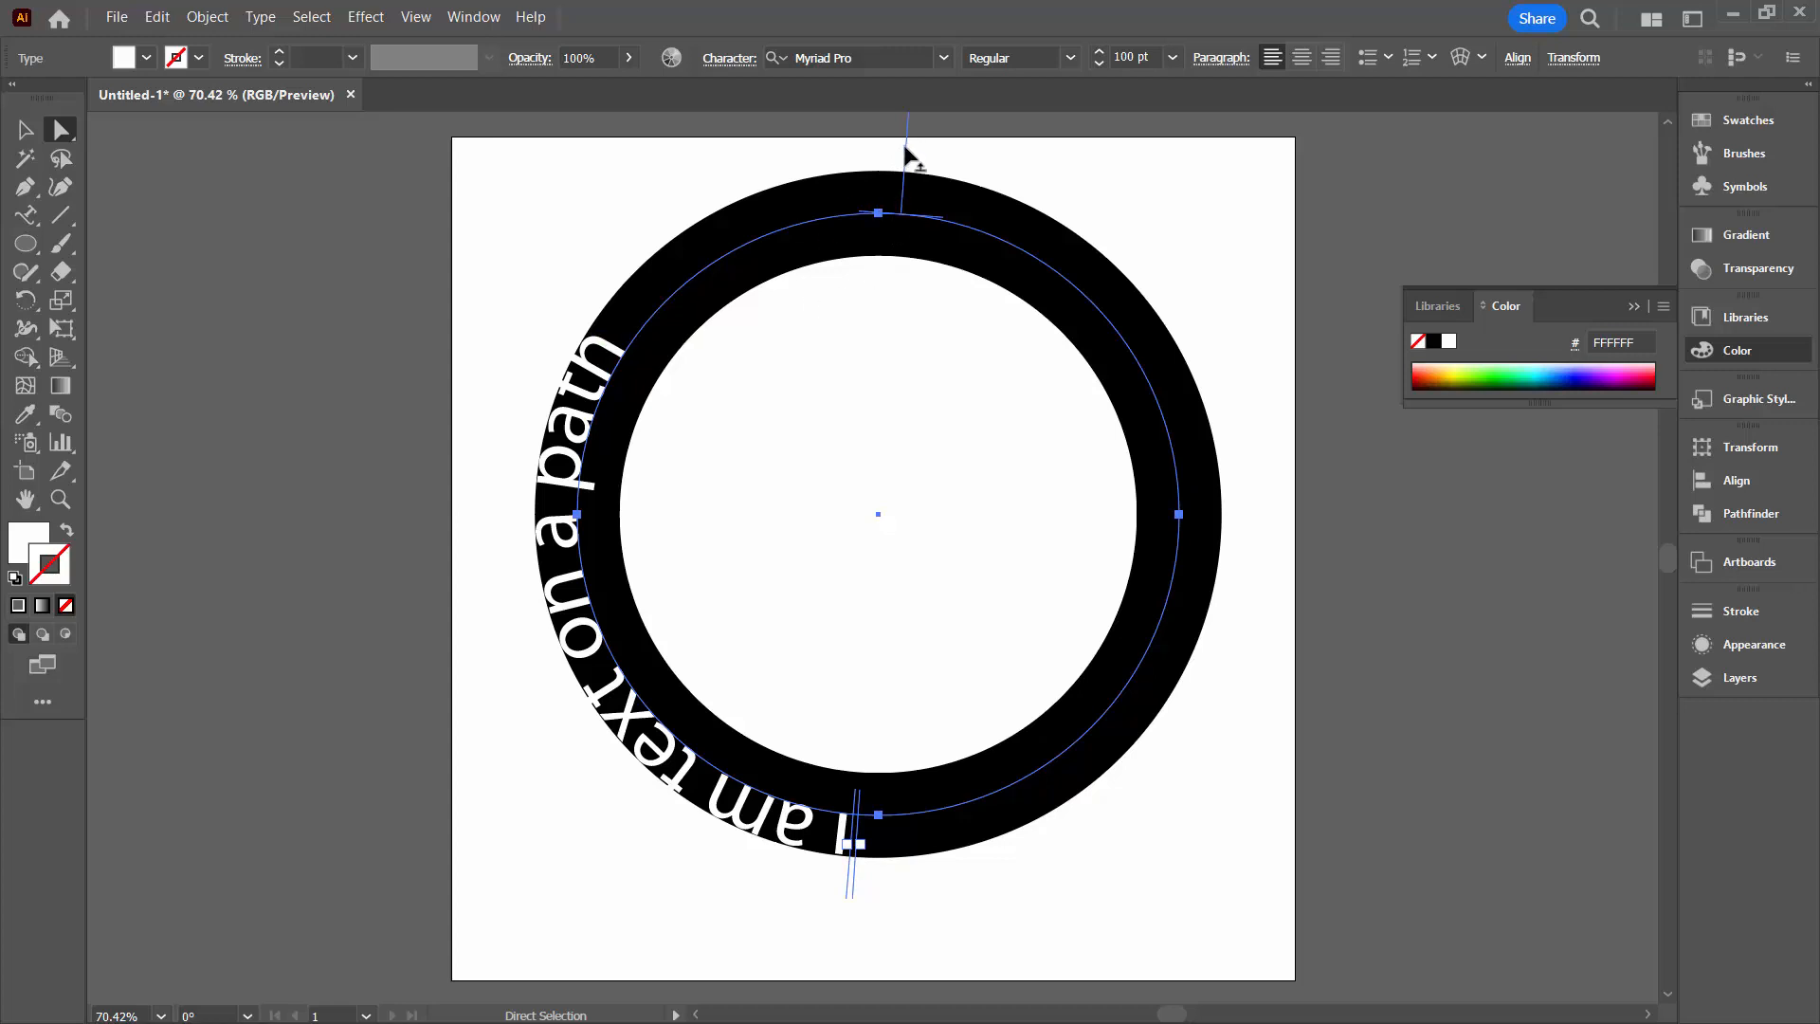
pyautogui.moveTo(907, 151); pyautogui.dragTo(643, 588)
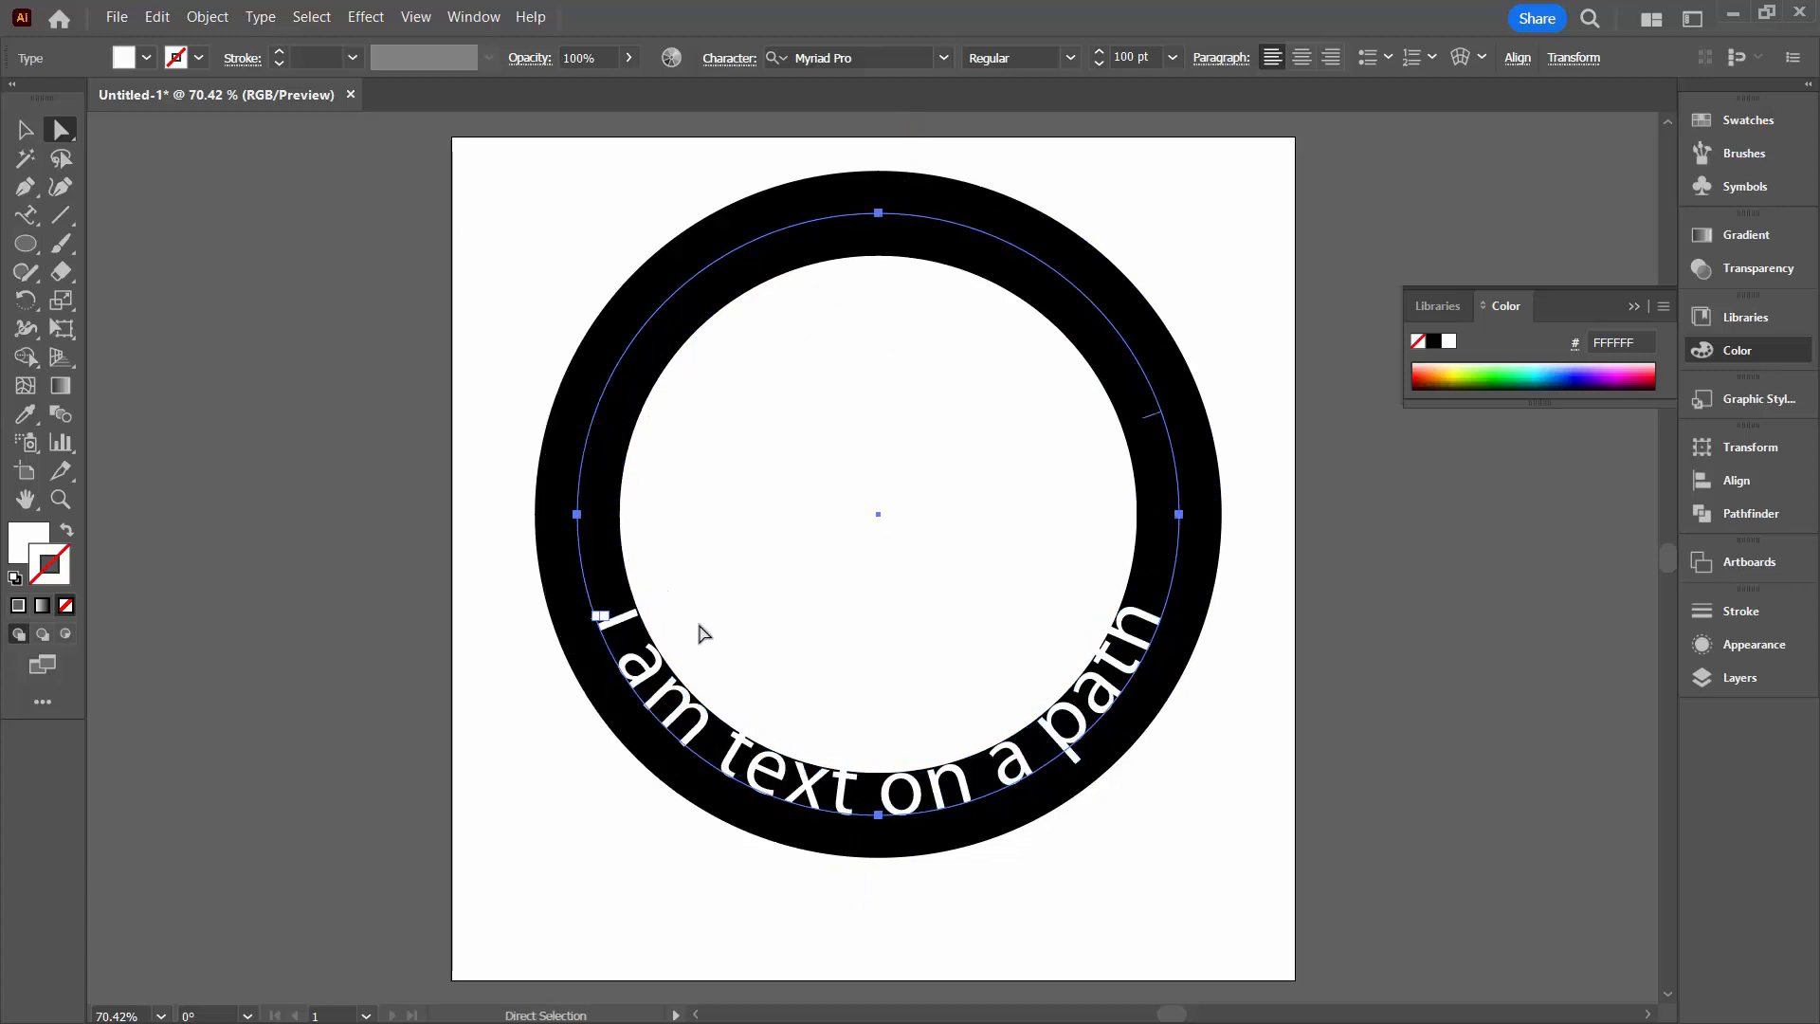
pyautogui.click(1105, 888)
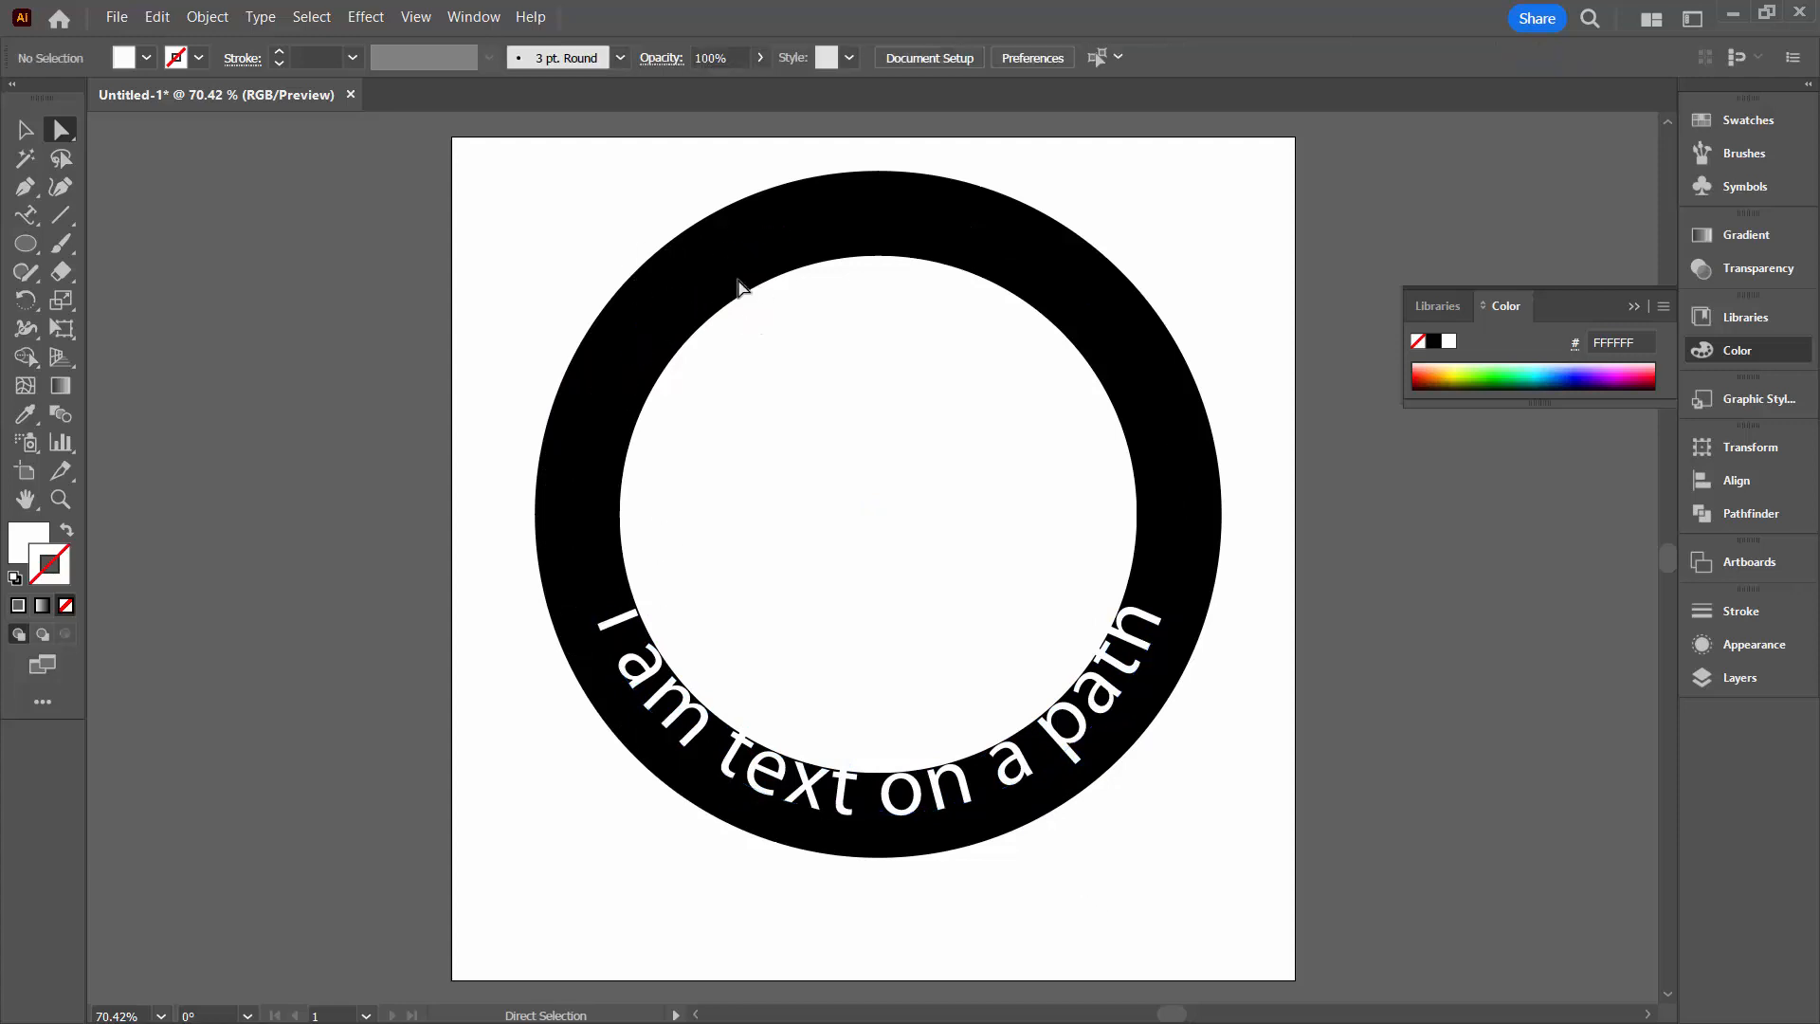
# Scale the black ring down proportionally around its centre to about 660 px wide so its band surrounds the text
pyautogui.click(1735, 677)
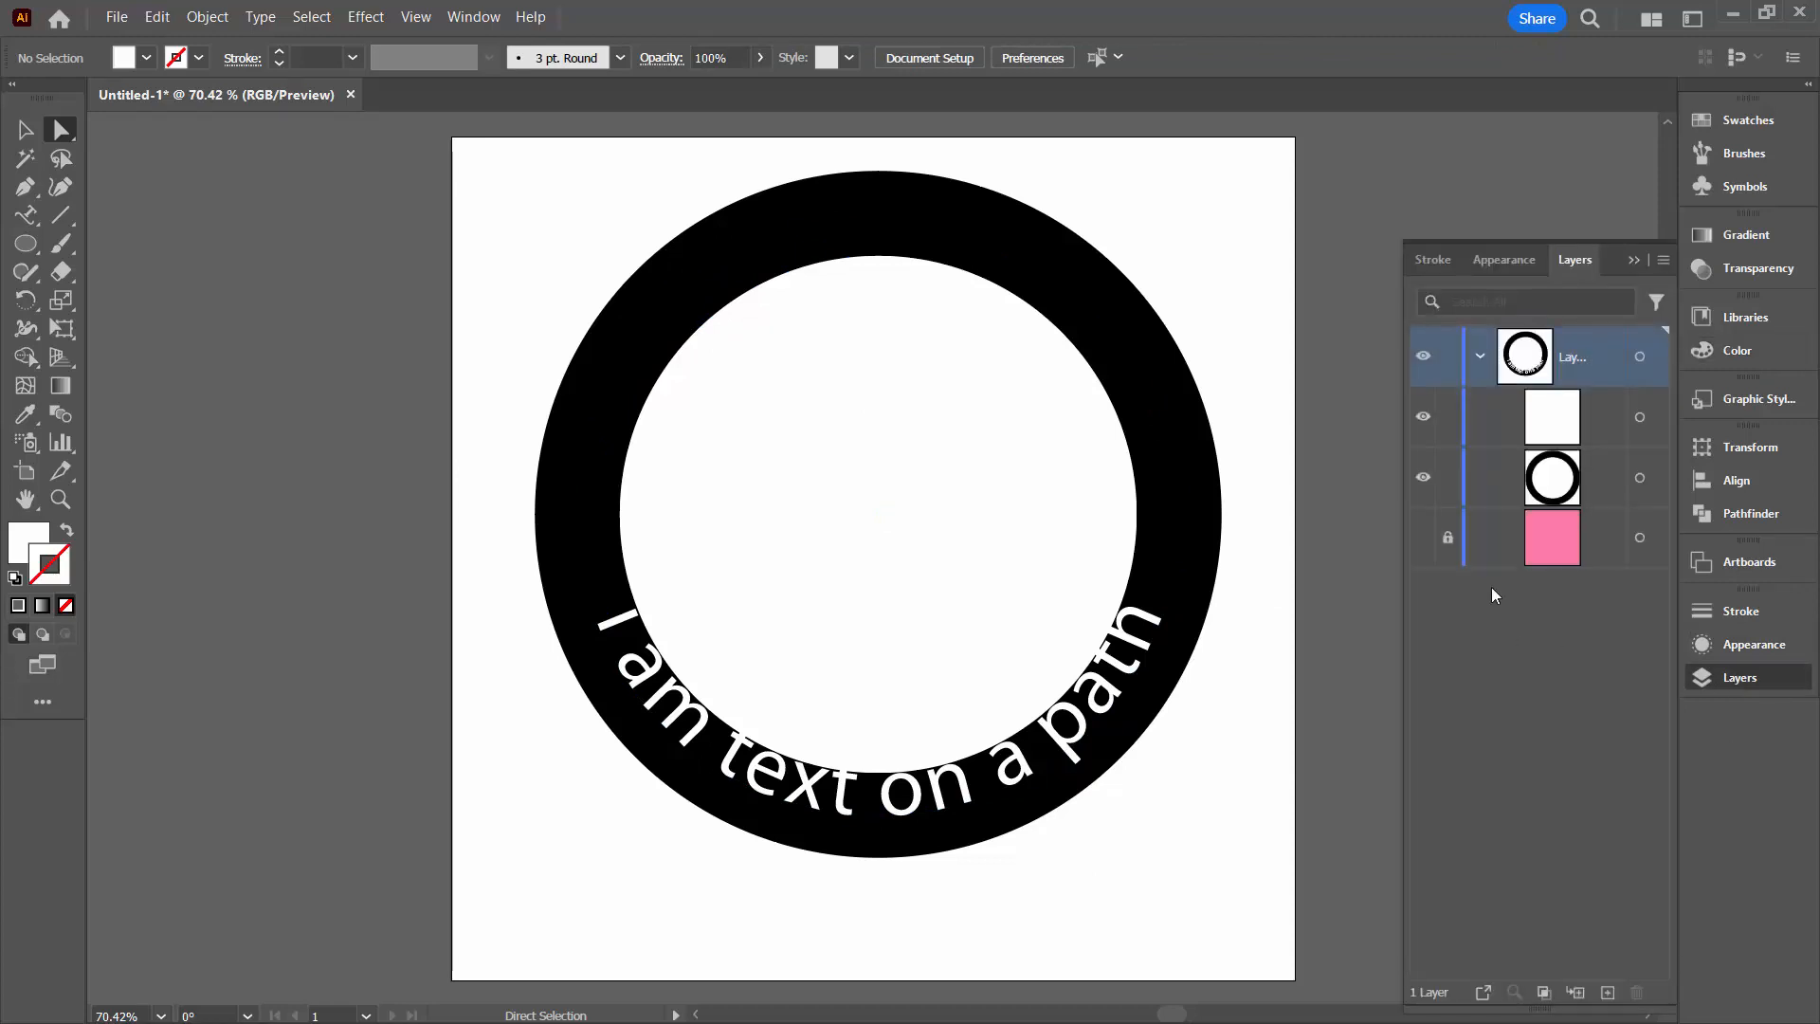
pyautogui.click(1578, 424)
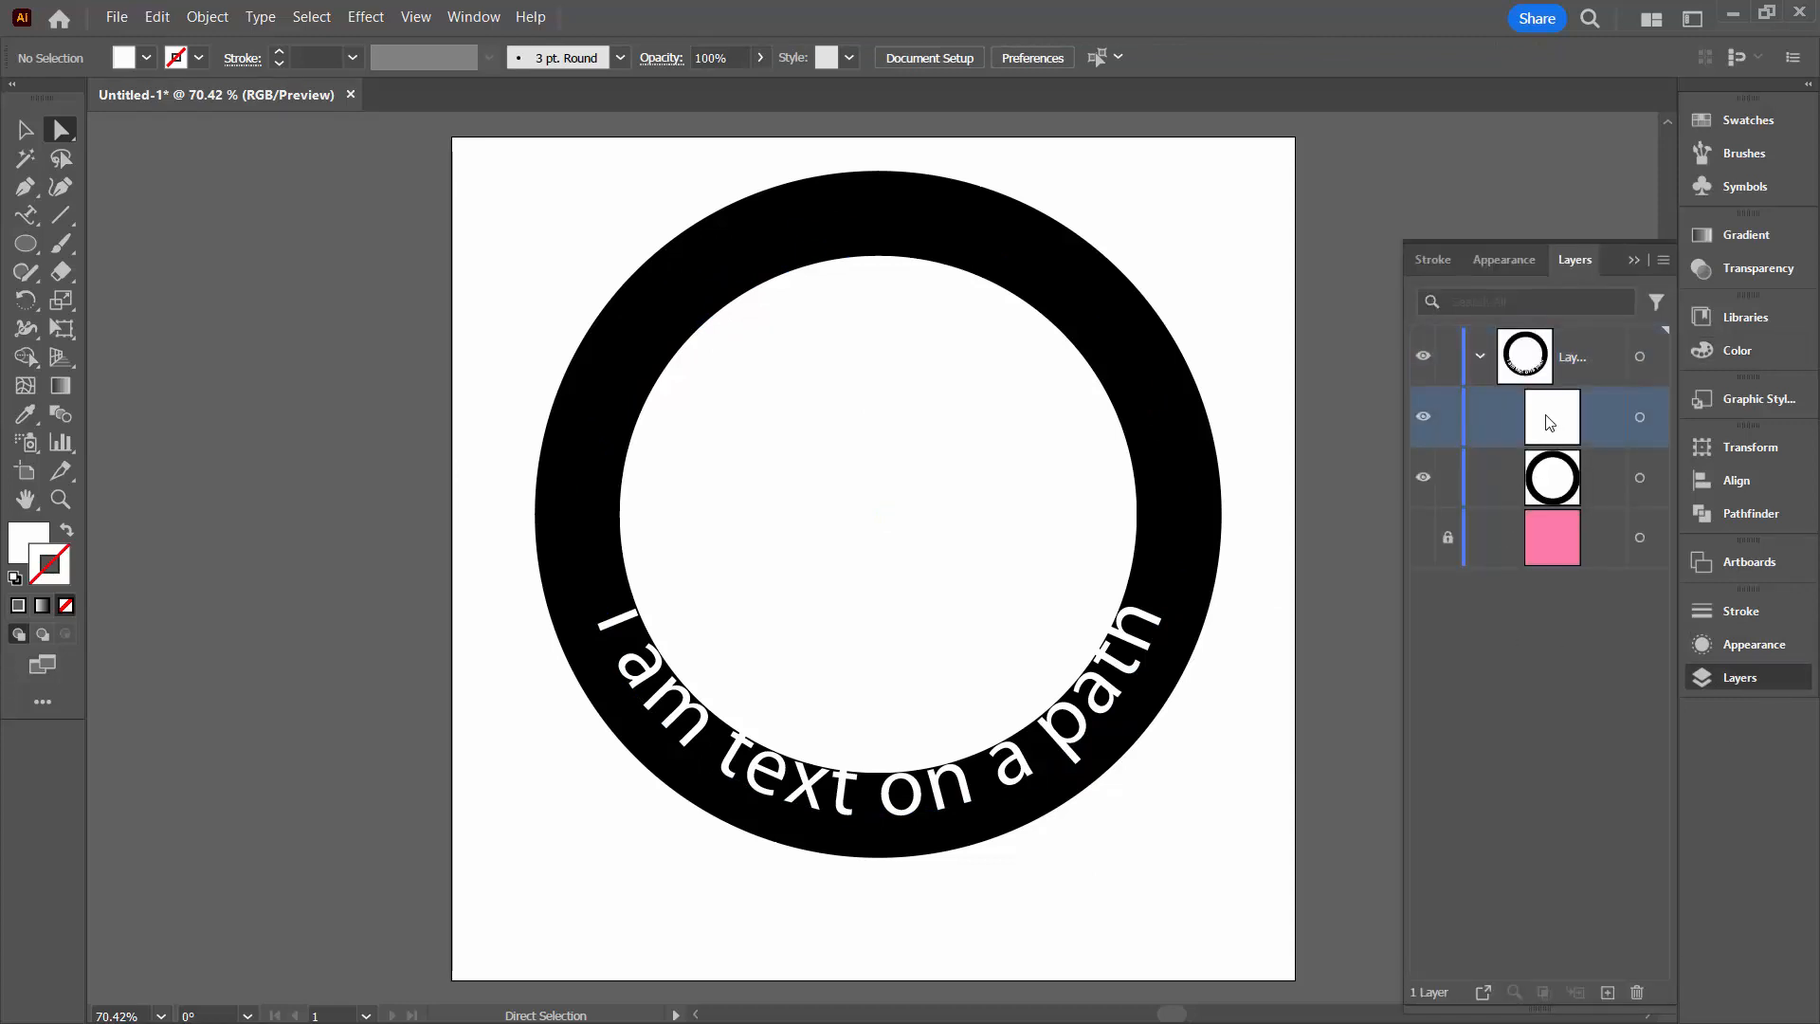
pyautogui.click(1422, 477)
pyautogui.click(1422, 477)
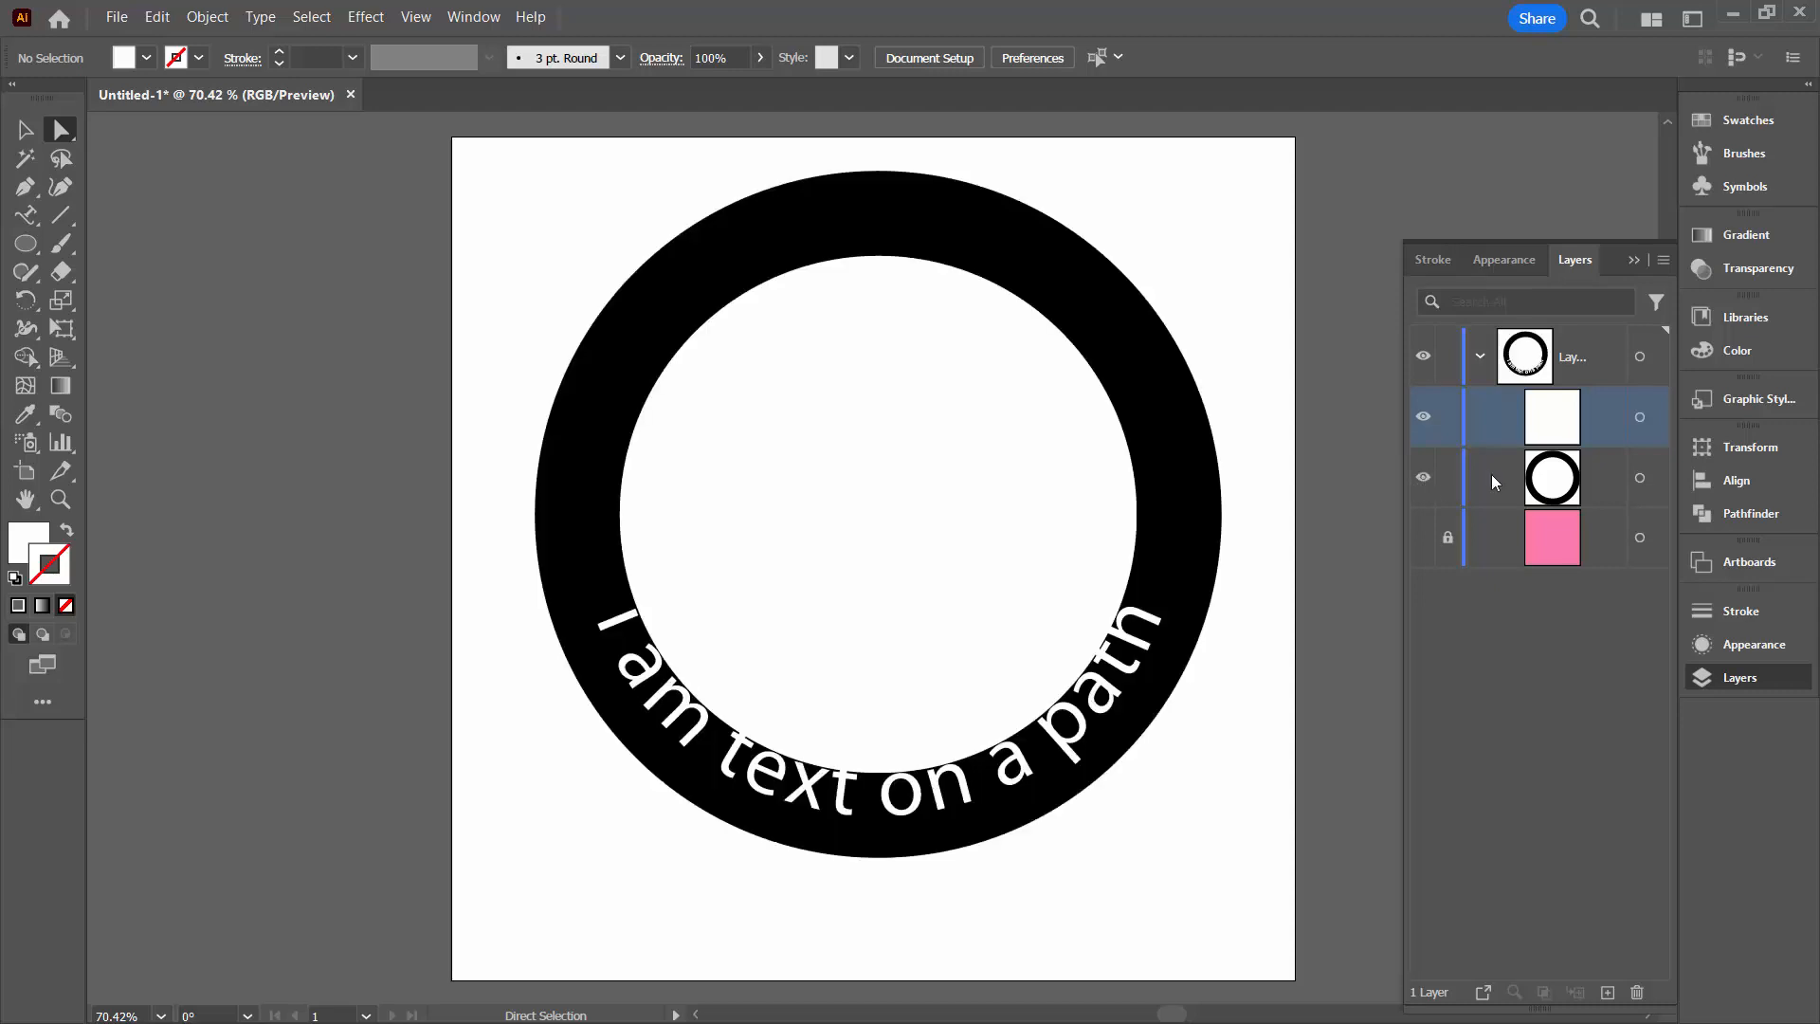
pyautogui.click(1569, 483)
pyautogui.click(1640, 477)
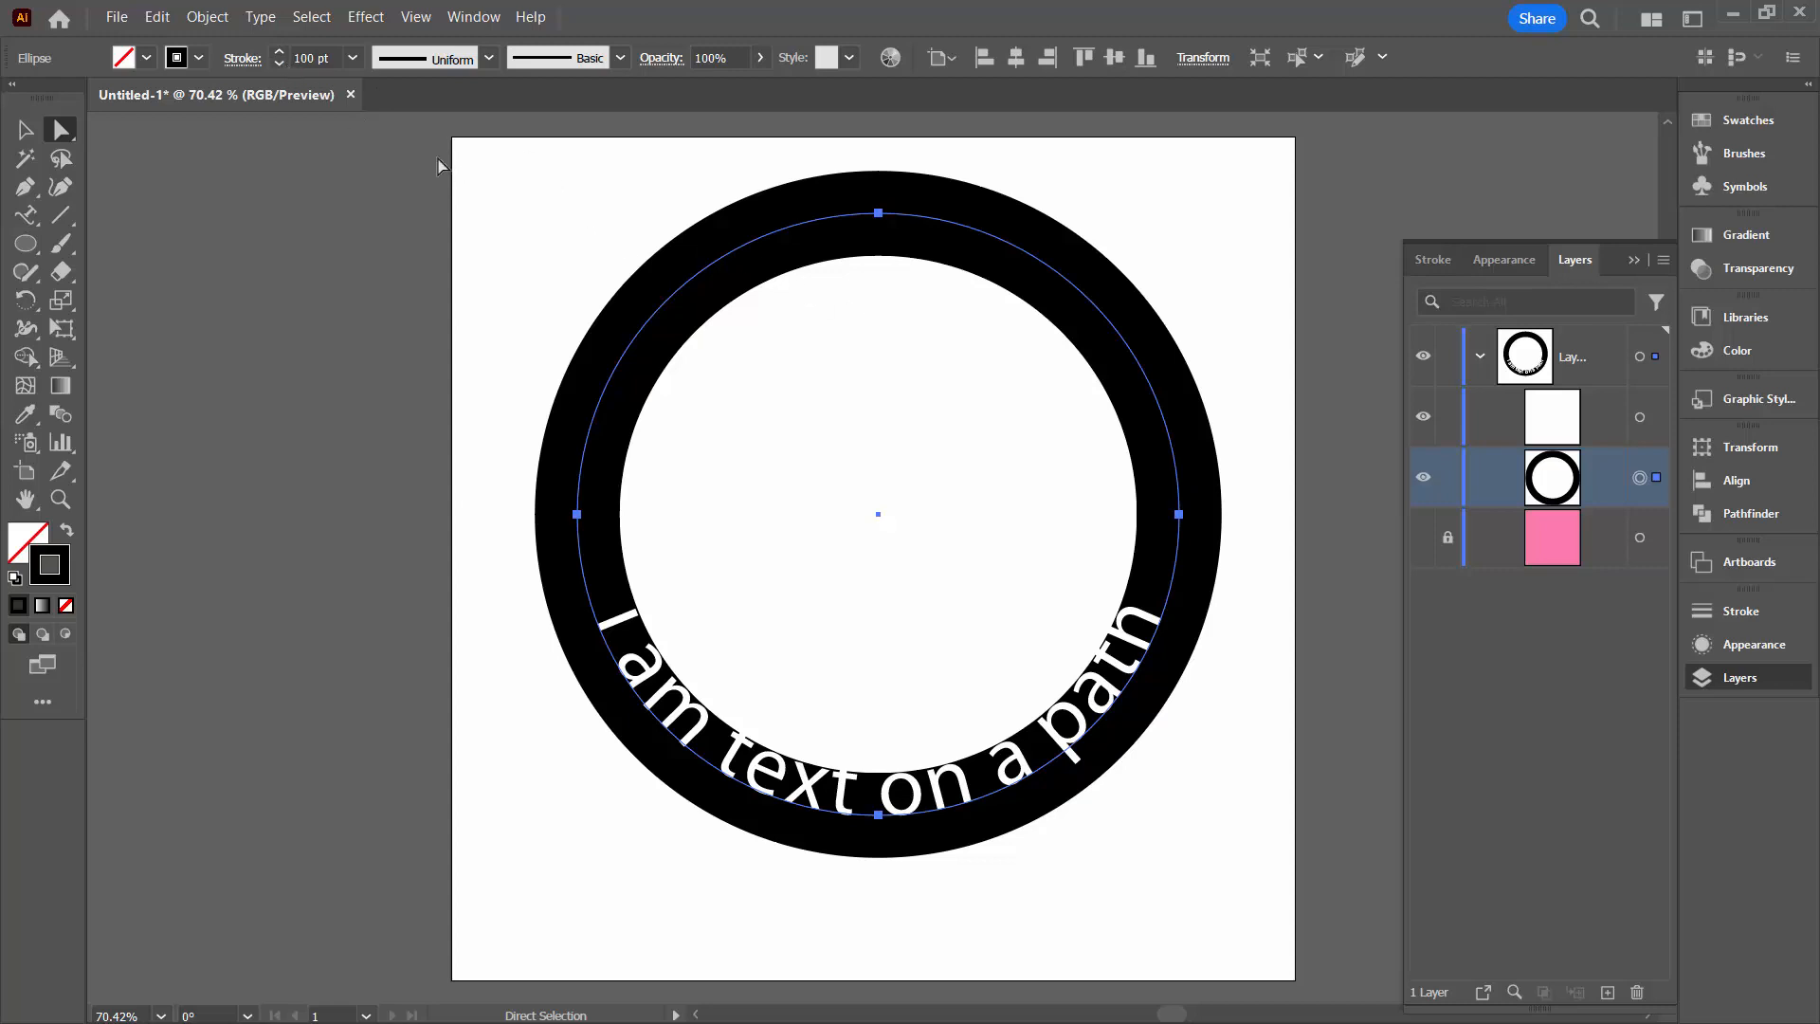
pyautogui.click(24, 130)
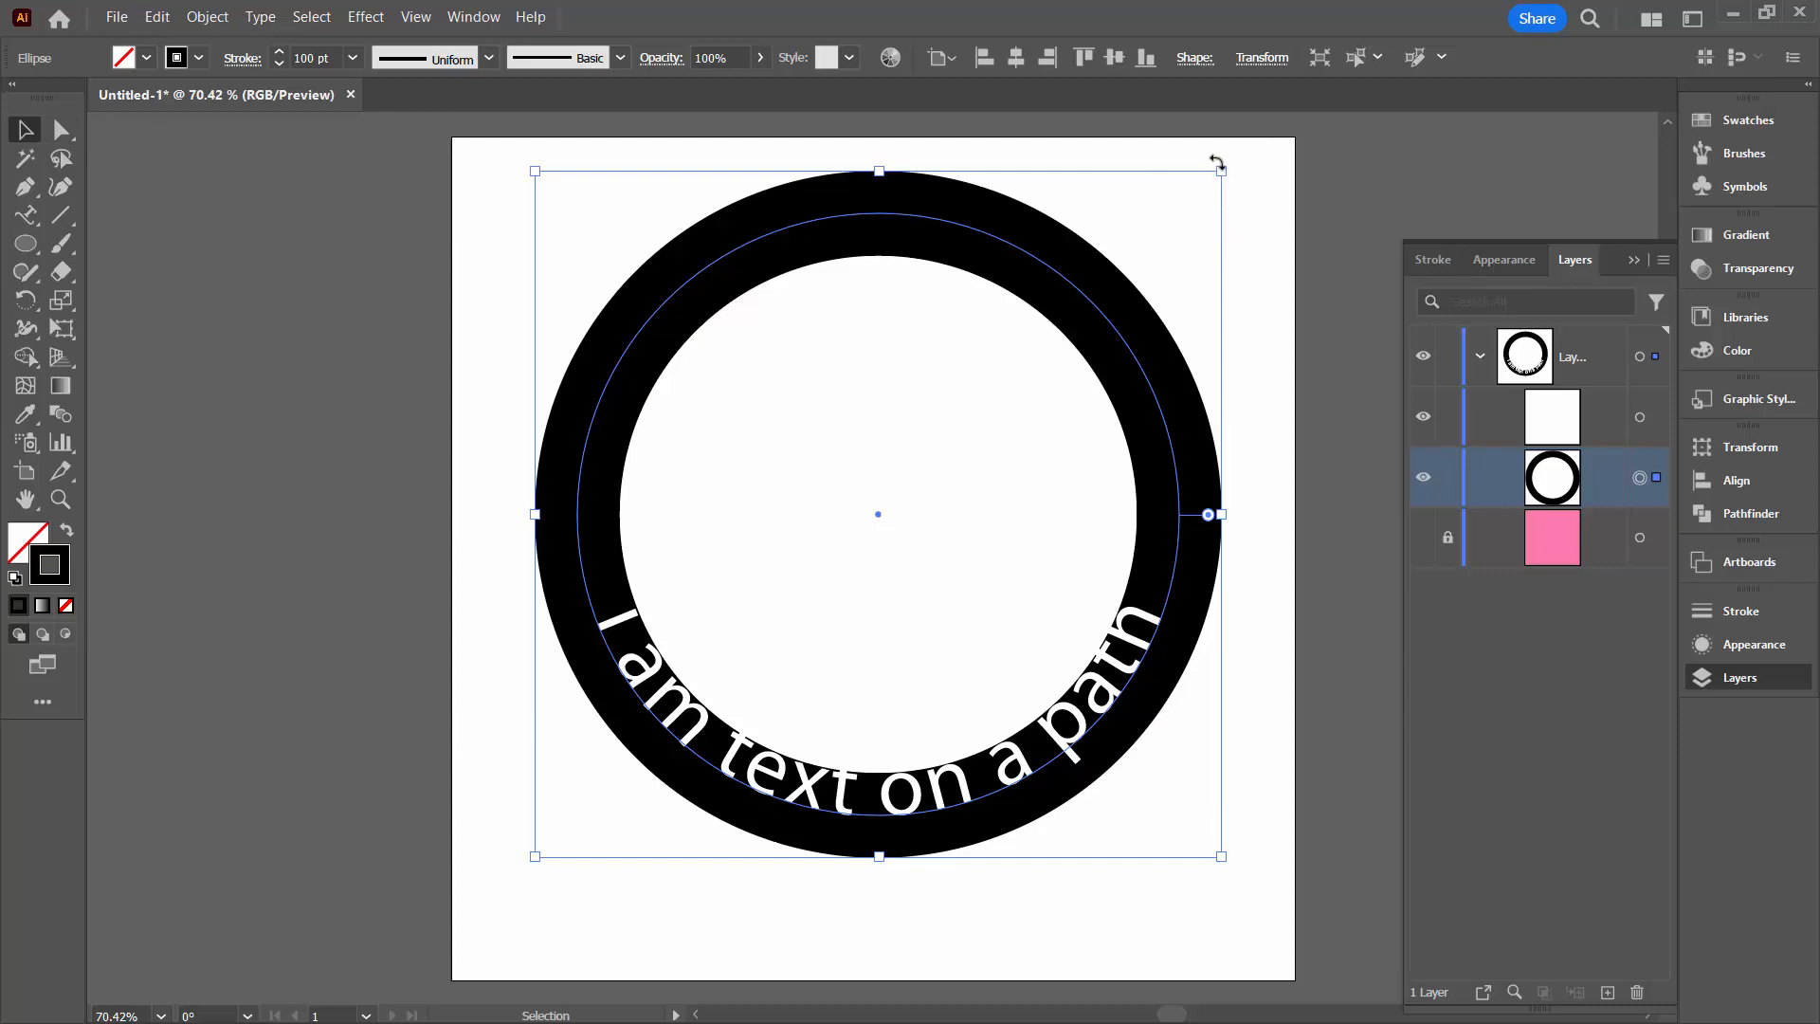
pyautogui.moveTo(1218, 173); pyautogui.dragTo(1158, 212)
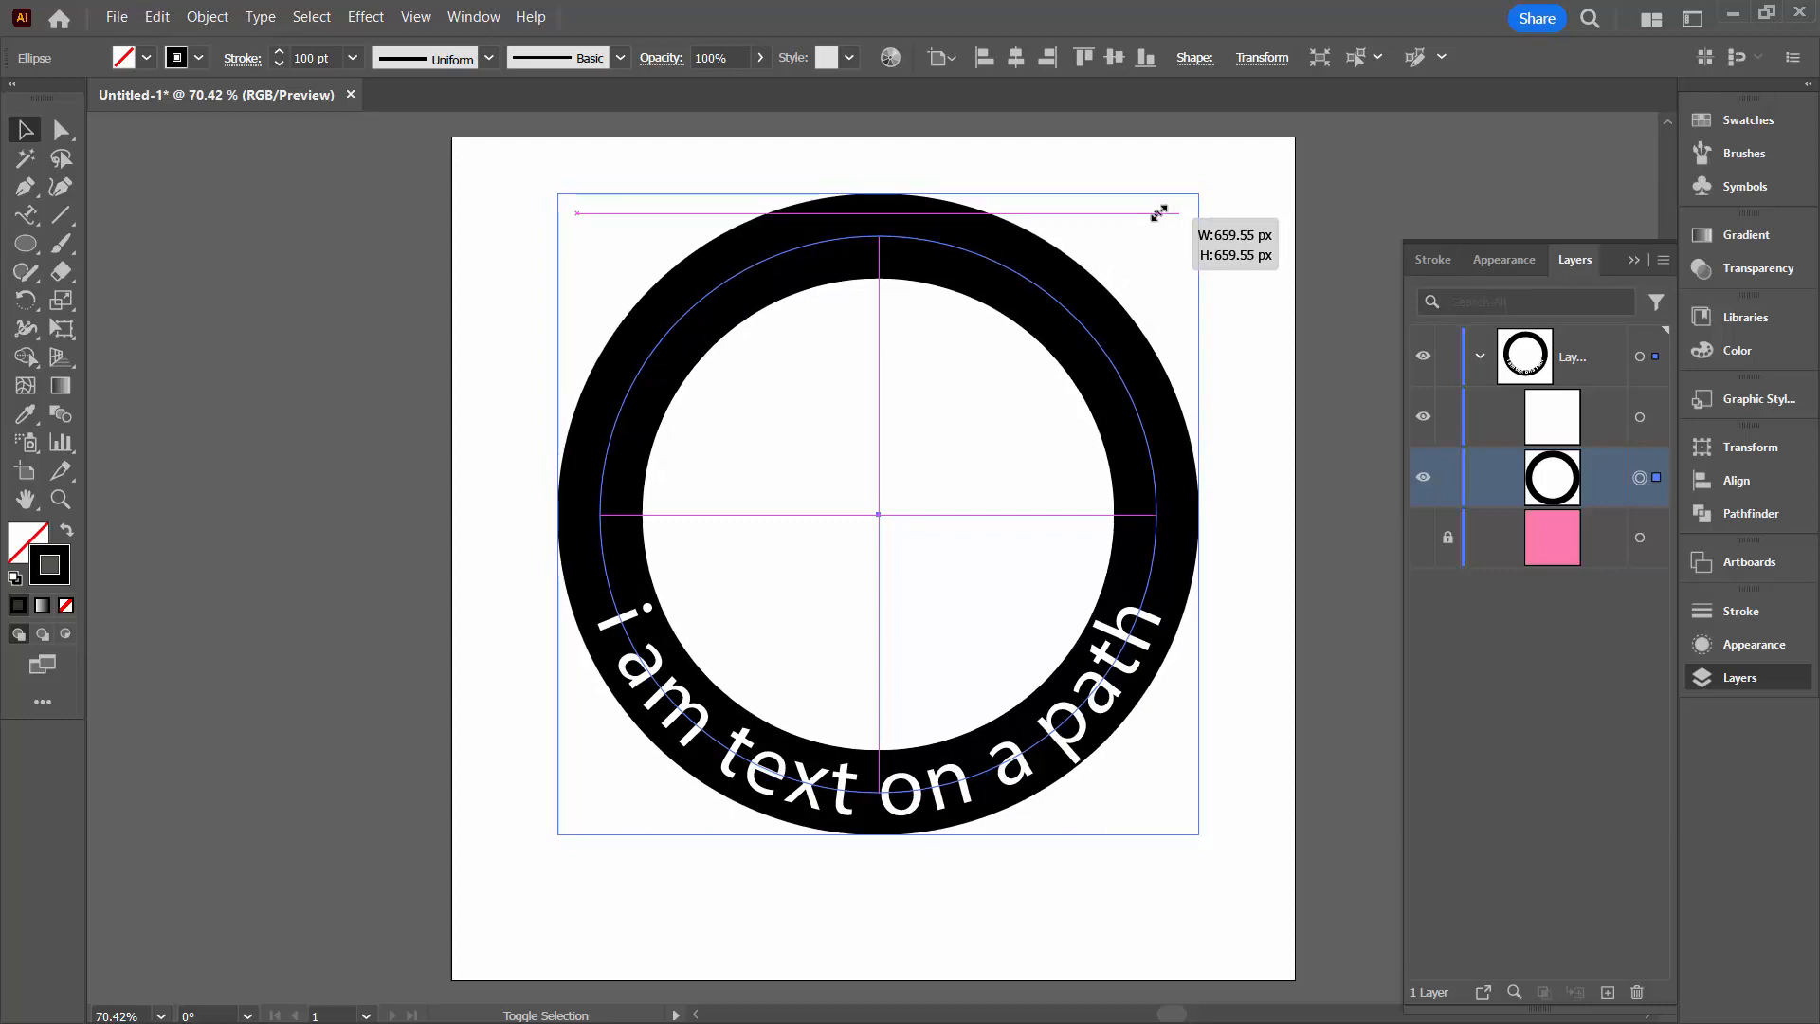
pyautogui.moveTo(1159, 213); pyautogui.dragTo(1158, 213)
pyautogui.moveTo(1158, 212); pyautogui.dragTo(1159, 212)
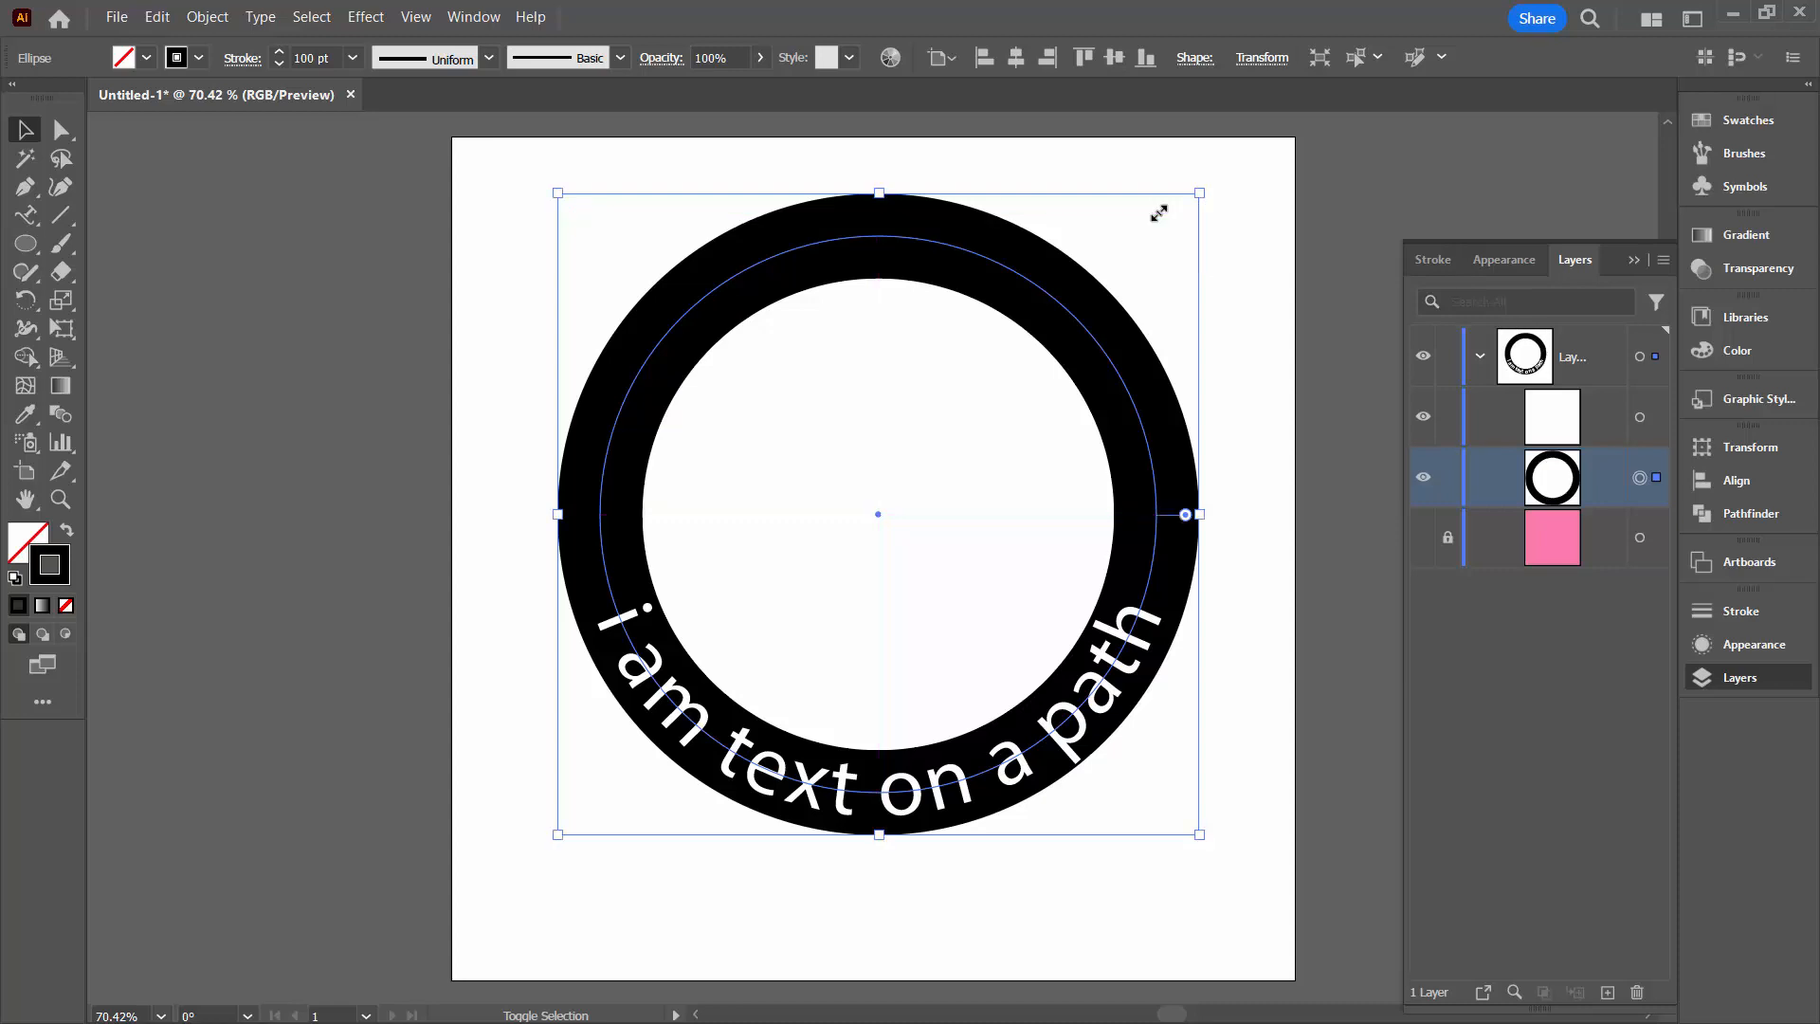
pyautogui.click(1276, 766)
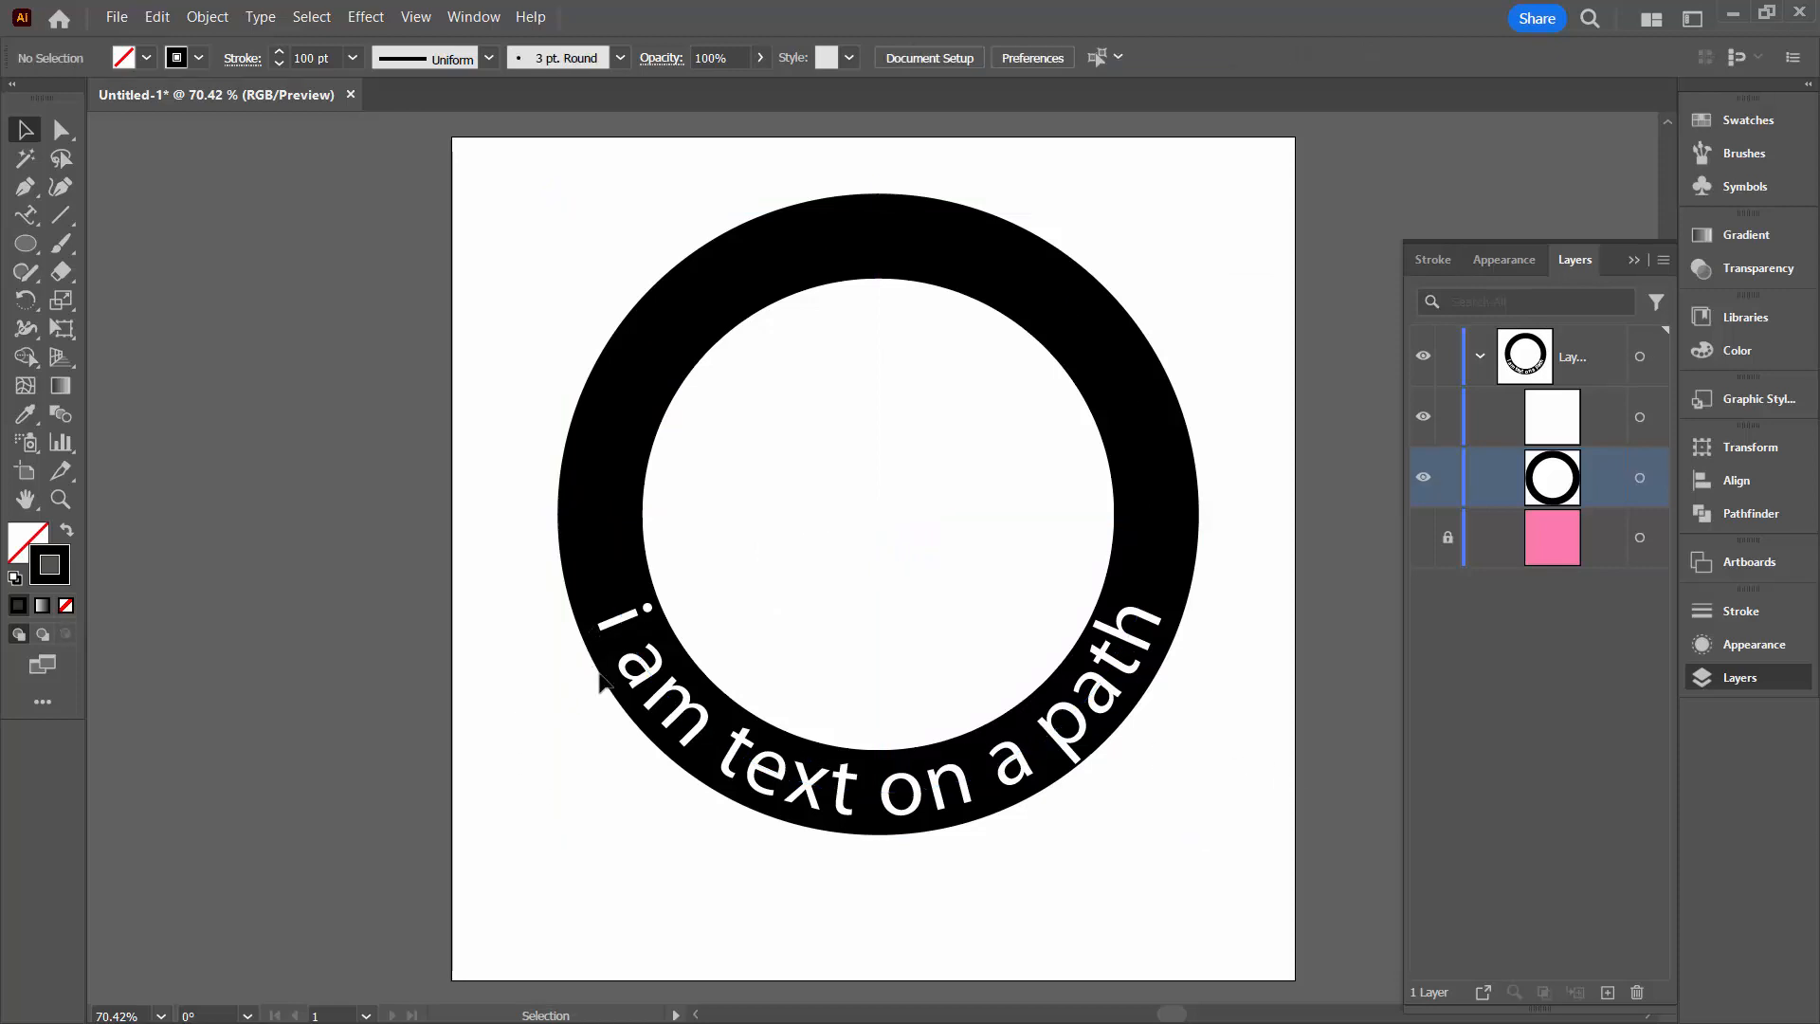
# Select the path text and the black ring together and make an opacity mask from them
pyautogui.click(1517, 408)
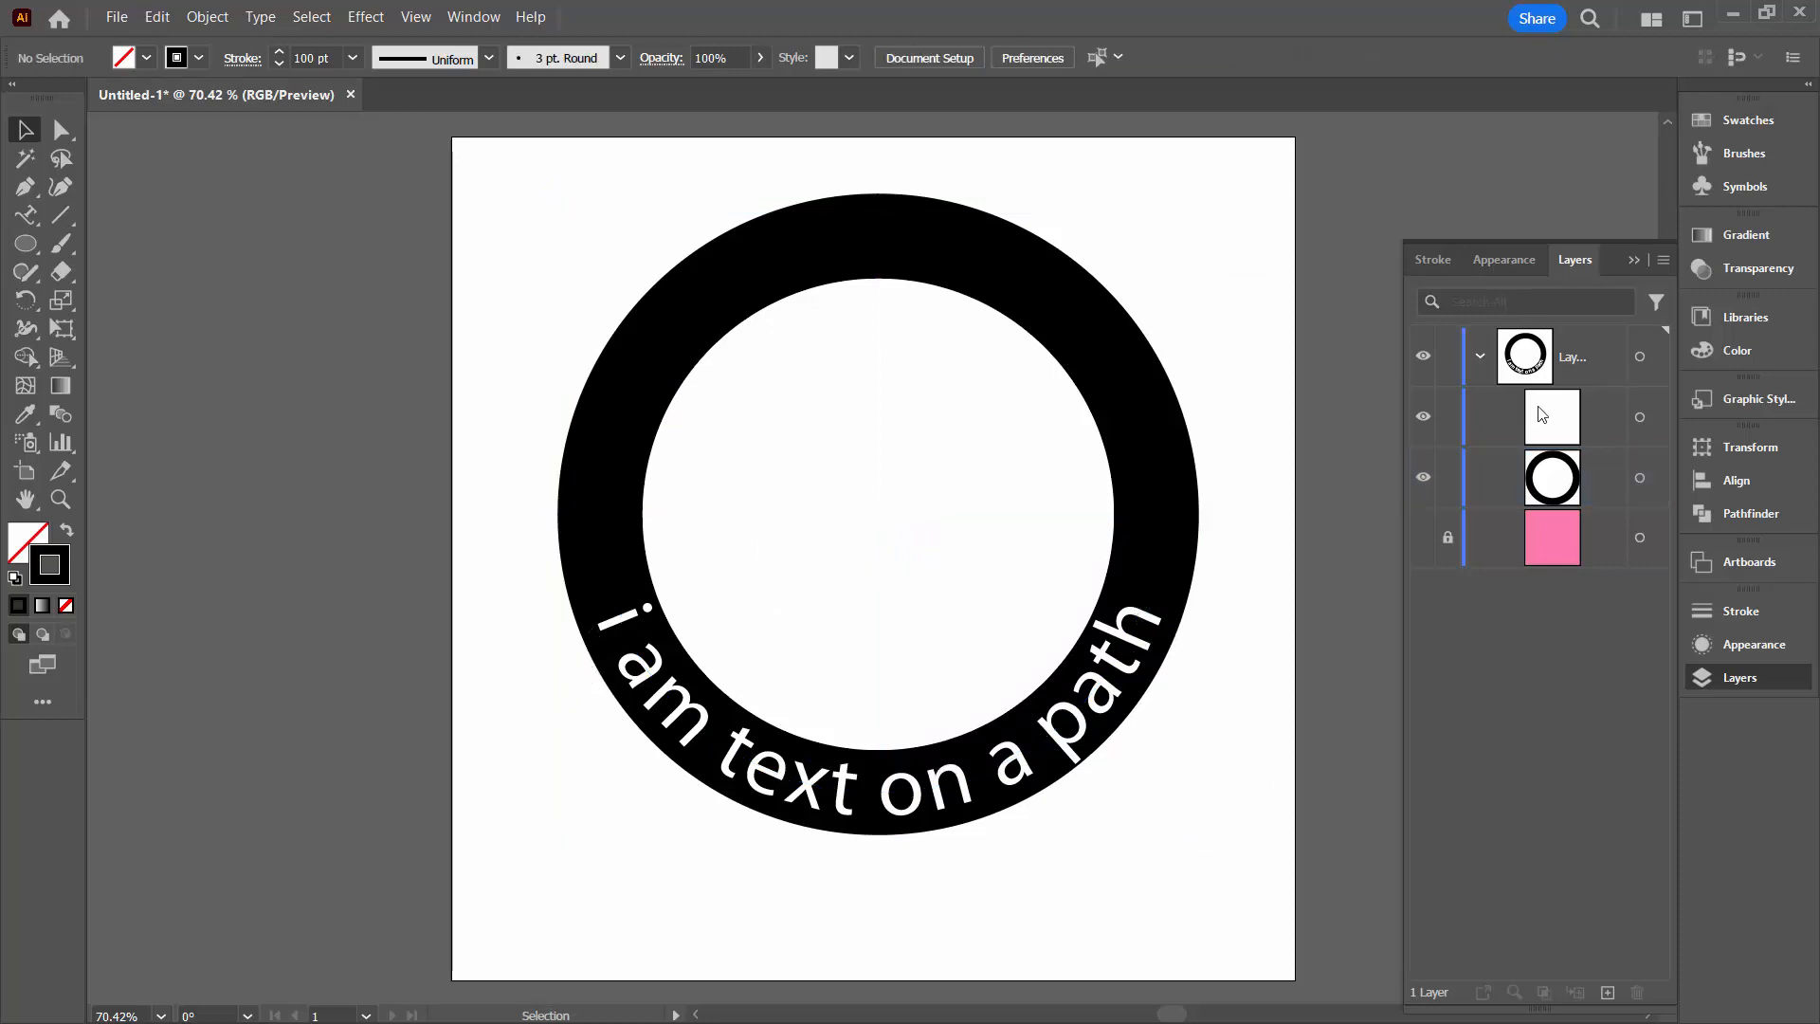
pyautogui.click(1643, 421)
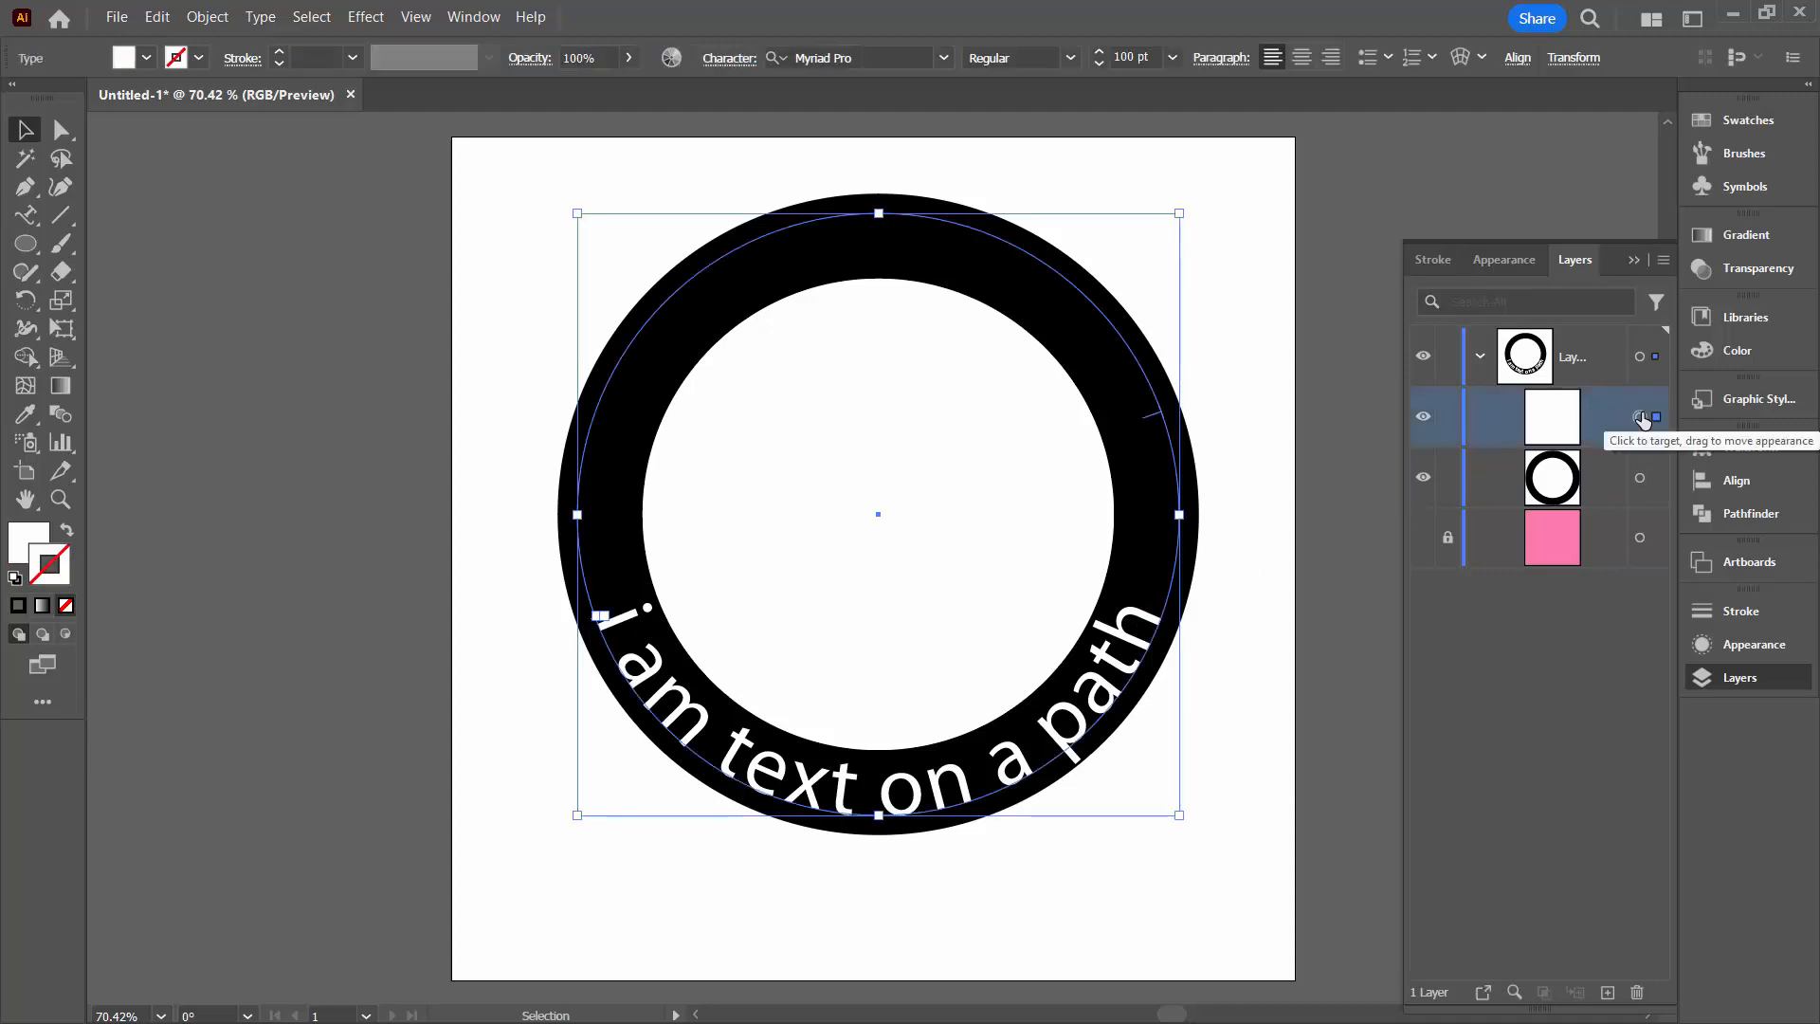
pyautogui.click(1556, 481)
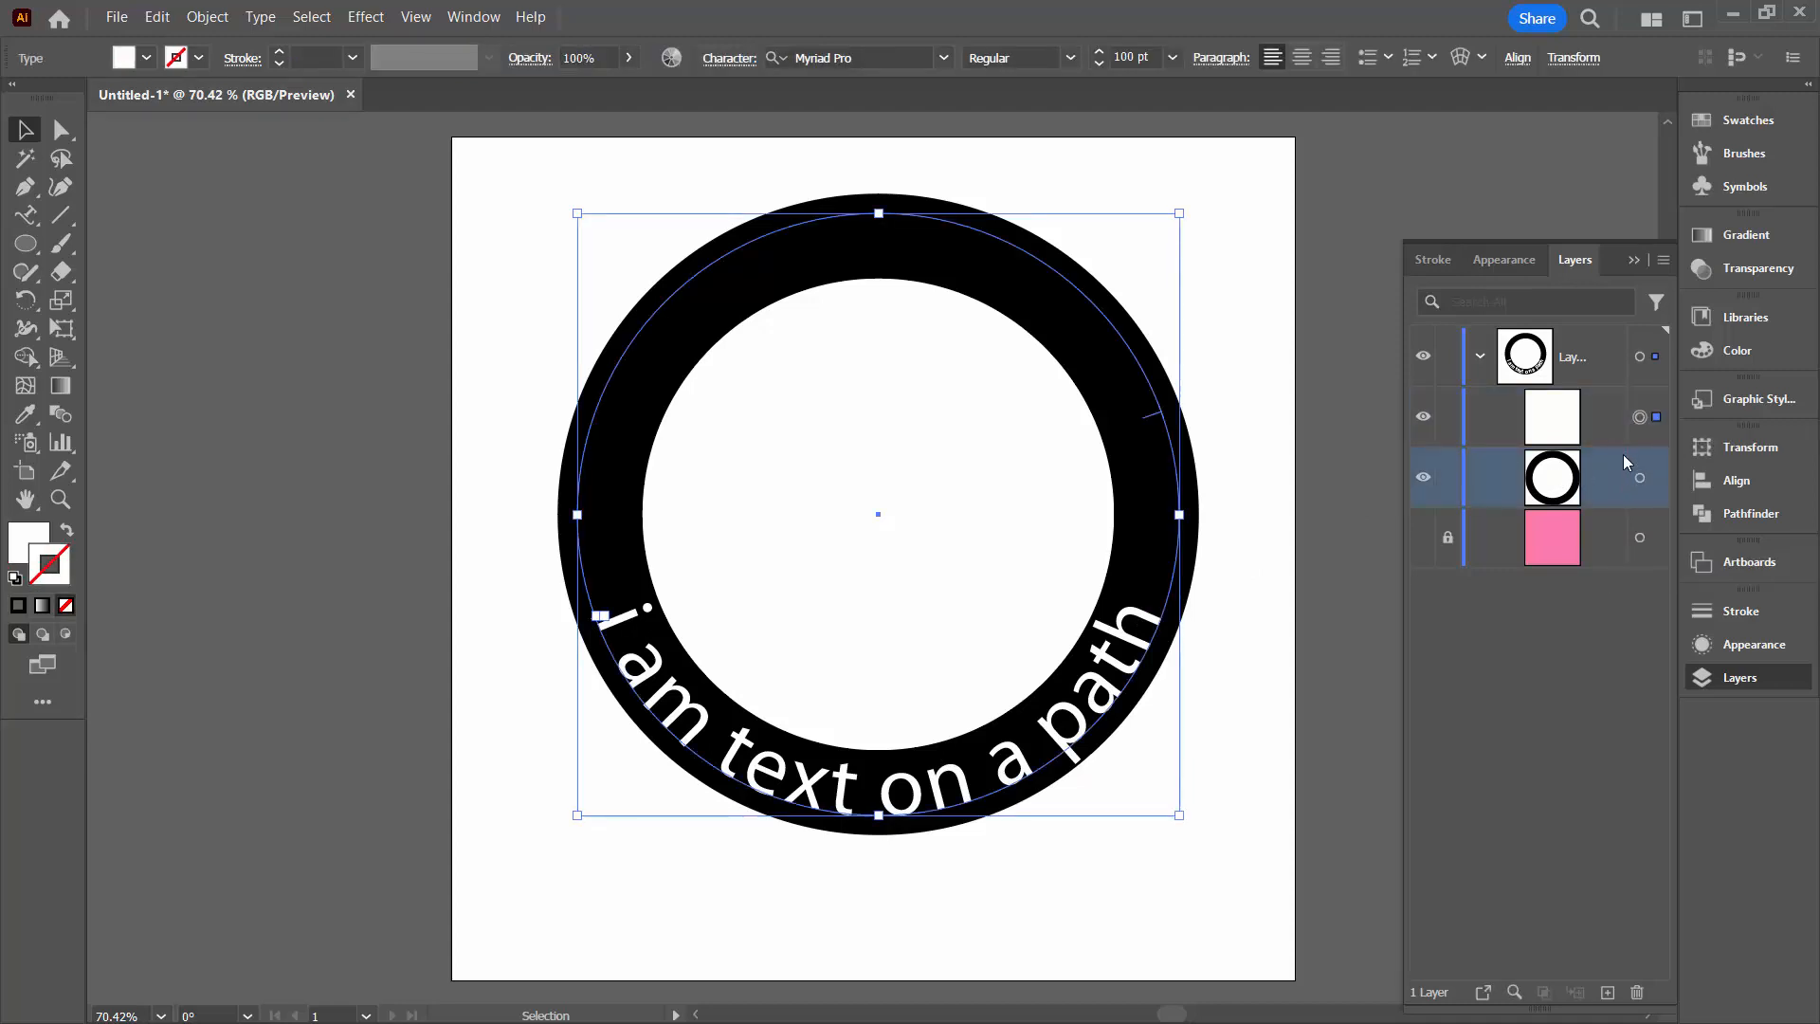
pyautogui.keyDown('shift'); pyautogui.click(1640, 482); pyautogui.keyUp('shift')
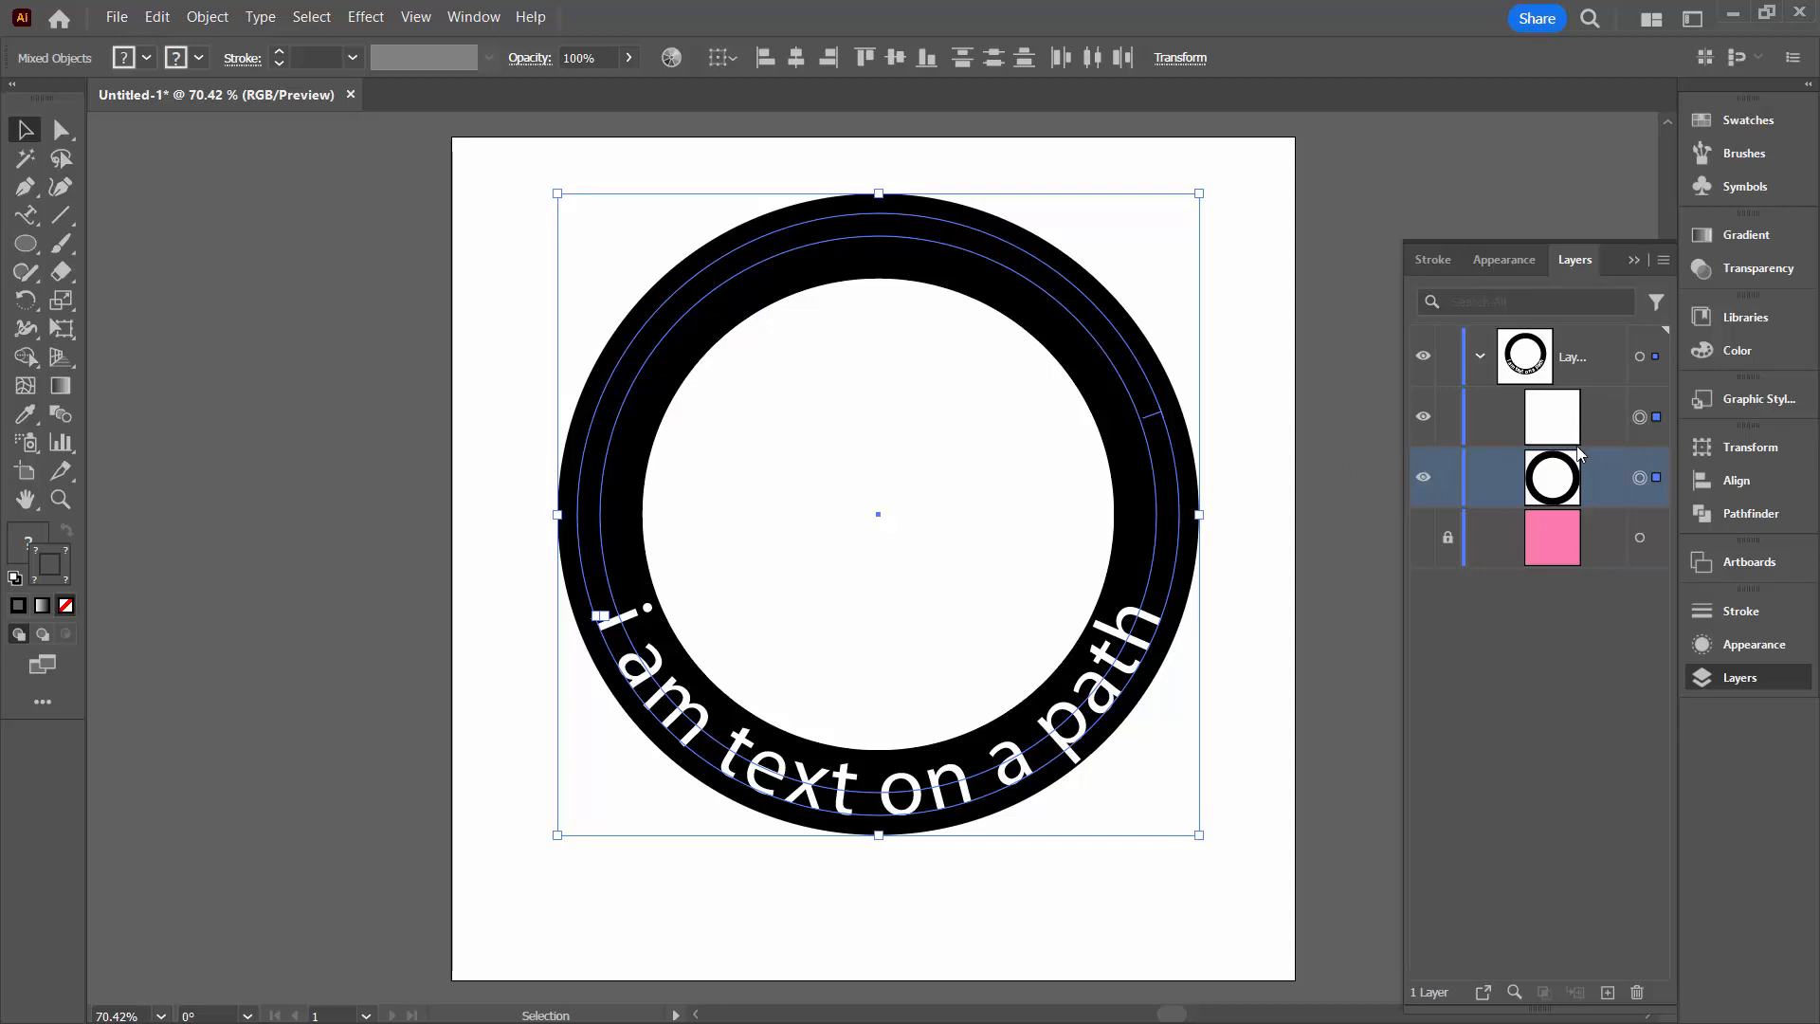
pyautogui.click(474, 18)
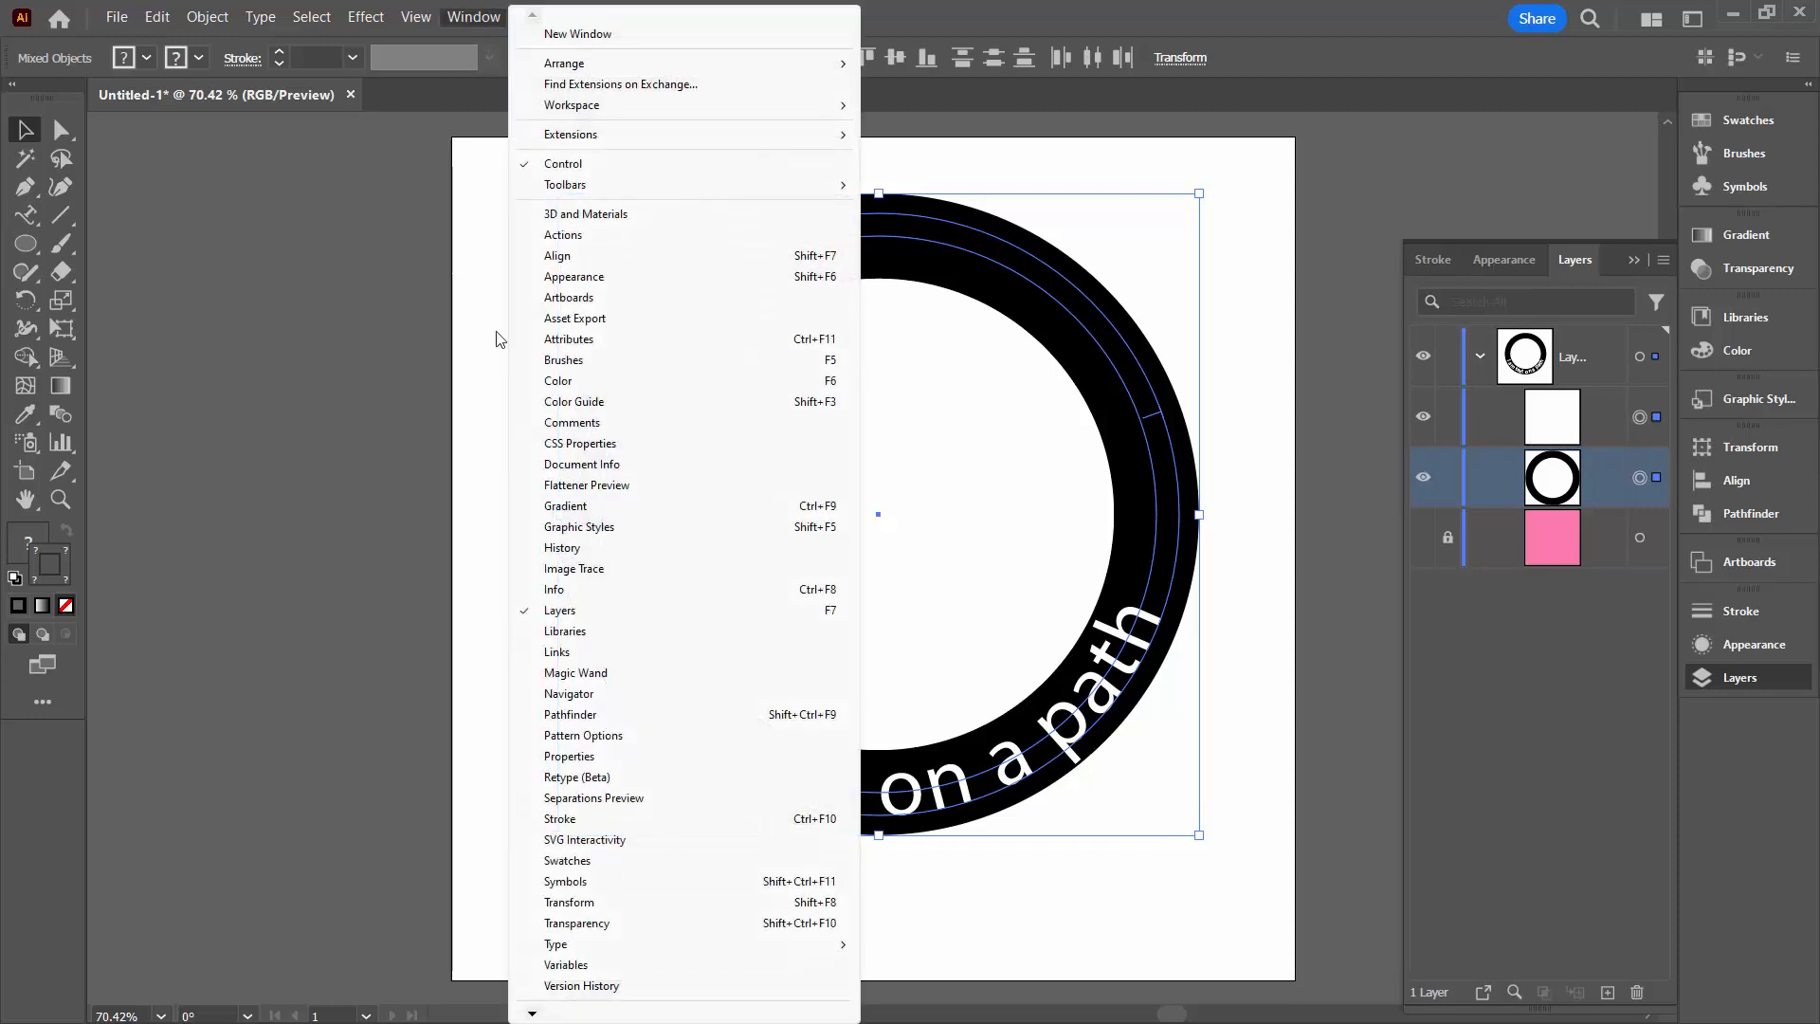
pyautogui.click(576, 923)
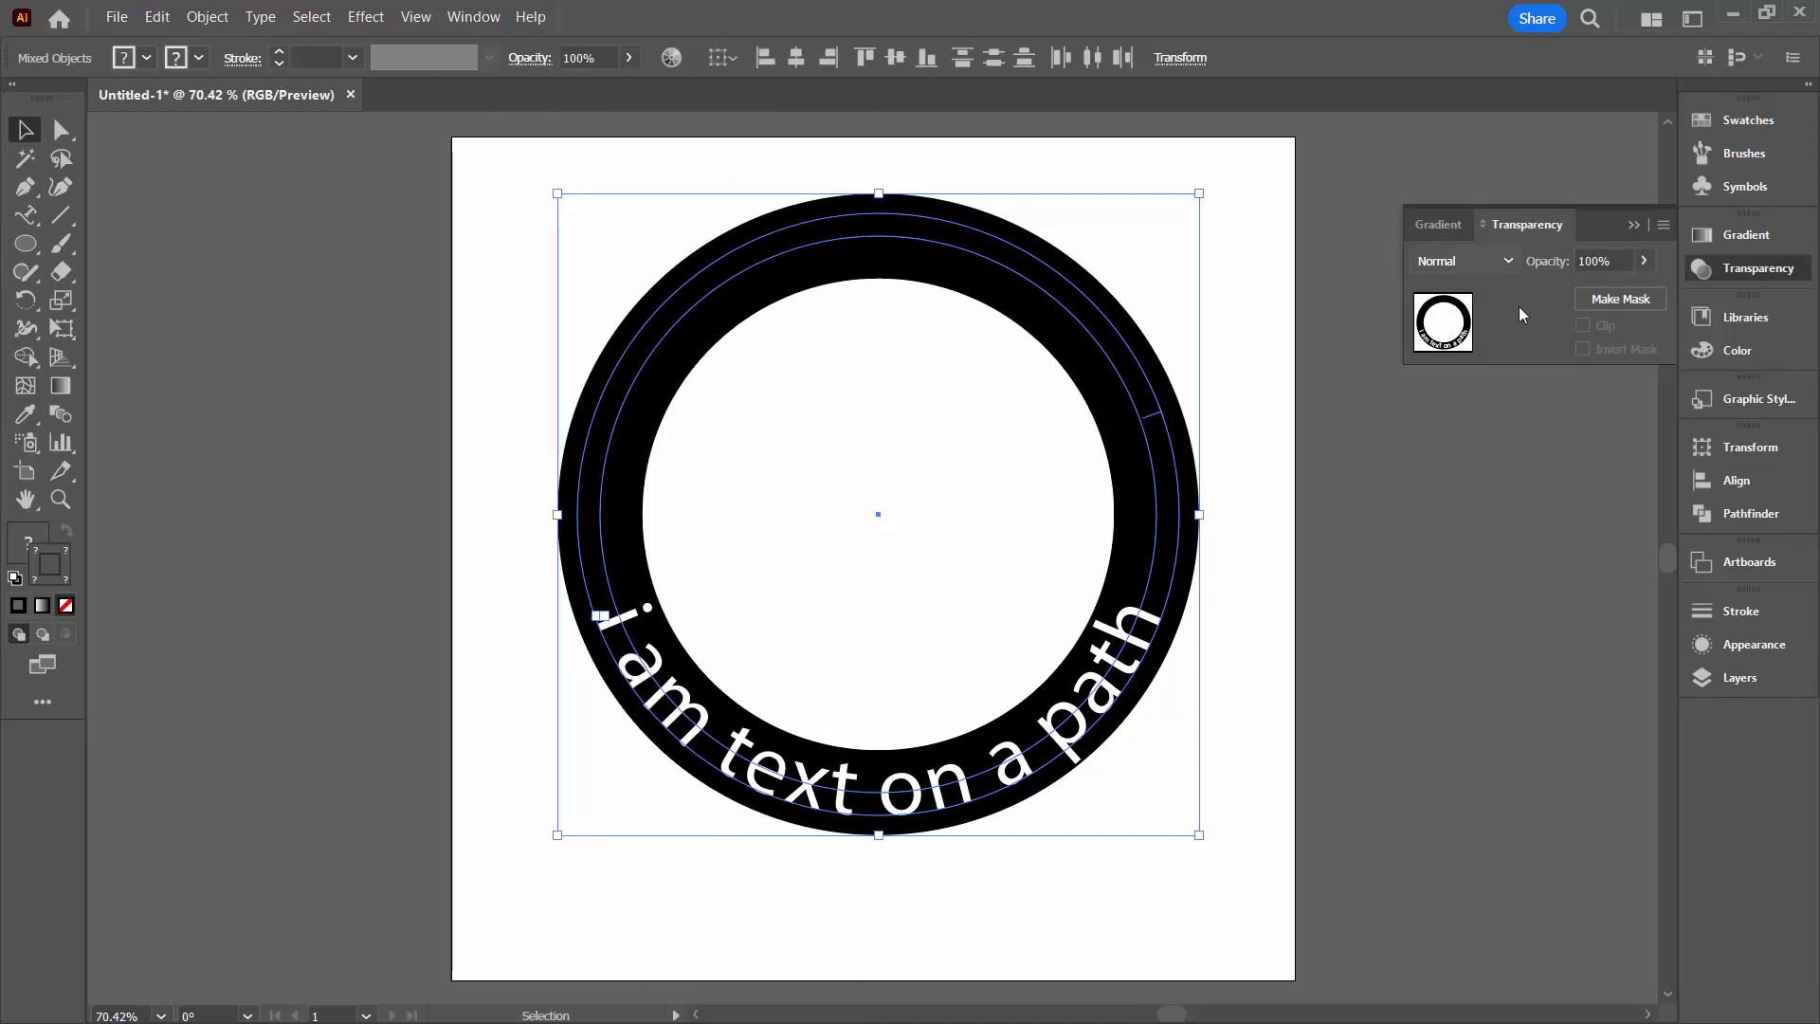
pyautogui.click(1621, 299)
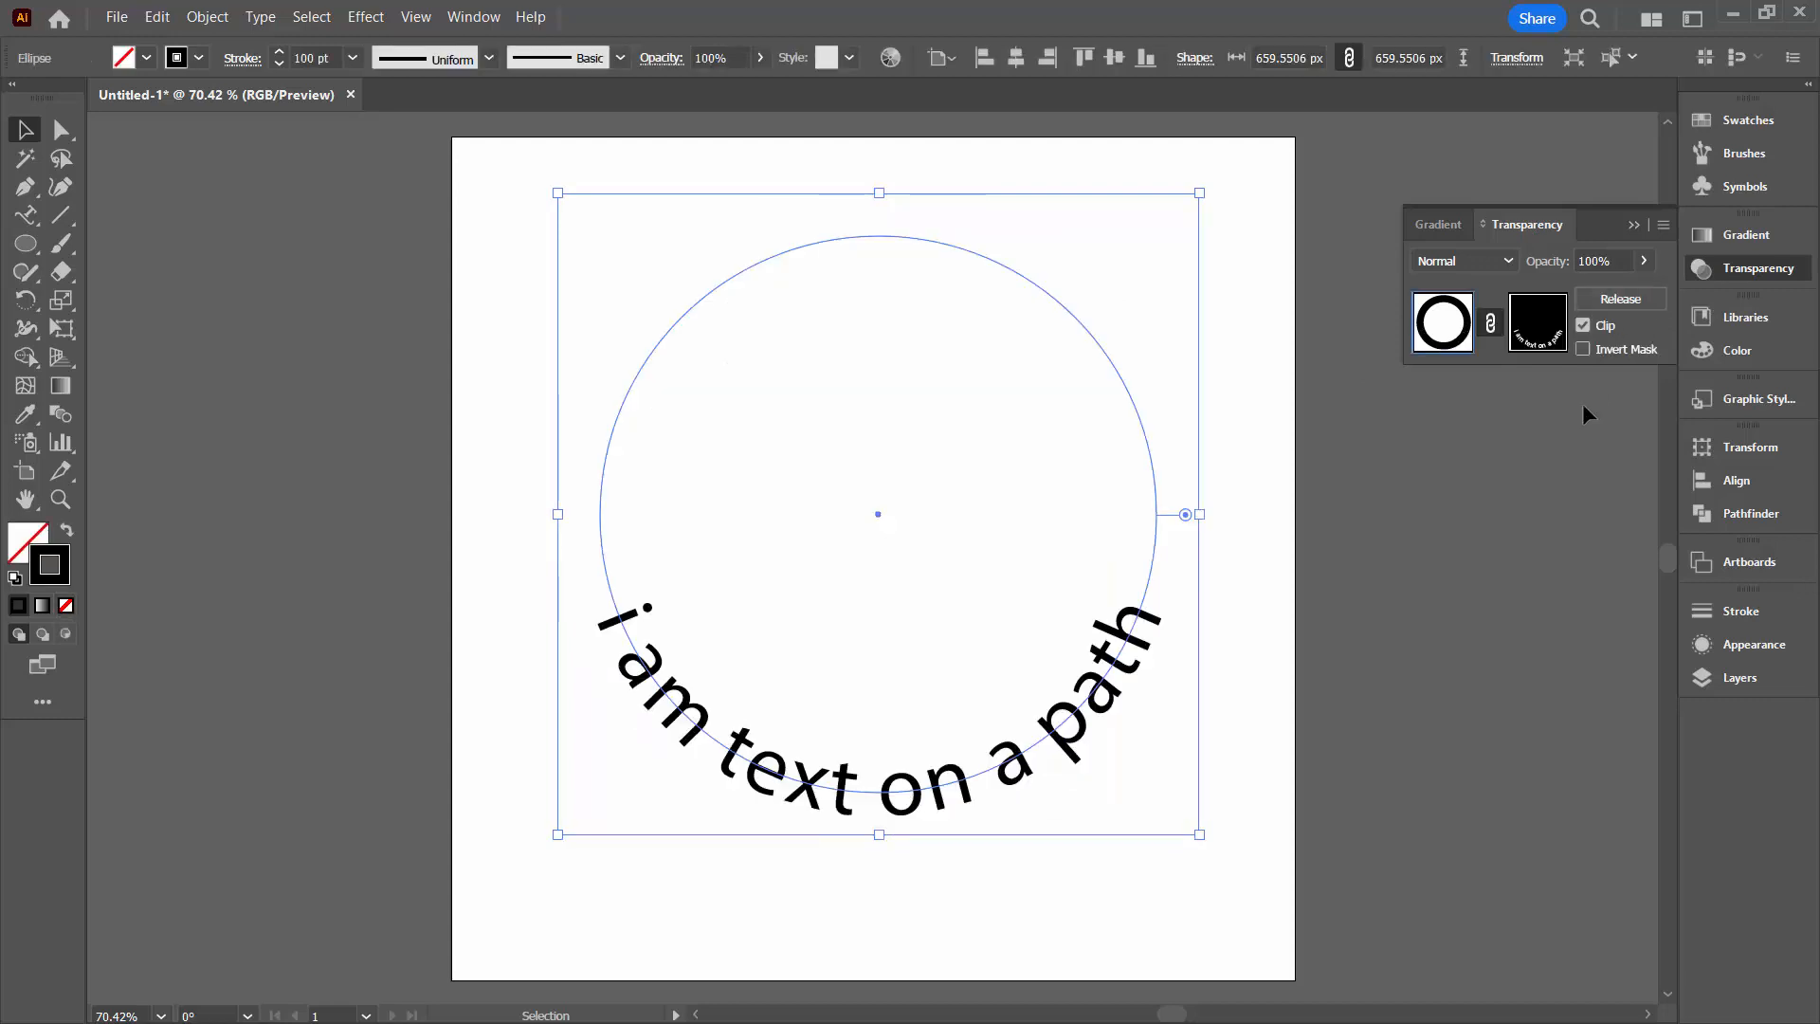
# Turn off clipping for the ring's opacity mask and invert the mask so the text is cut out of the ring
pyautogui.click(1582, 326)
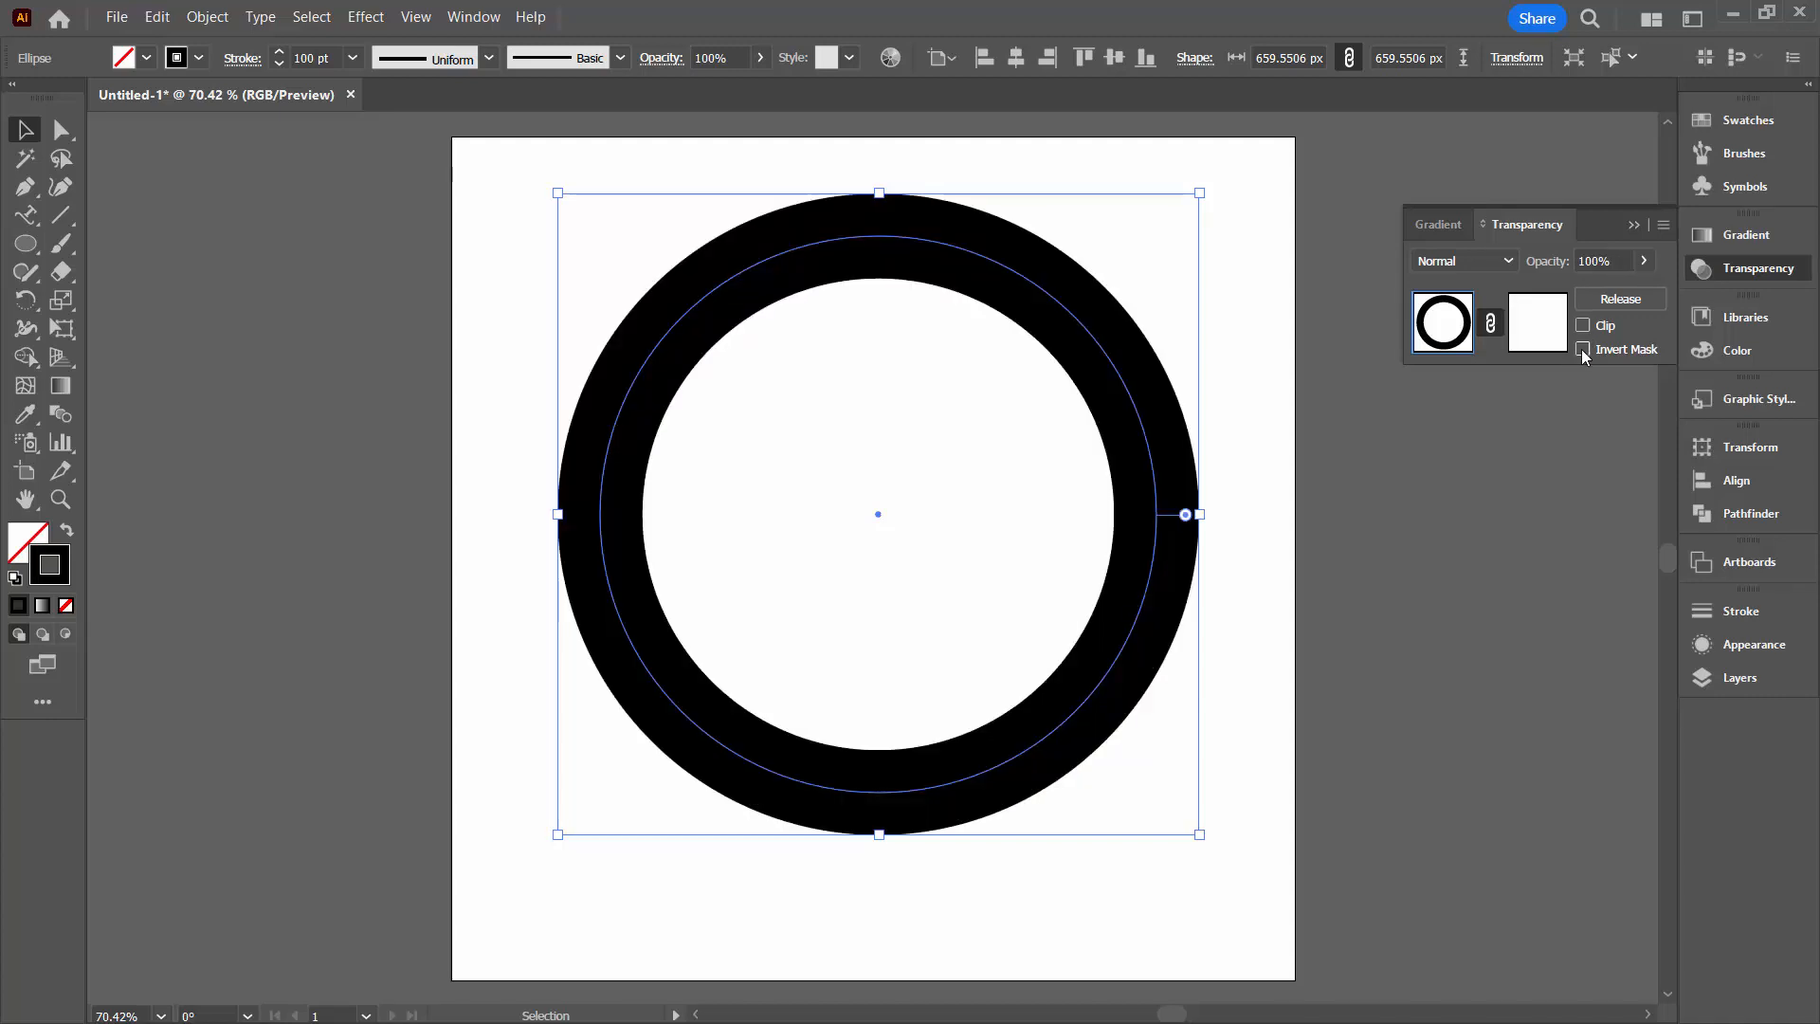
pyautogui.click(1582, 350)
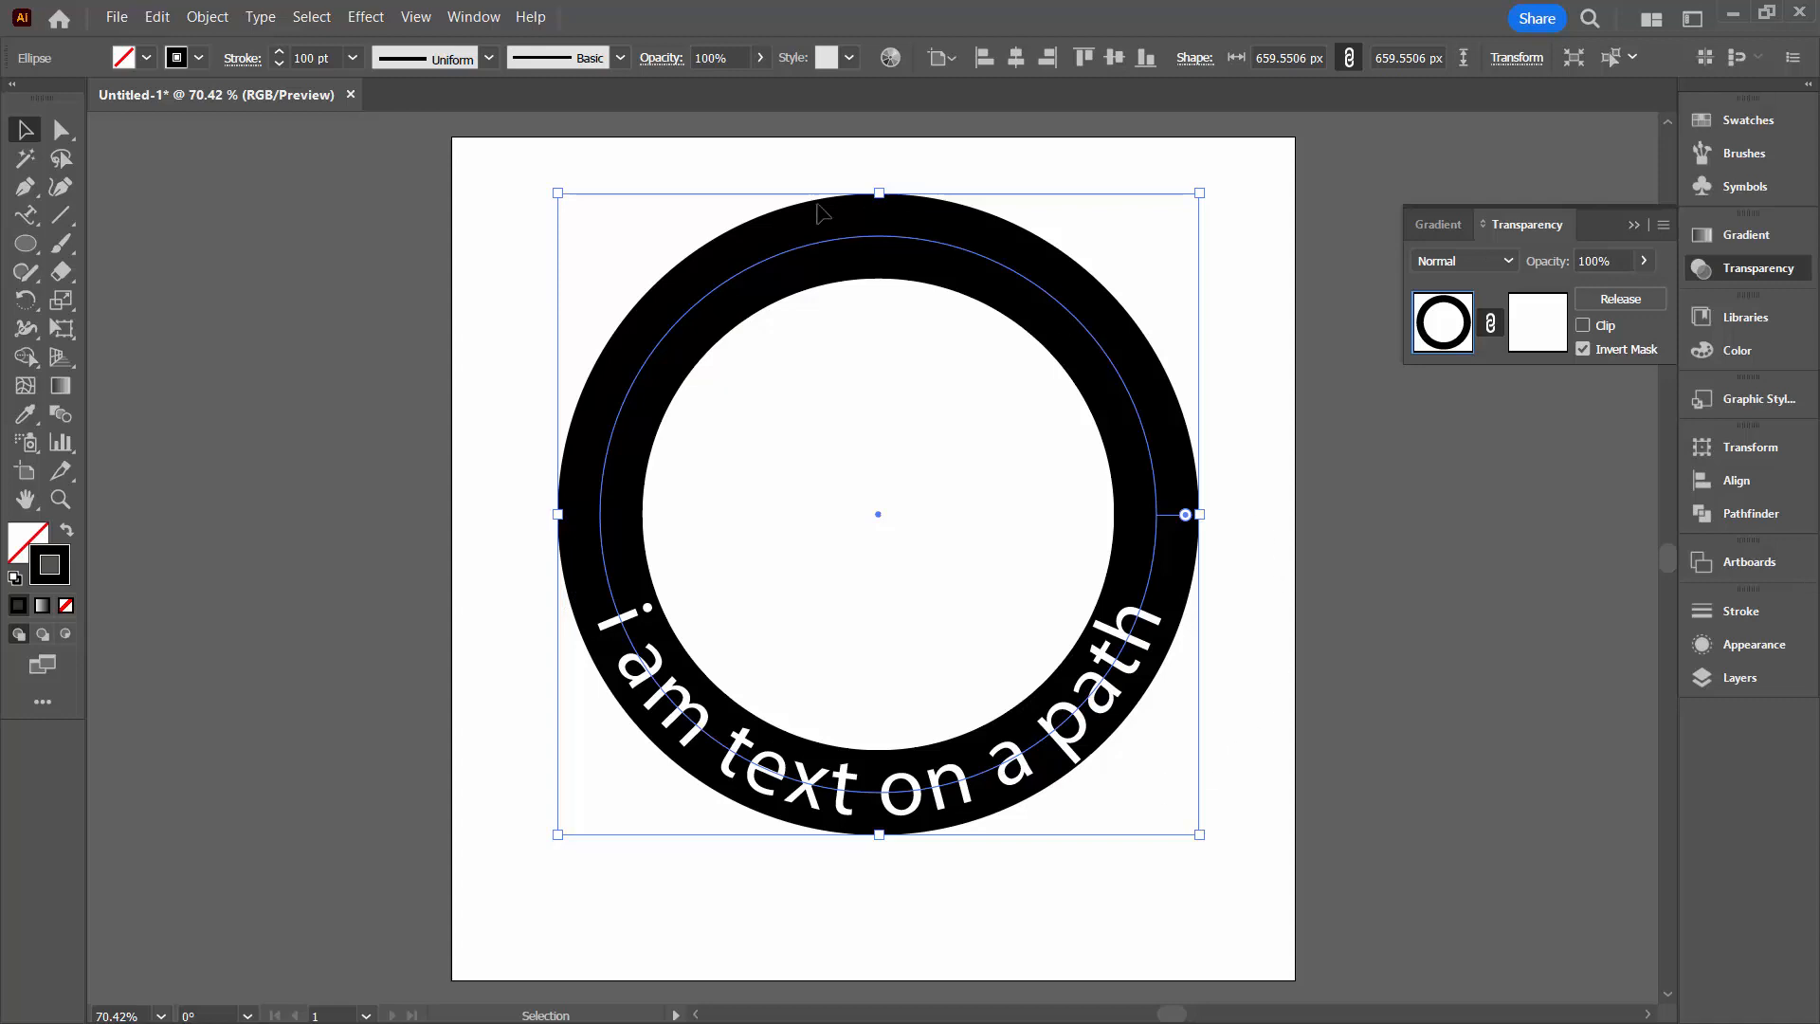
# Show the locked pink background rectangle behind the ring, toggling its visibility to check the text cutout
pyautogui.click(1716, 684)
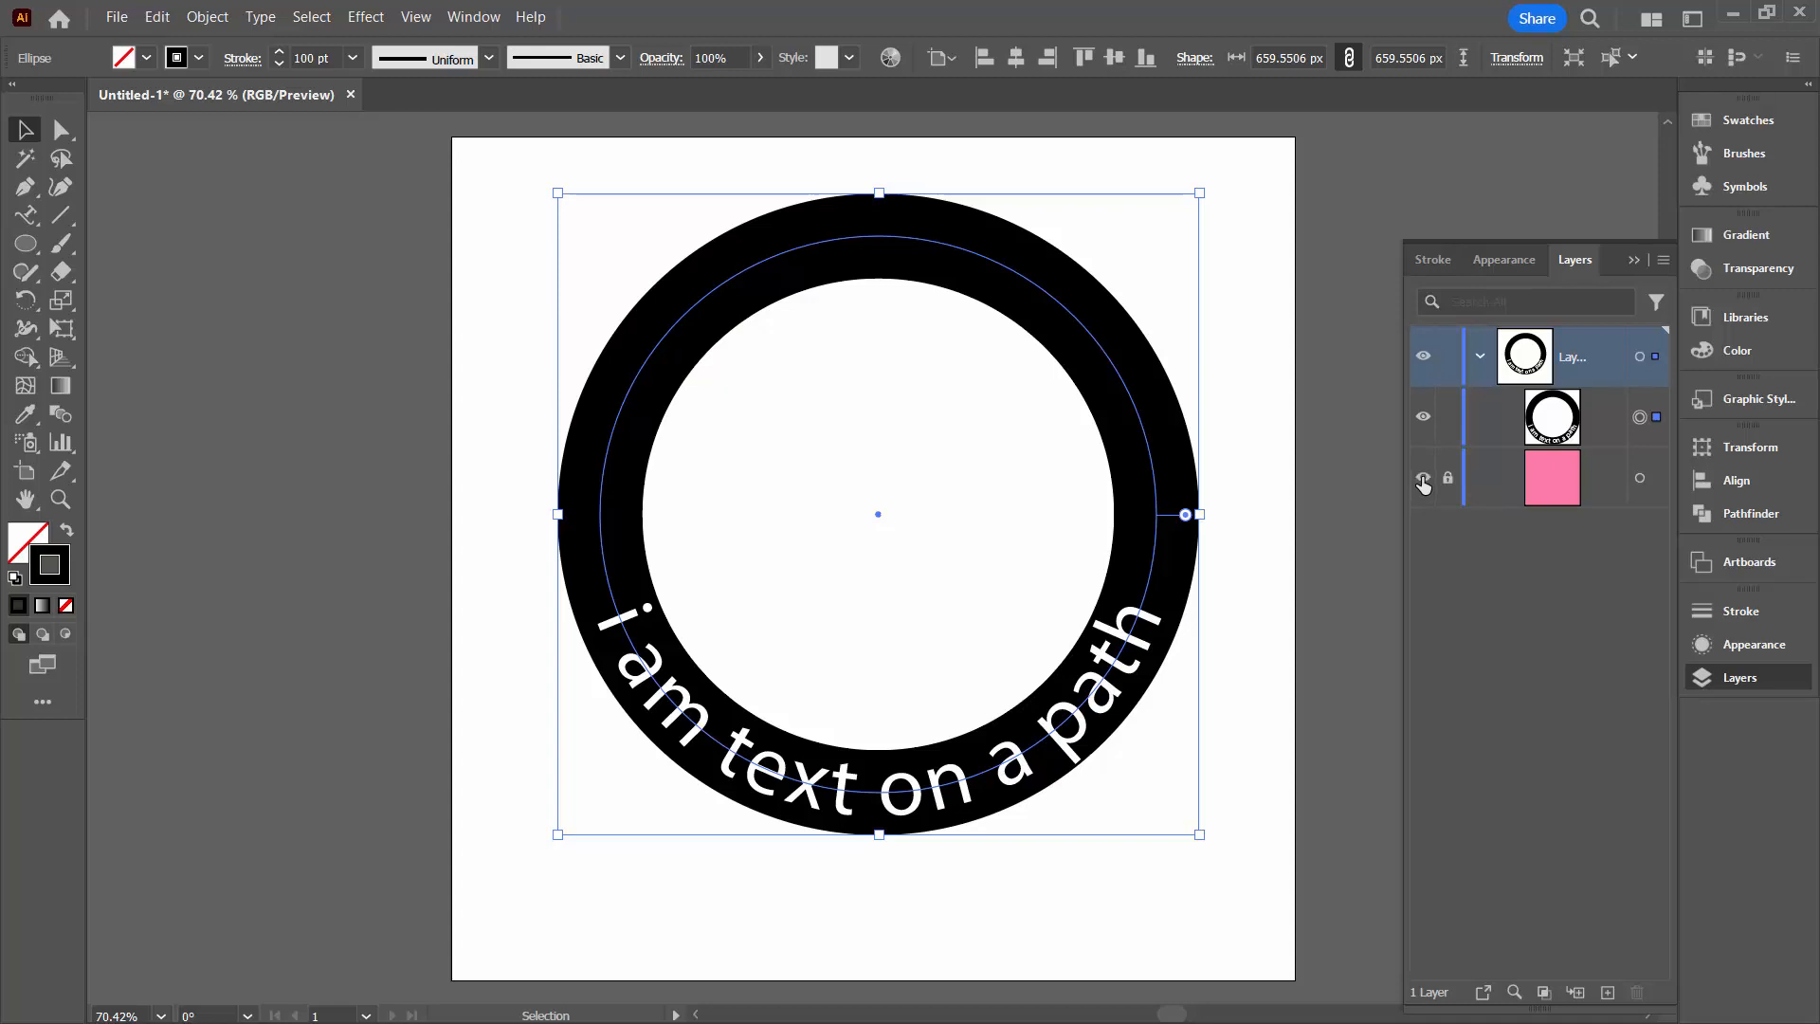
pyautogui.click(1423, 481)
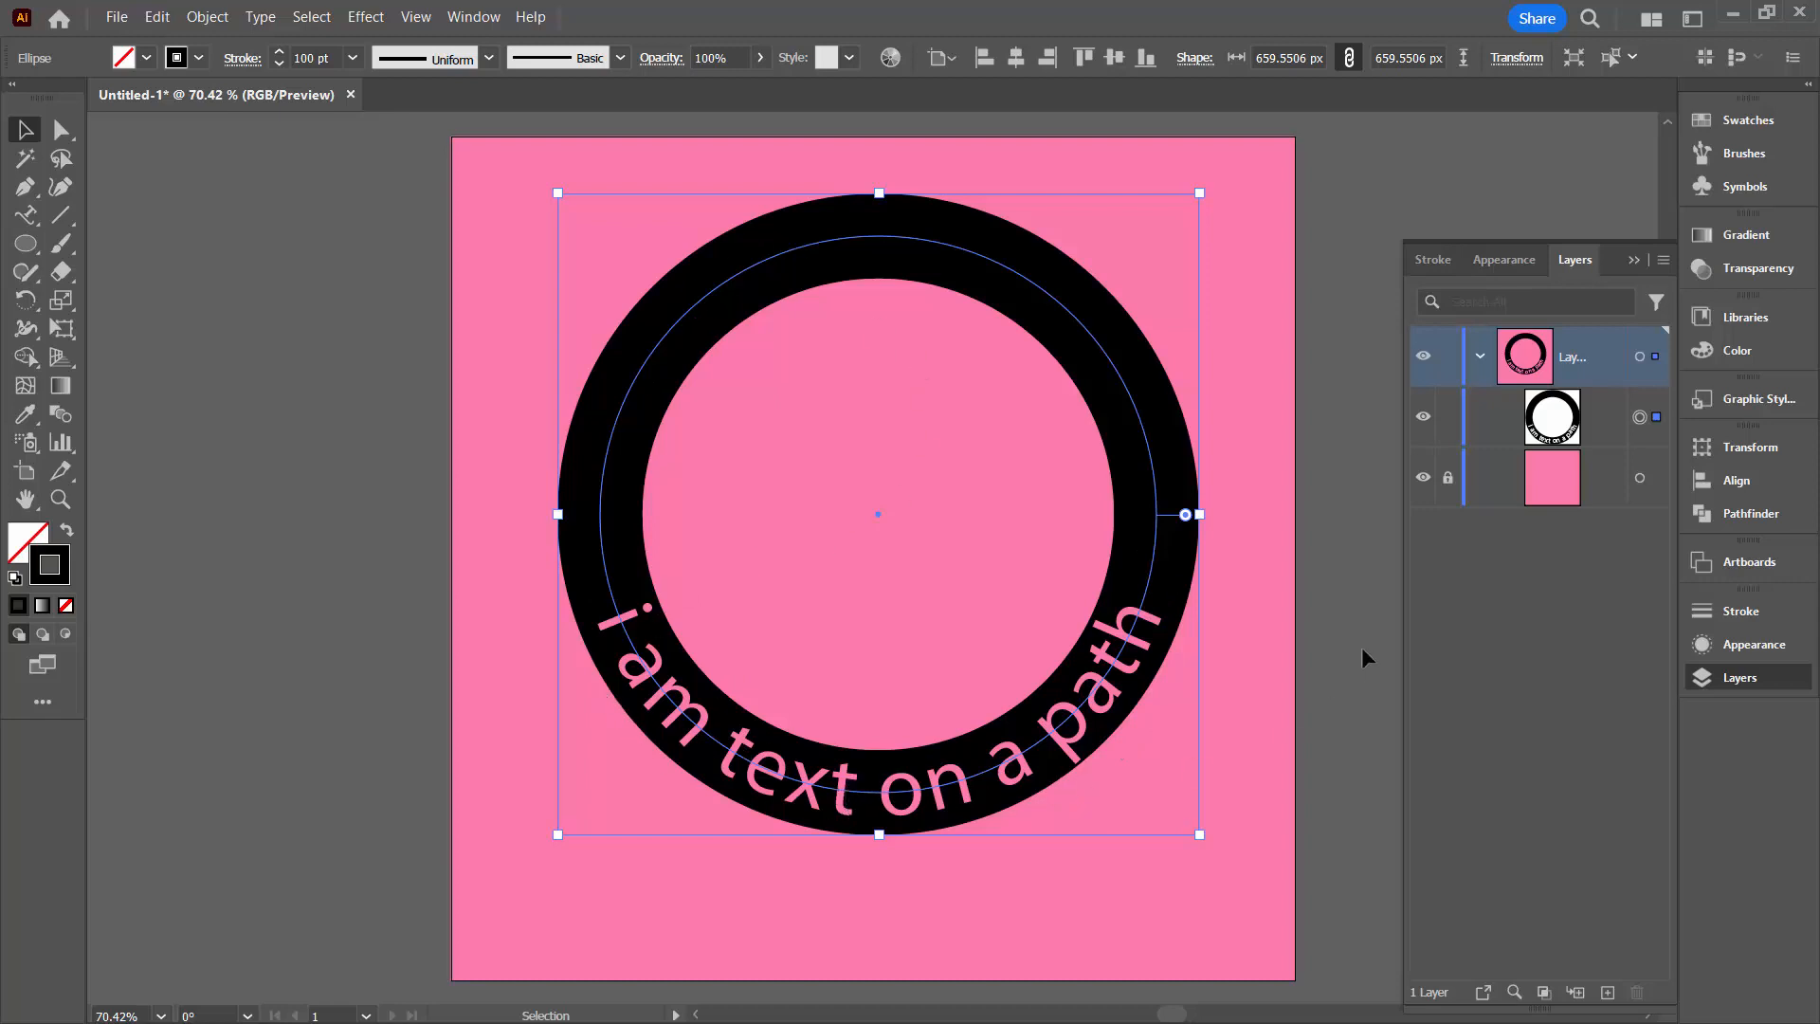
pyautogui.click(1424, 479)
pyautogui.click(1424, 479)
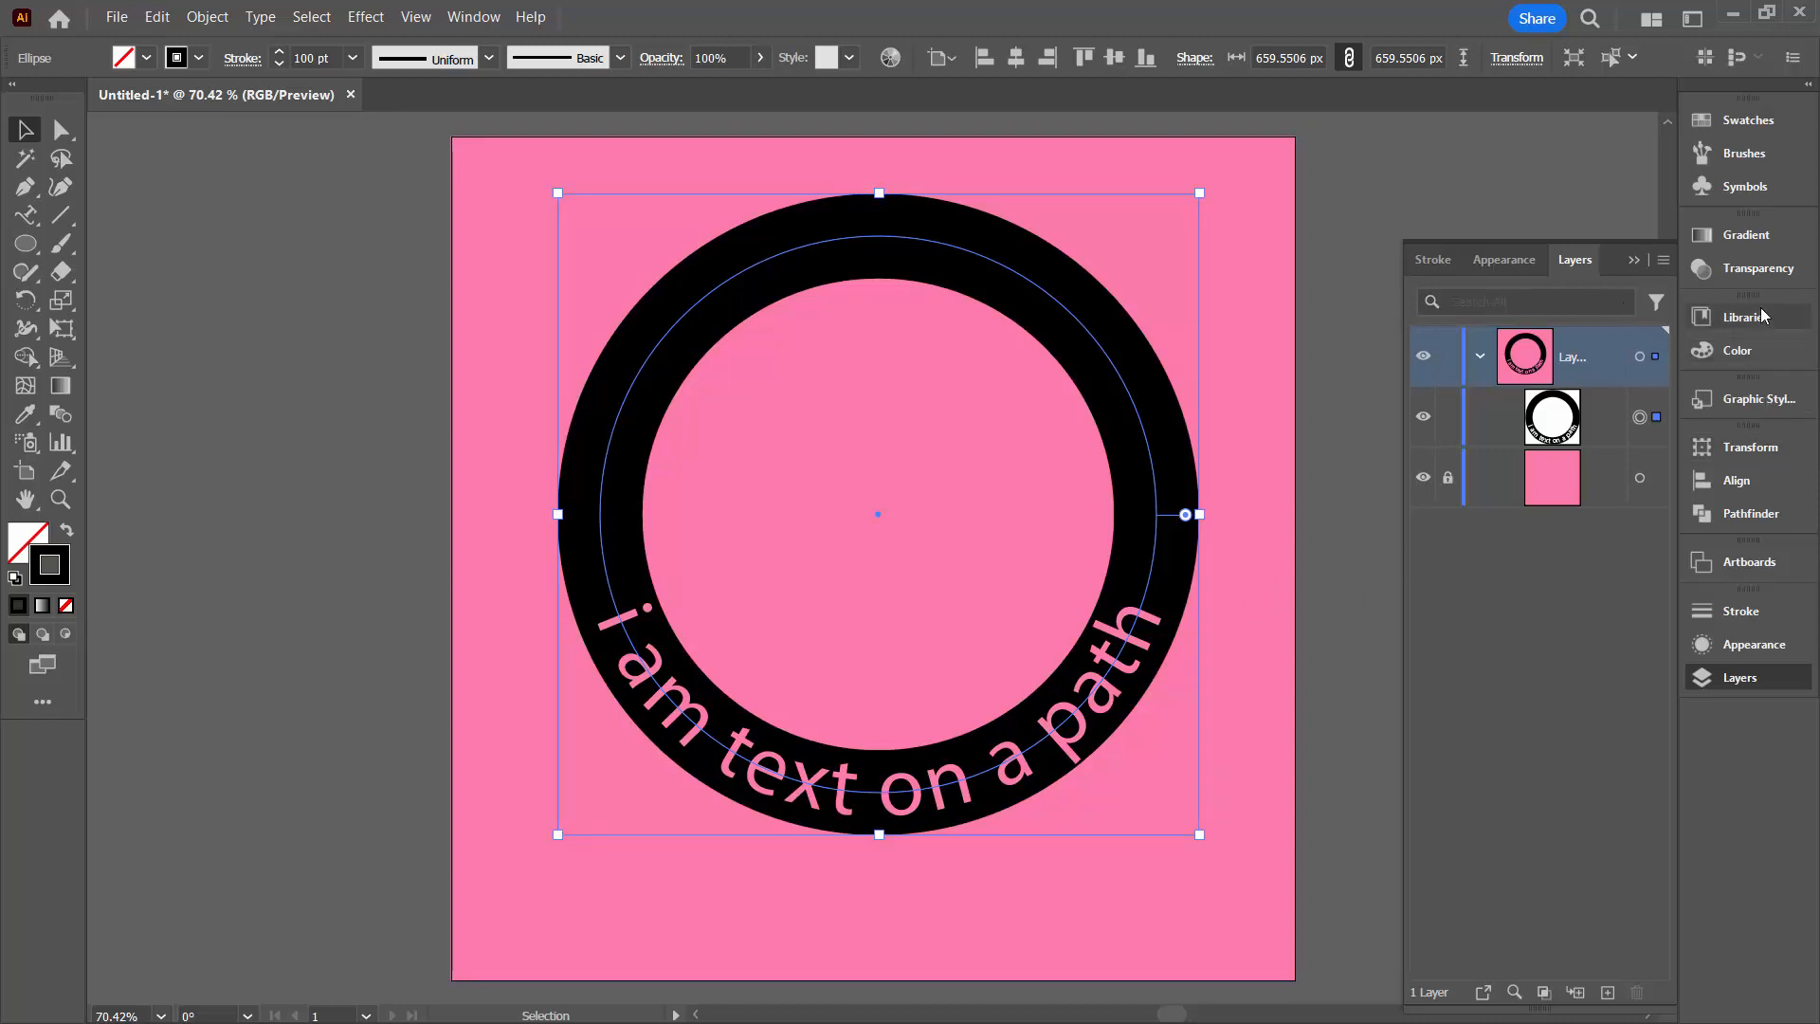
# Enter the ring's opacity mask to inspect the path text inside it, and return to the normal artwork
pyautogui.click(1753, 268)
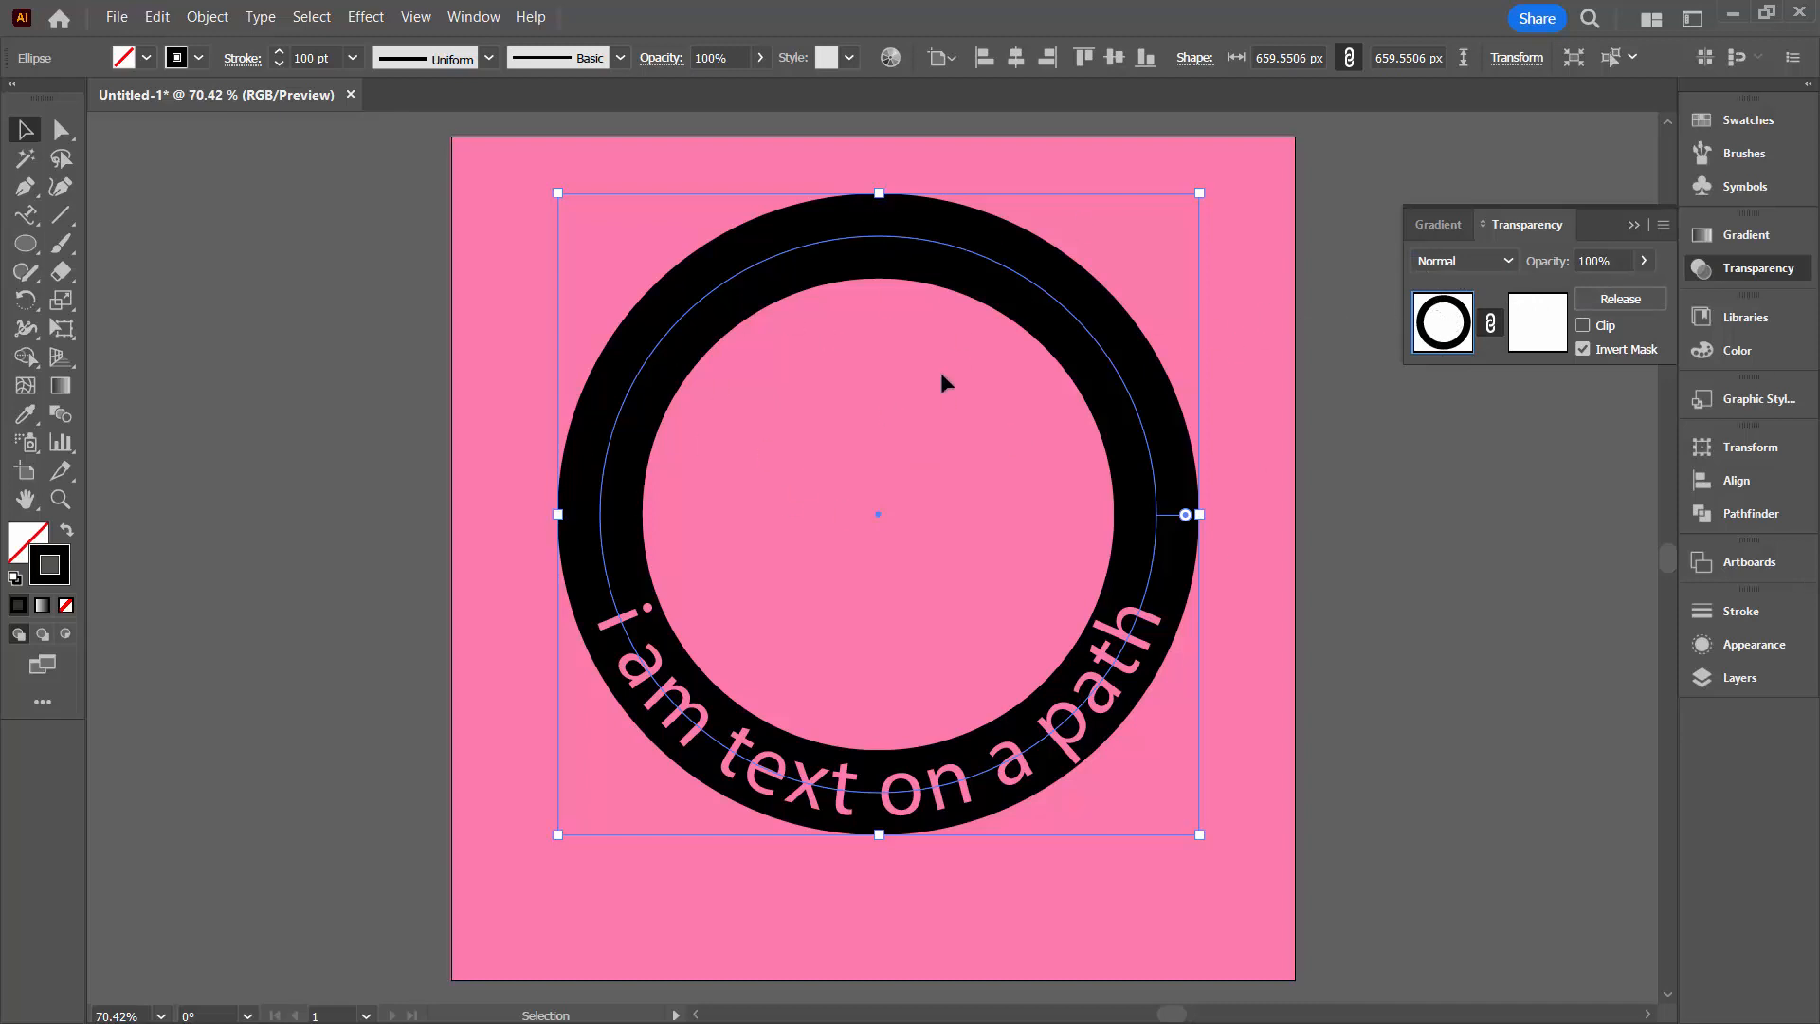
pyautogui.click(1525, 336)
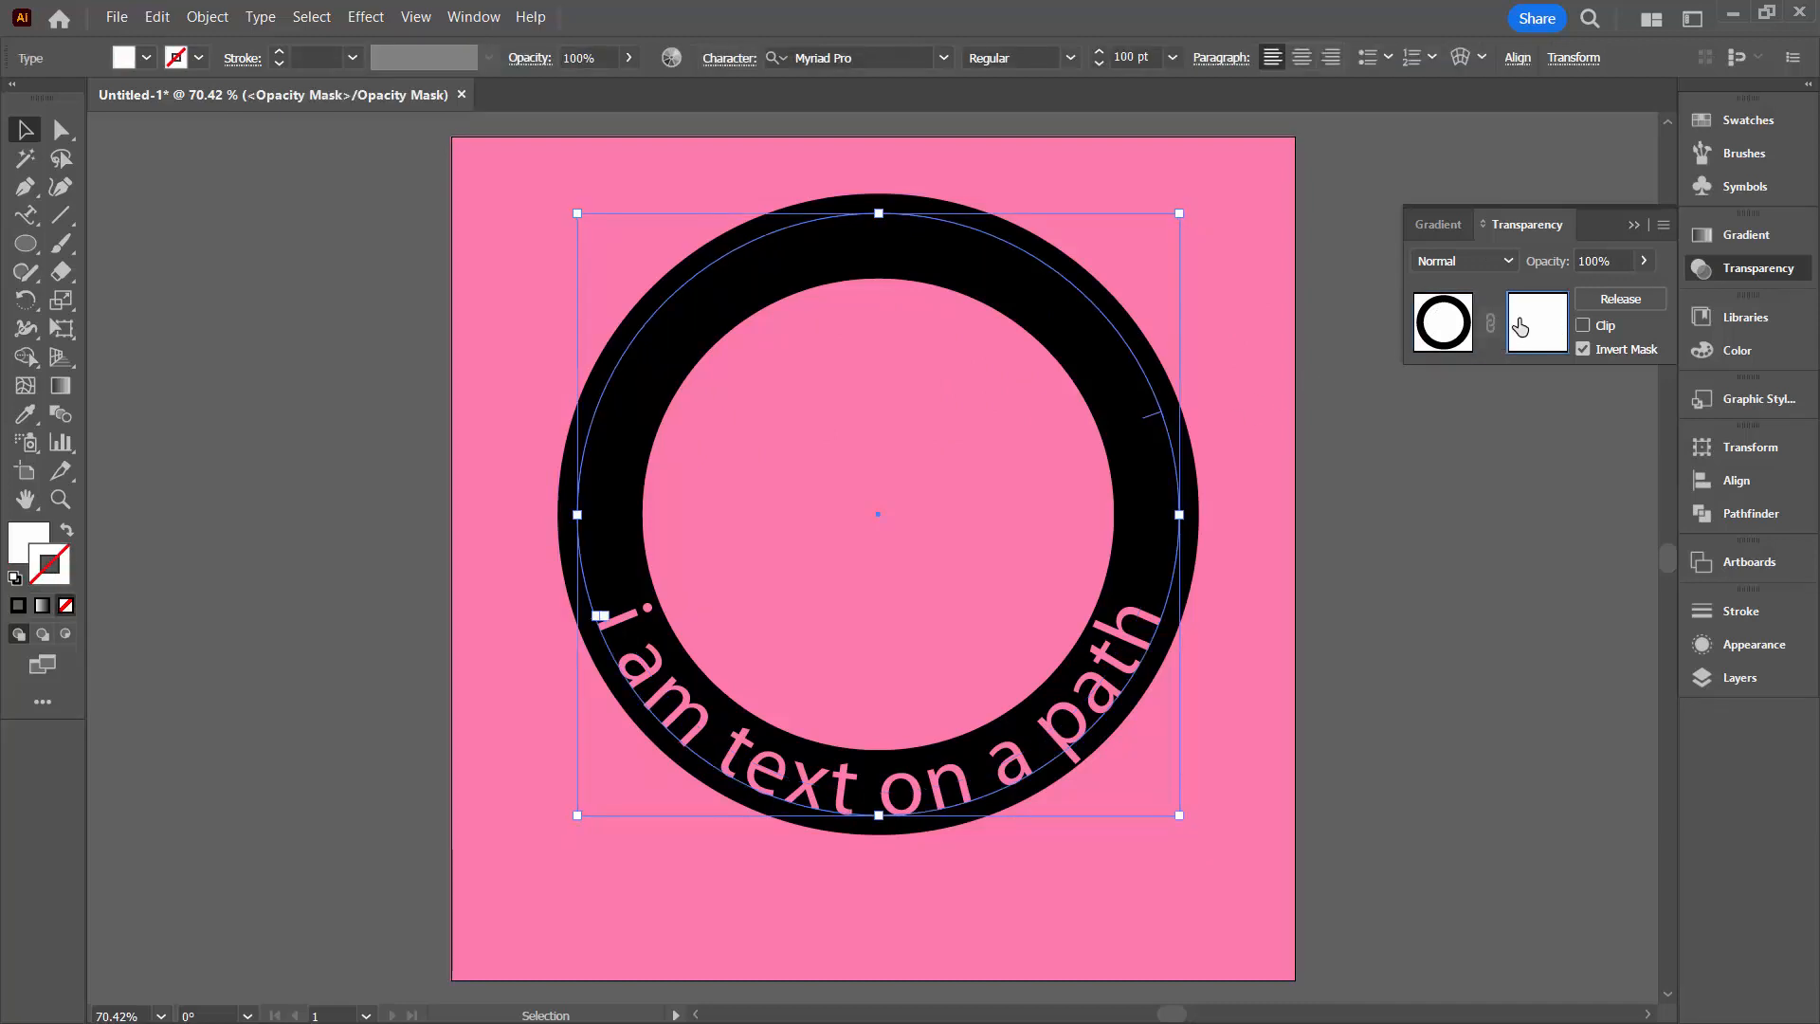
pyautogui.click(1433, 332)
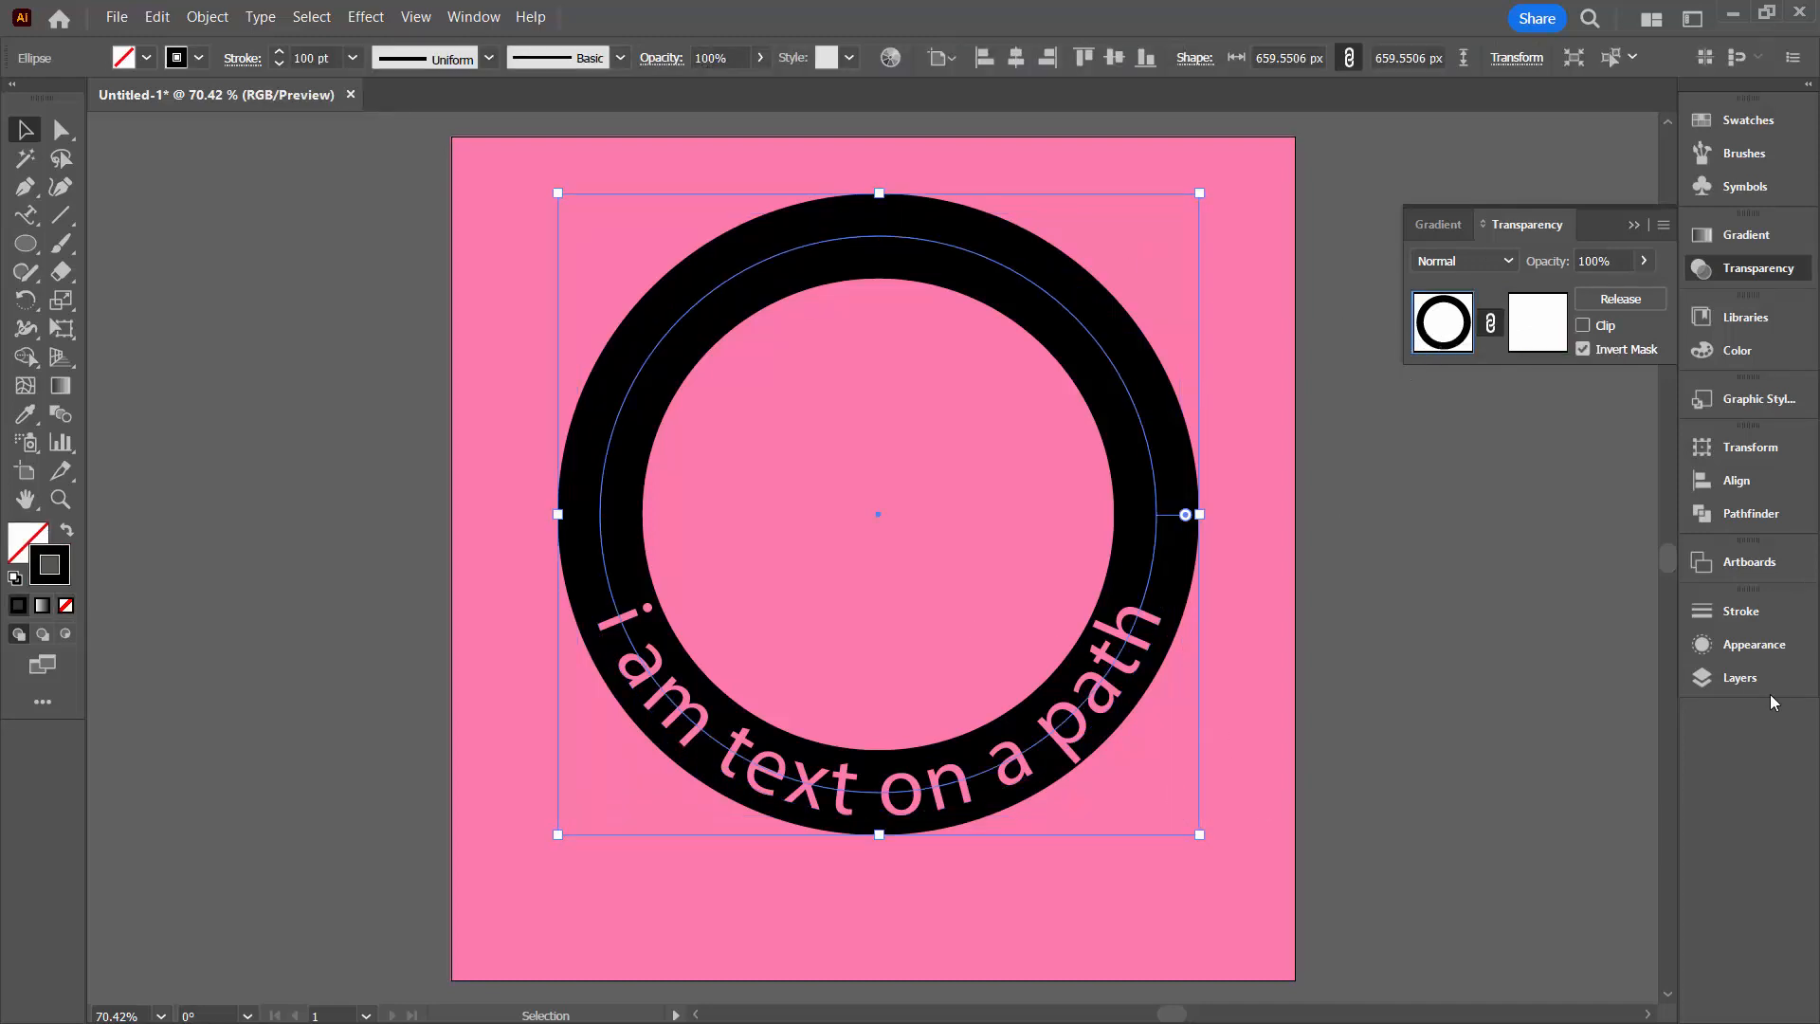
# Widen the layer list to examine the full object names in Layer 1, close it and deselect the ring
pyautogui.click(1740, 677)
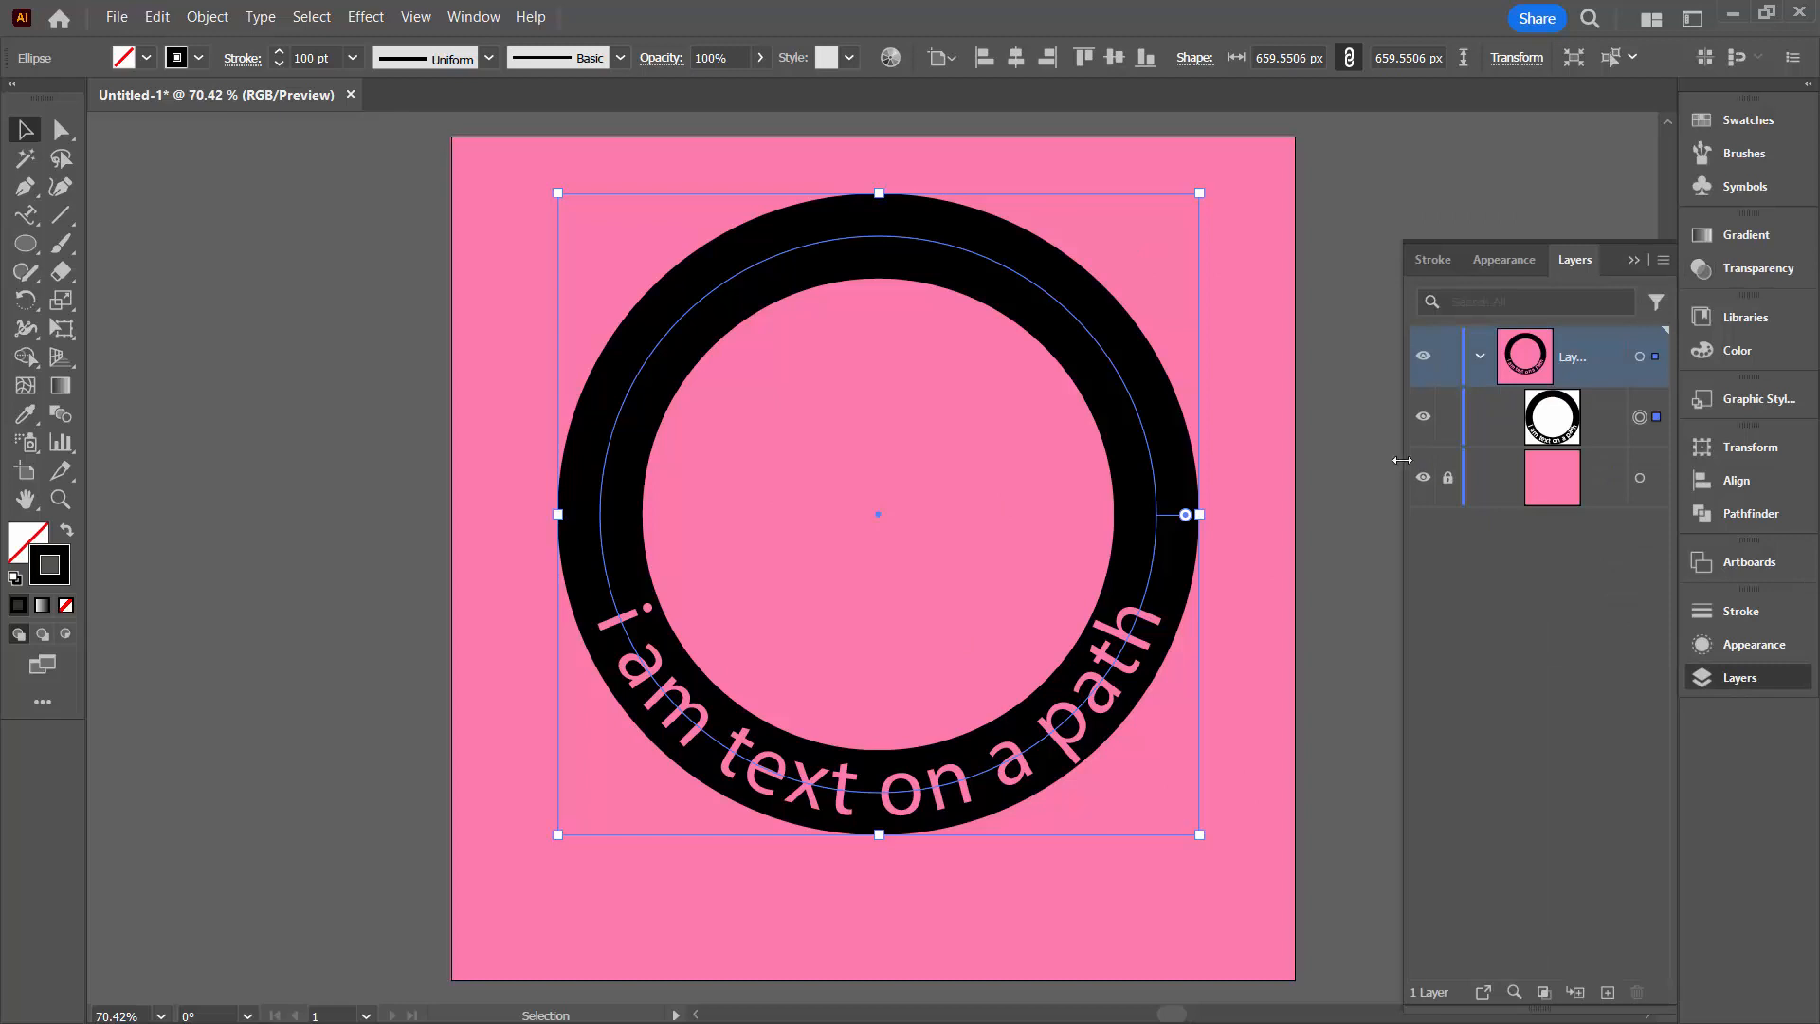
pyautogui.moveTo(1403, 461); pyautogui.dragTo(1273, 463)
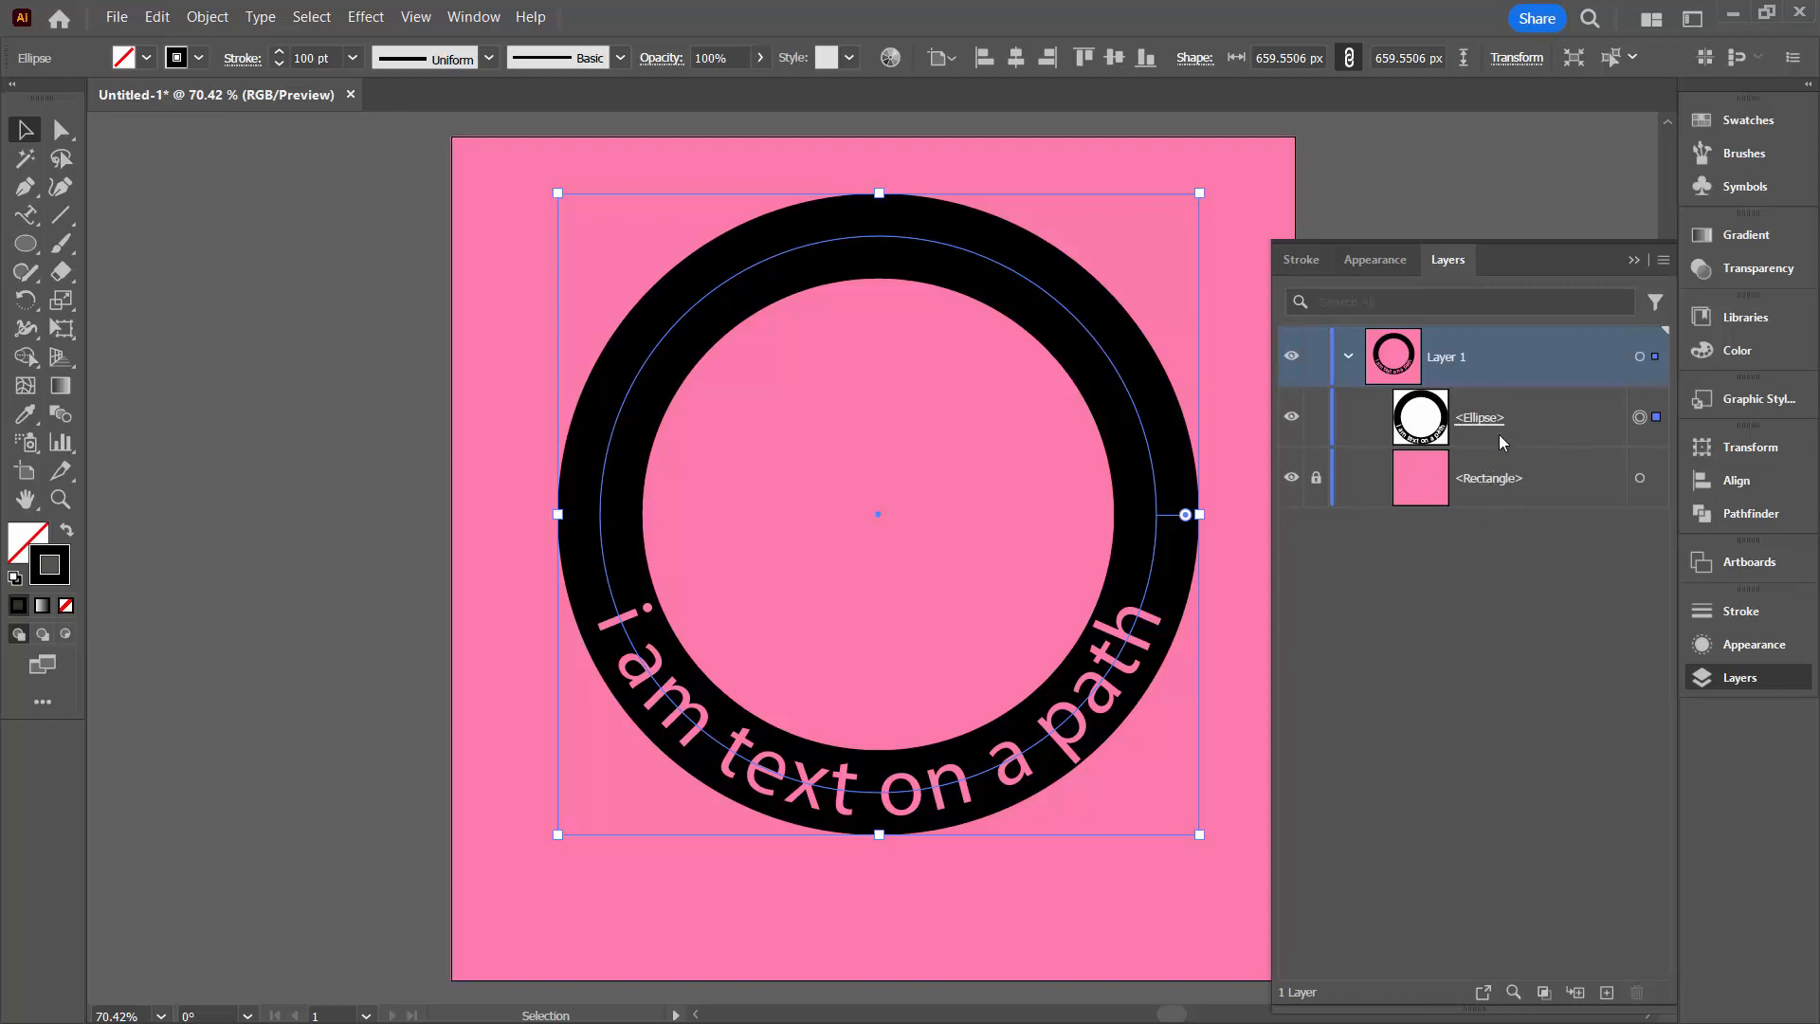
pyautogui.click(1631, 258)
pyautogui.click(1486, 371)
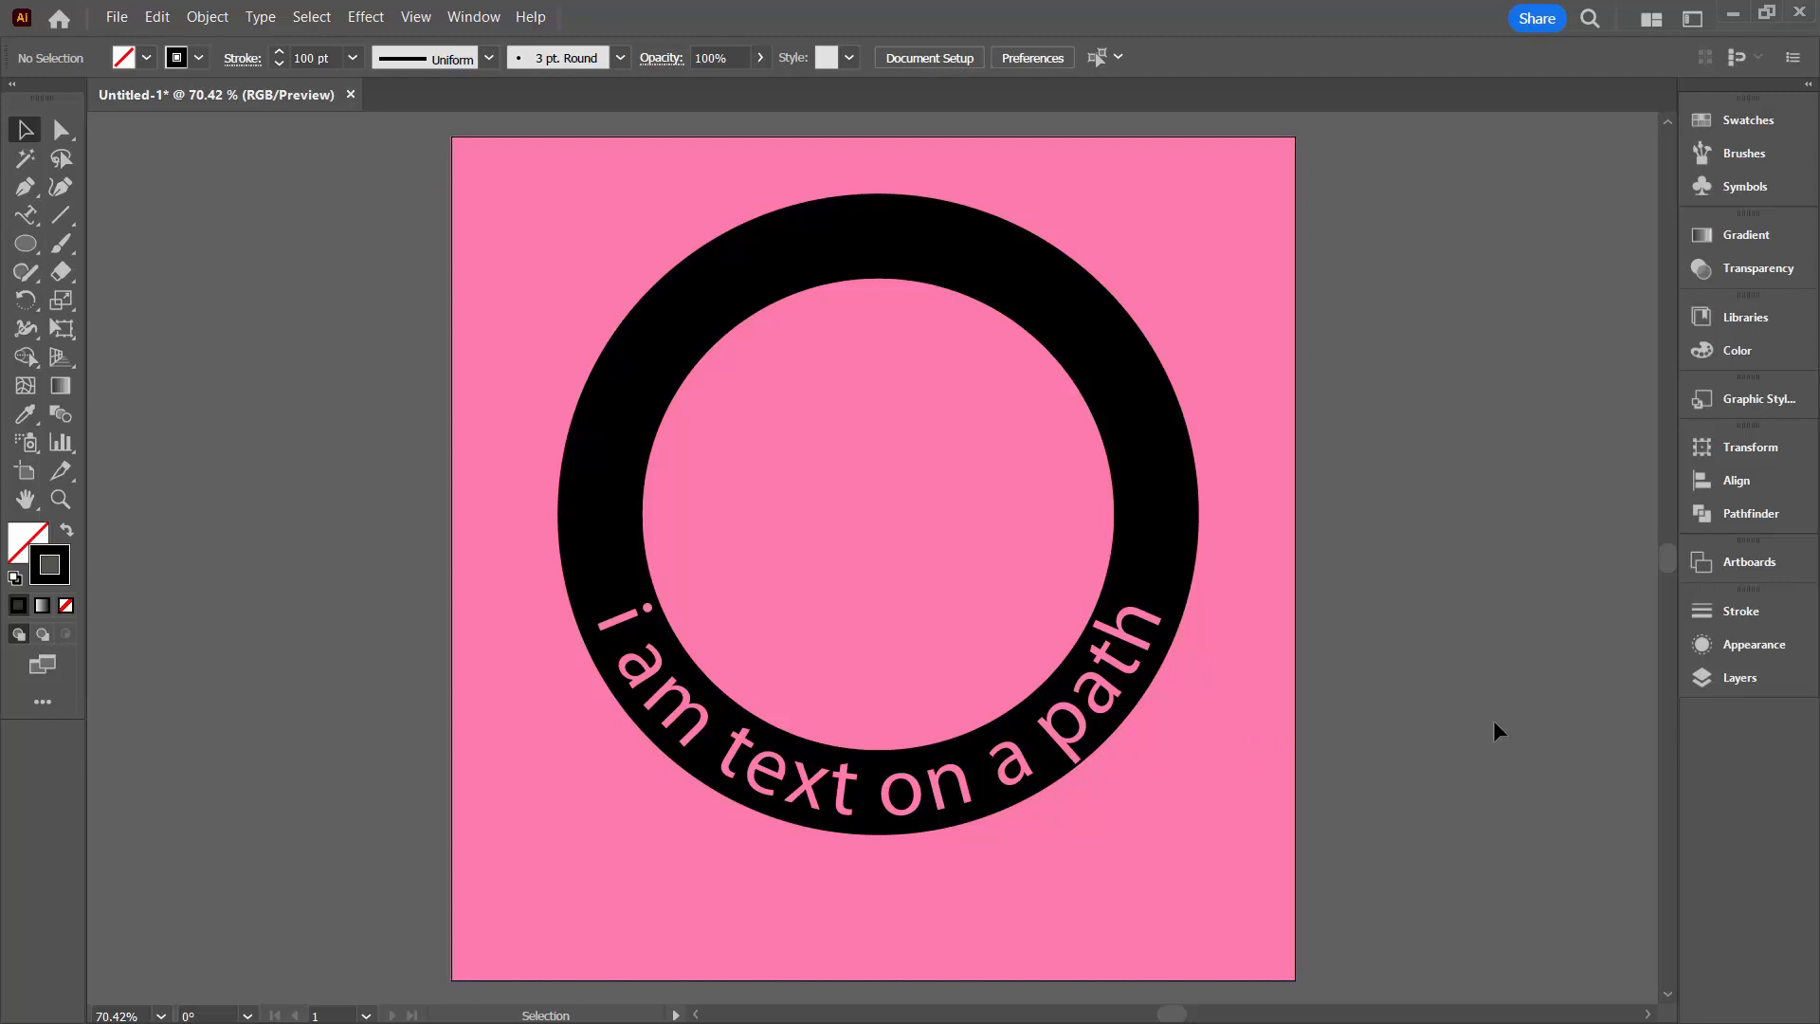
# Open the ring's opacity mask for editing and delete the word "text" and its extra space, making the path text "i am on a path"
pyautogui.click(1738, 271)
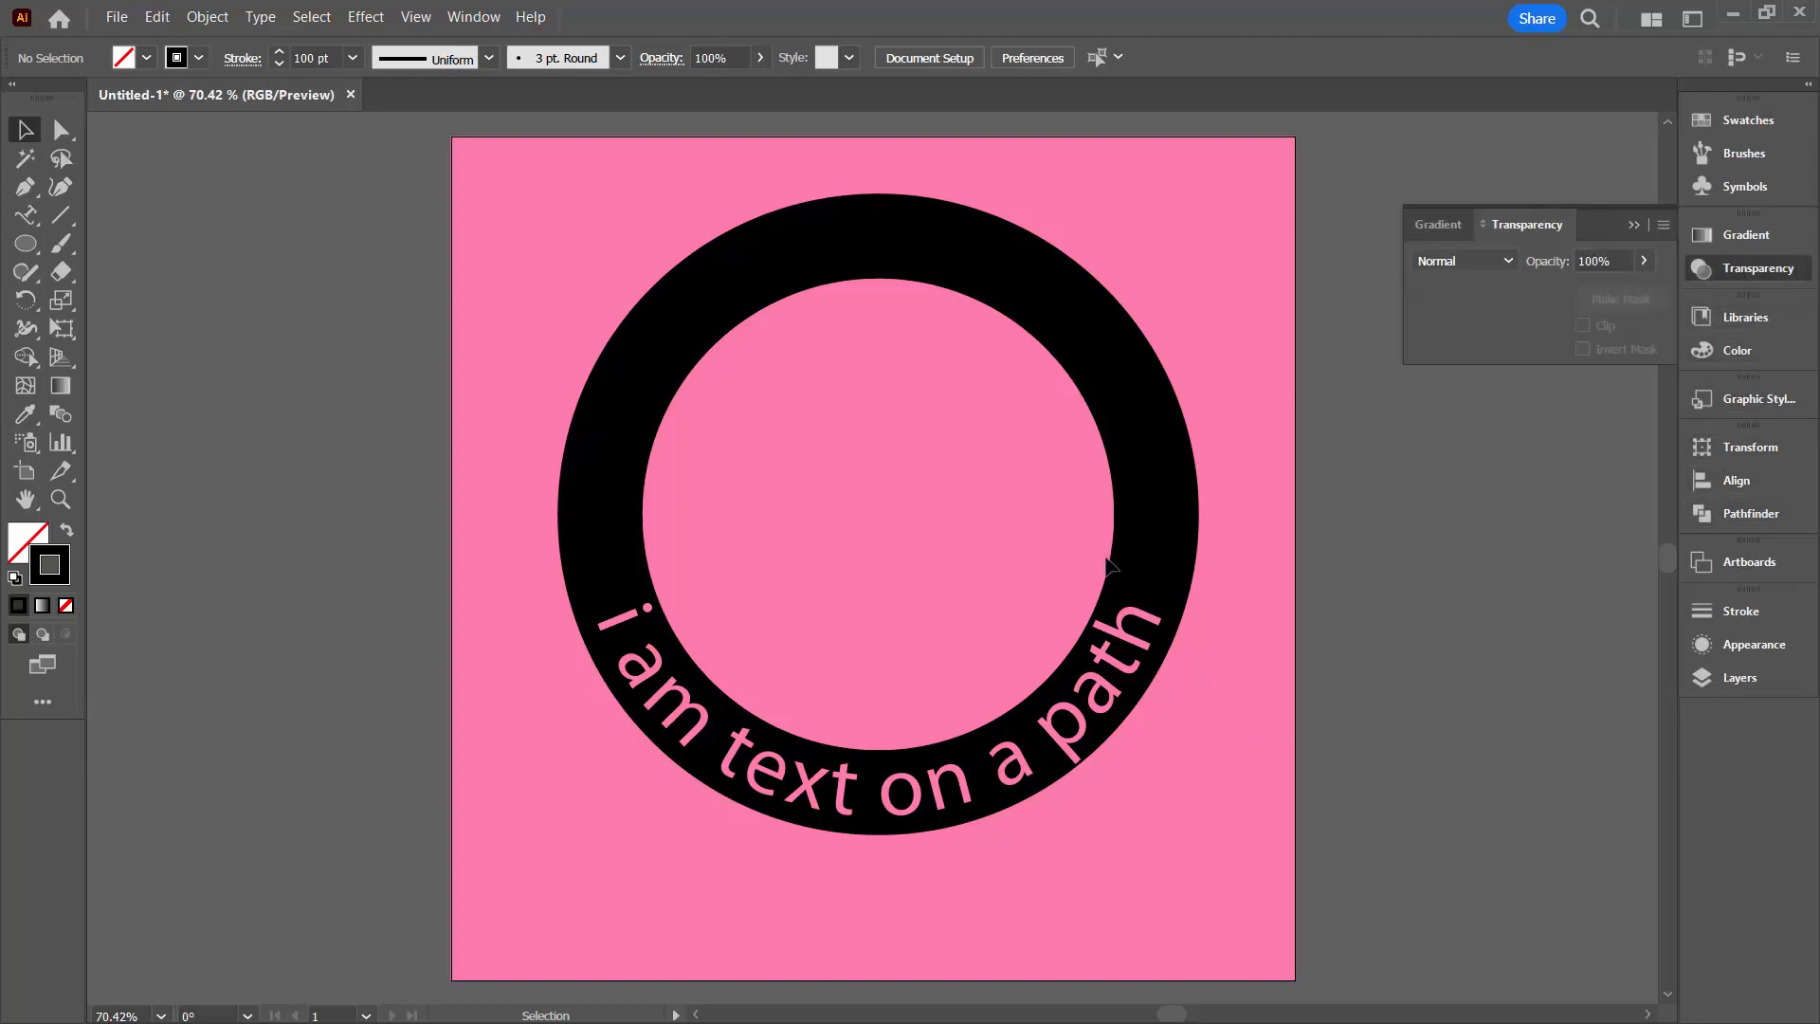
pyautogui.click(1097, 720)
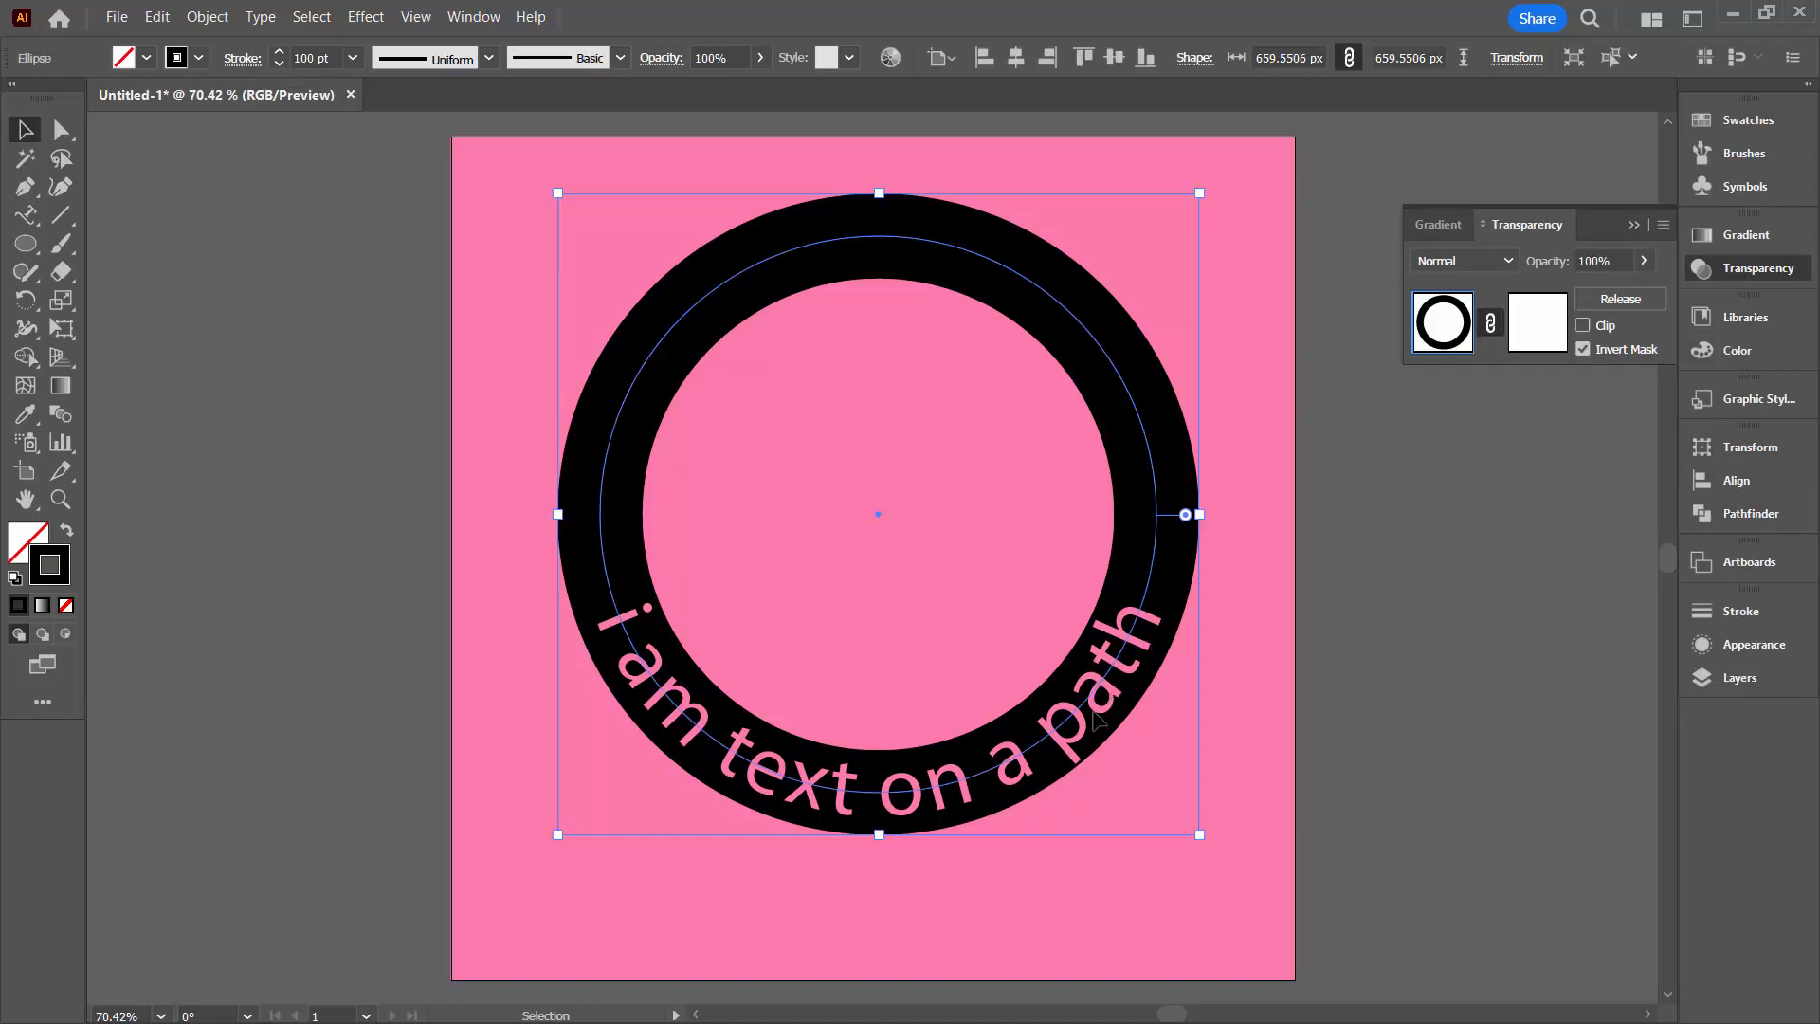
pyautogui.click(1547, 336)
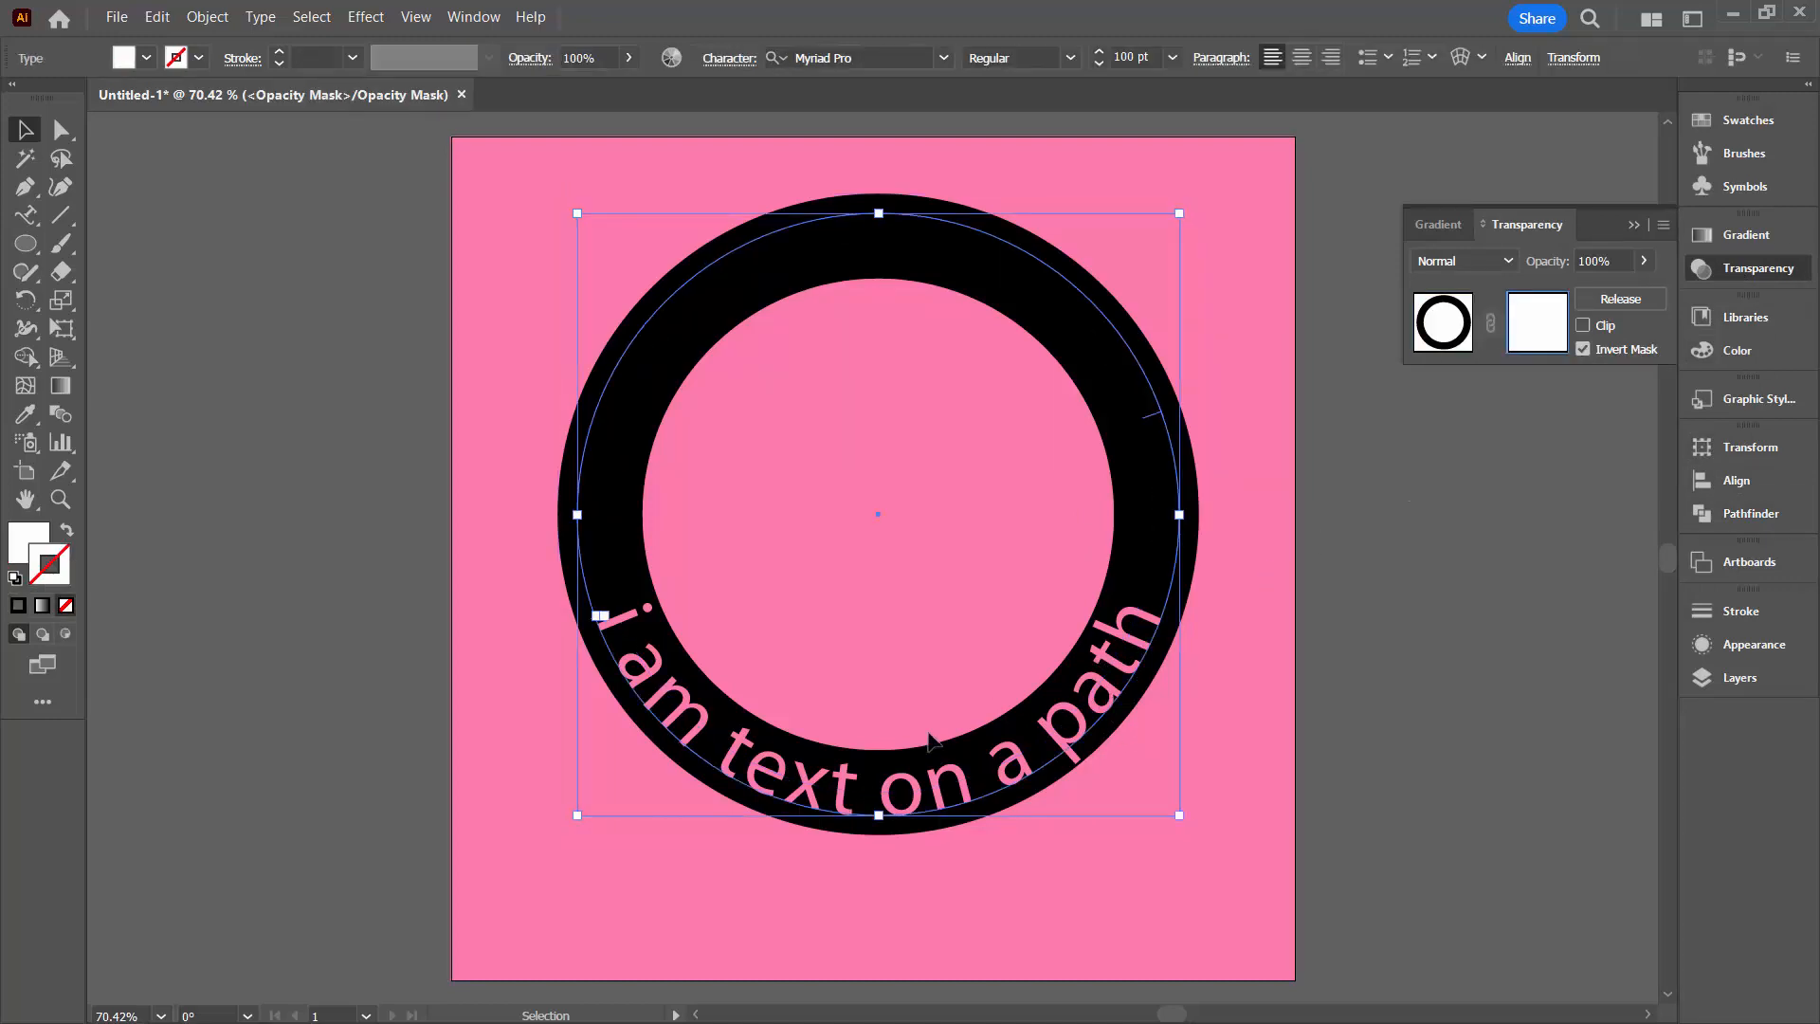
pyautogui.click(27, 217)
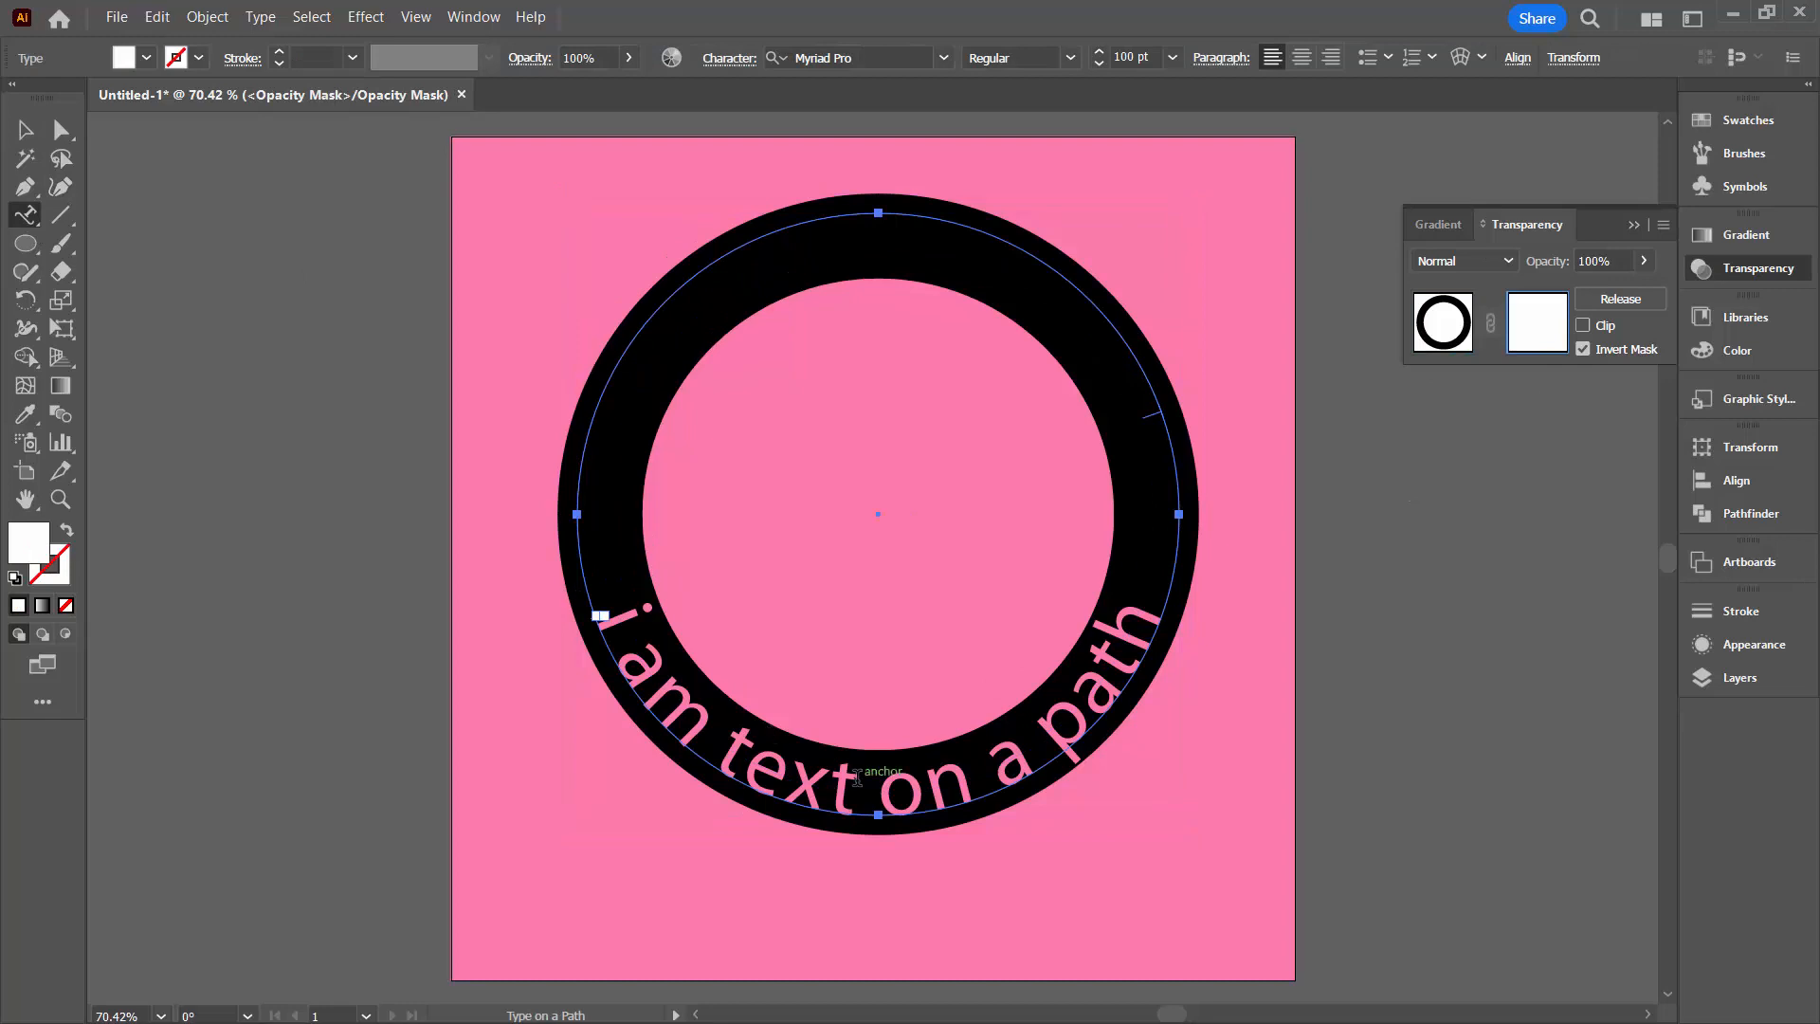
pyautogui.moveTo(857, 778); pyautogui.dragTo(707, 739)
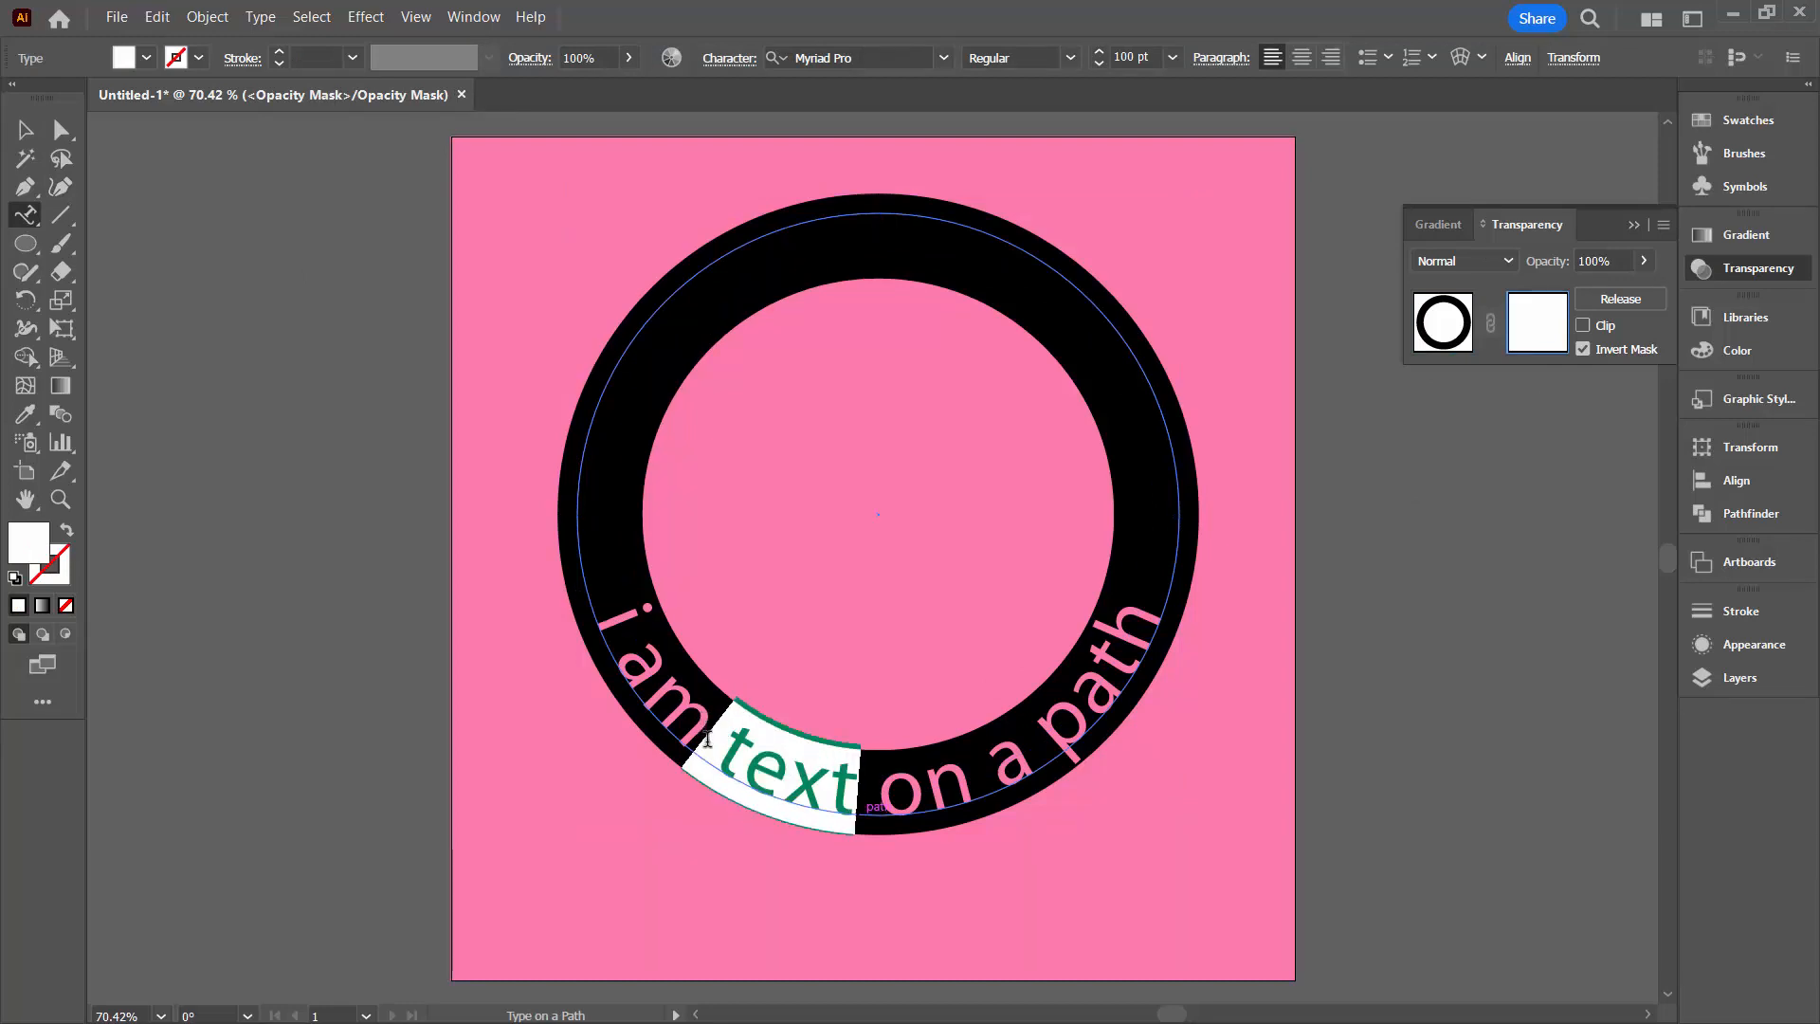
pyautogui.press('BackSpace')
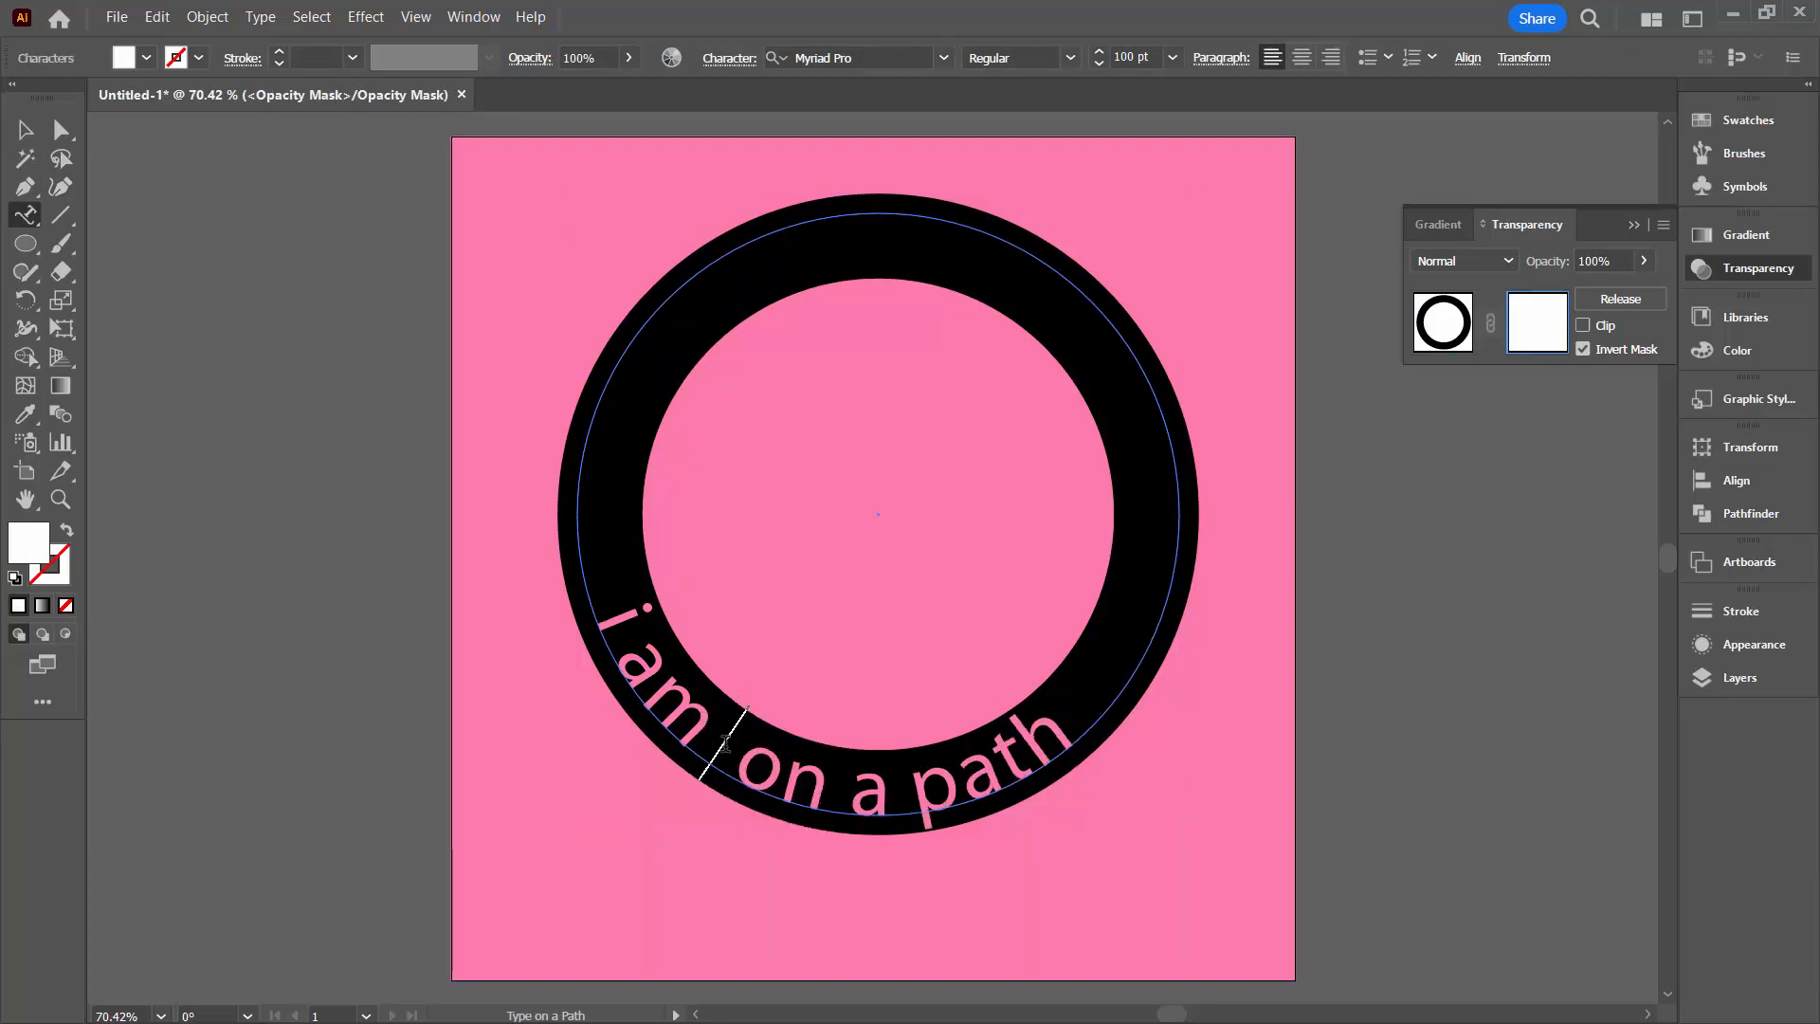
pyautogui.press('BackSpace')
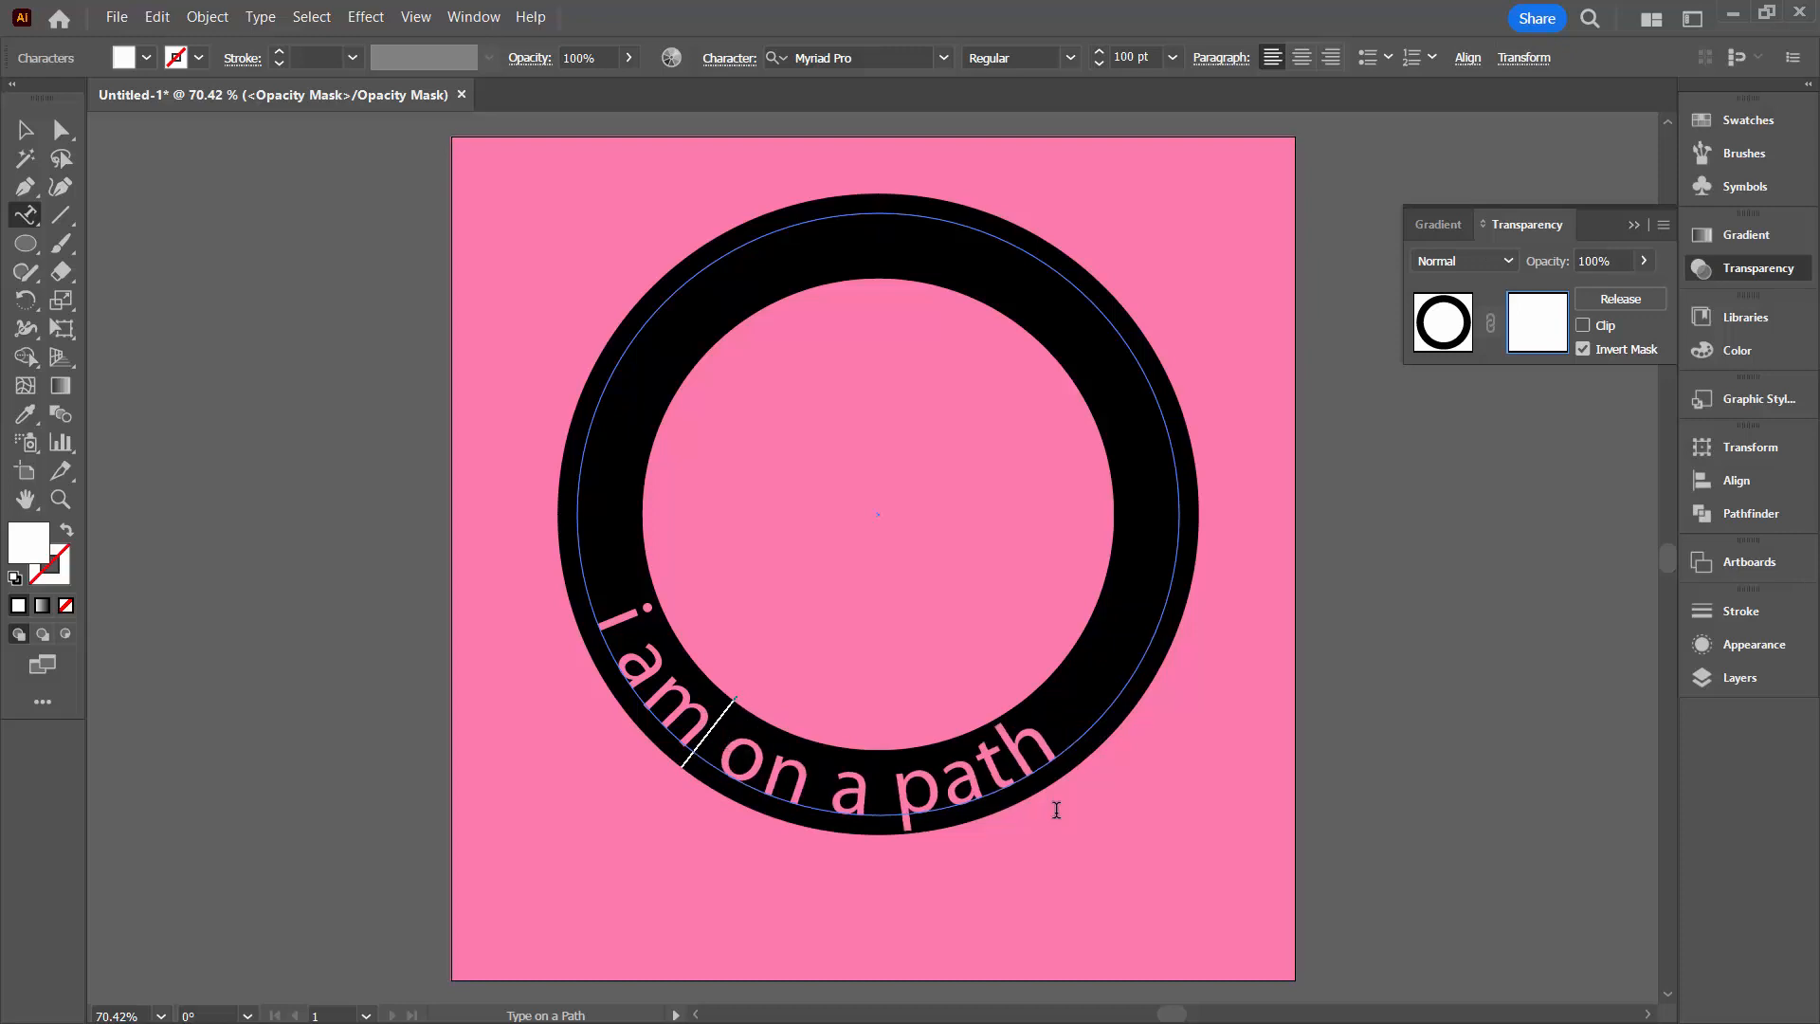
# Leave opacity mask editing, deselect the ring and close the transparency settings
pyautogui.click(1443, 322)
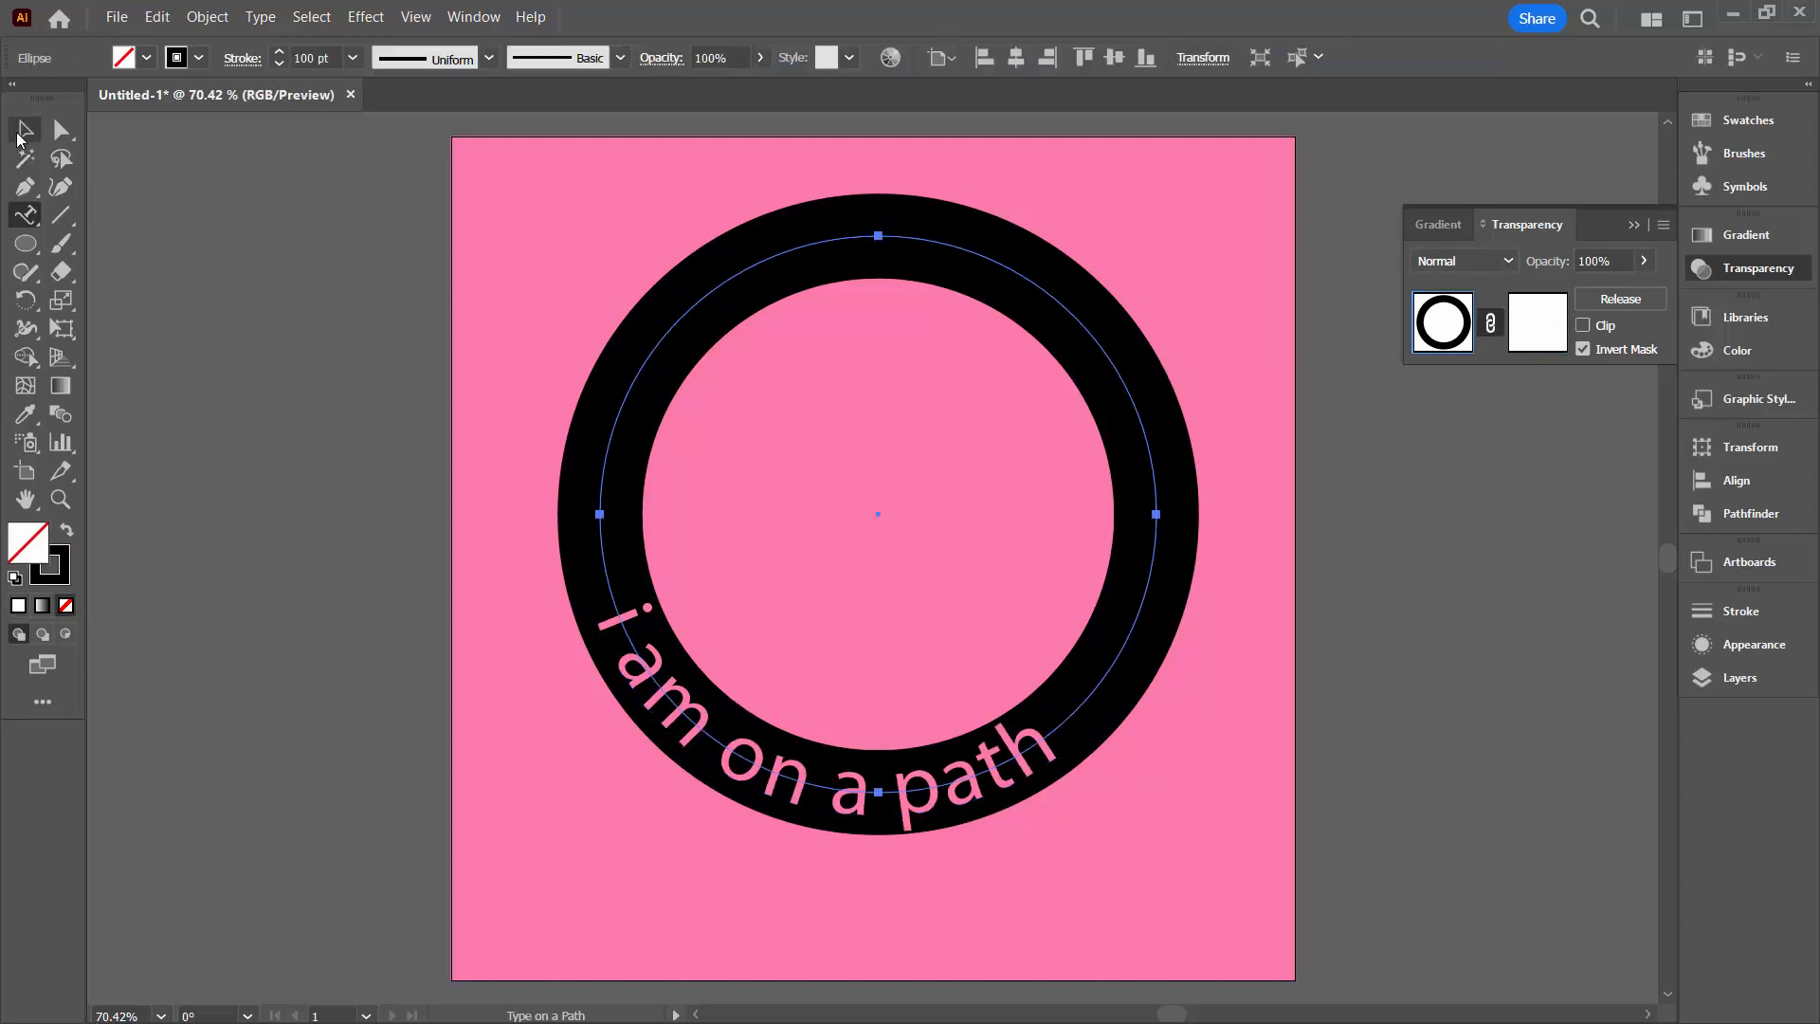
pyautogui.click(18, 135)
pyautogui.click(261, 488)
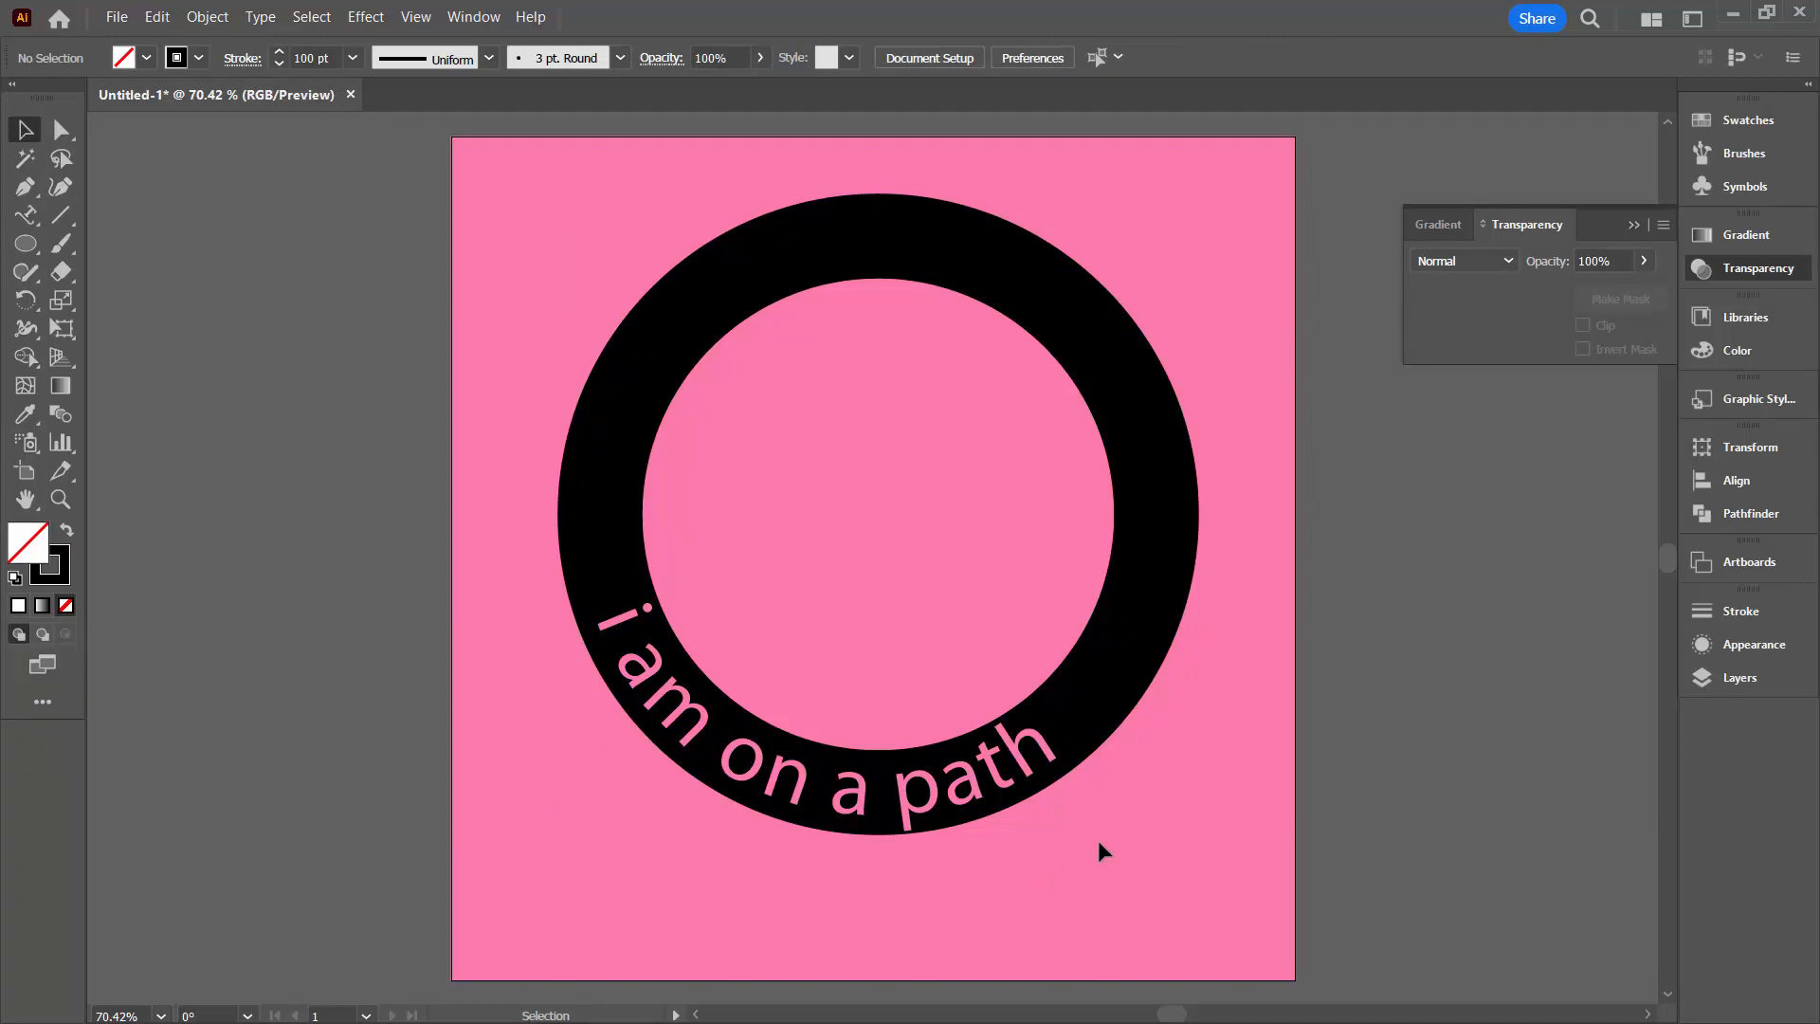
pyautogui.click(1634, 225)
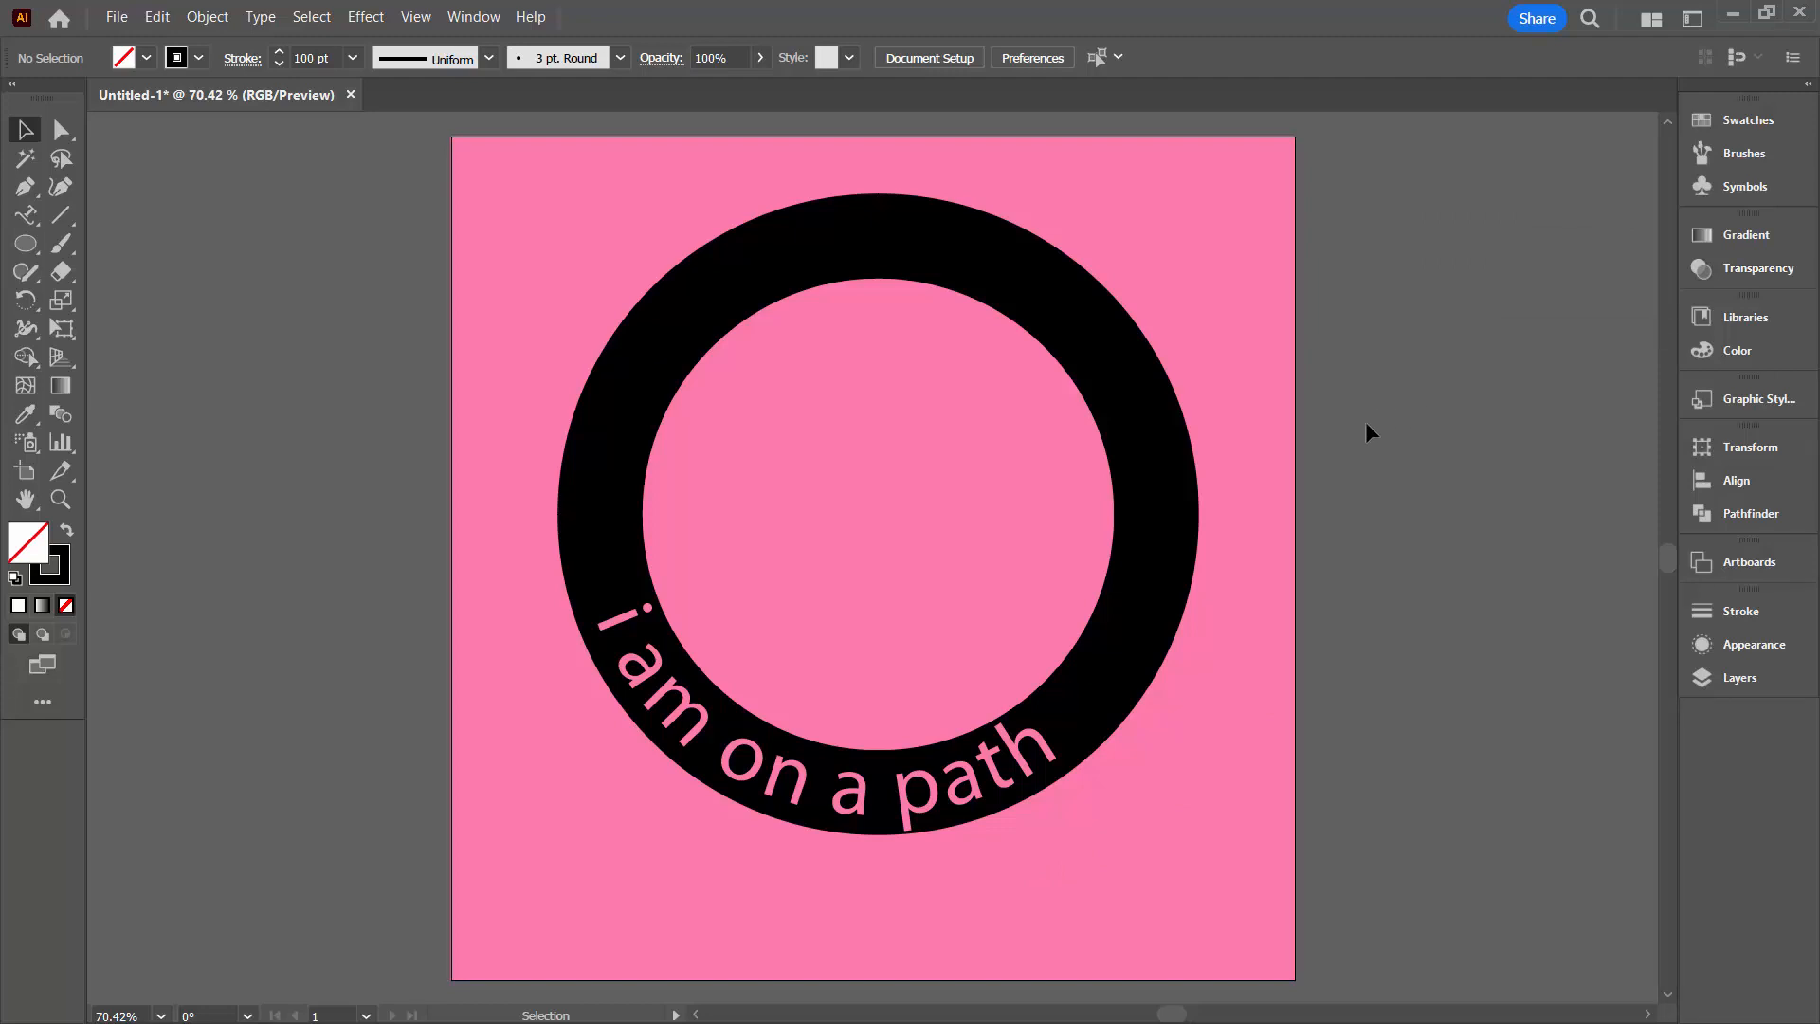